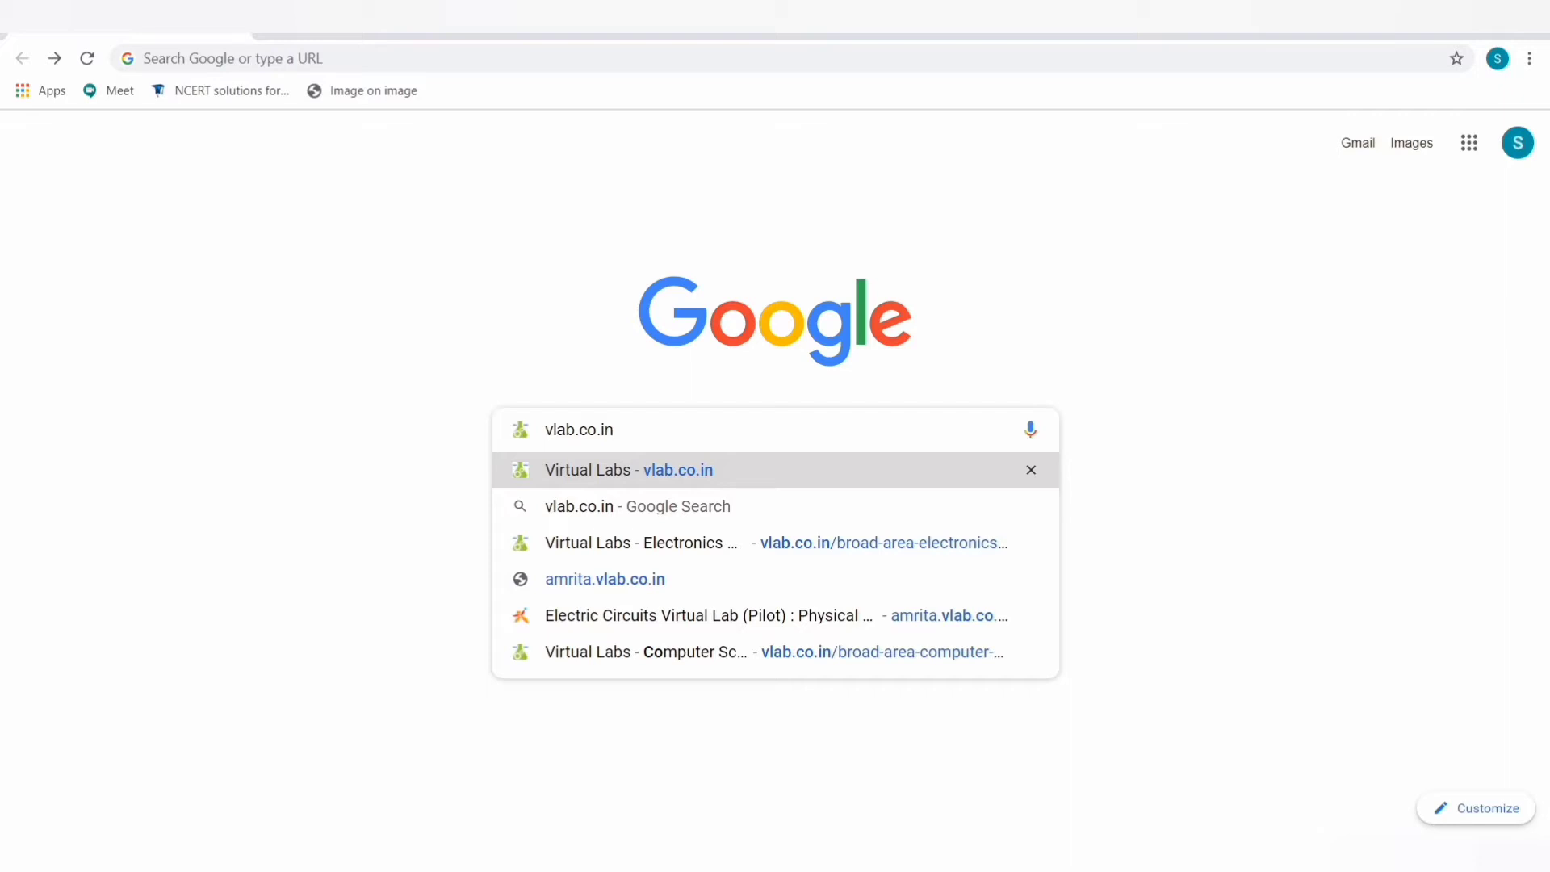
# - Open the vlab.co.in website and go to its Electronics & Communications broad area
pyautogui.press('Return')
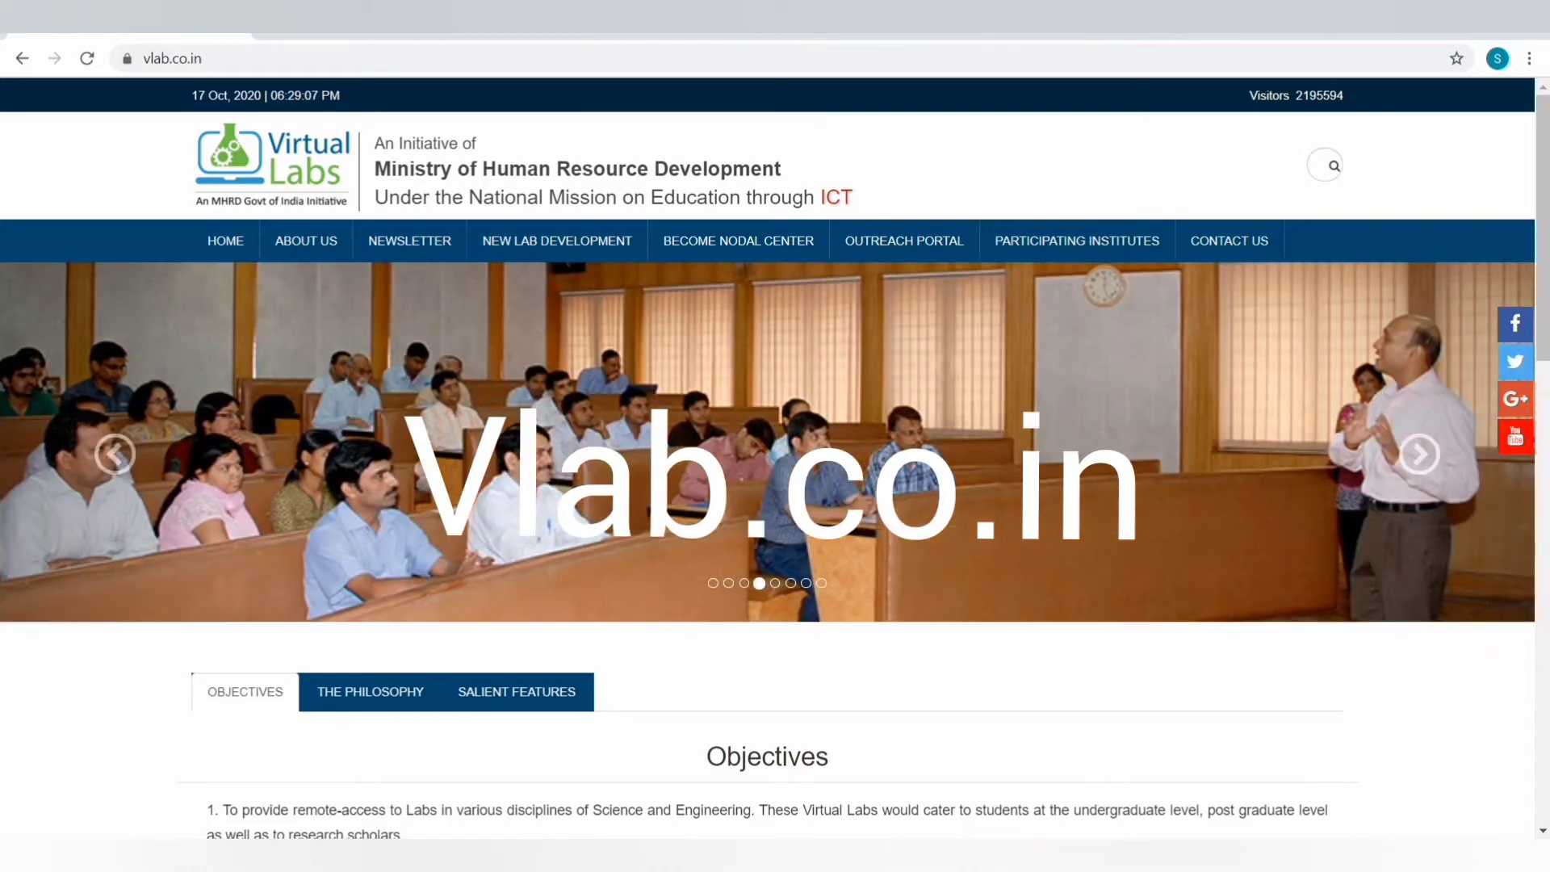
pyautogui.scroll(-4, 775, 452)
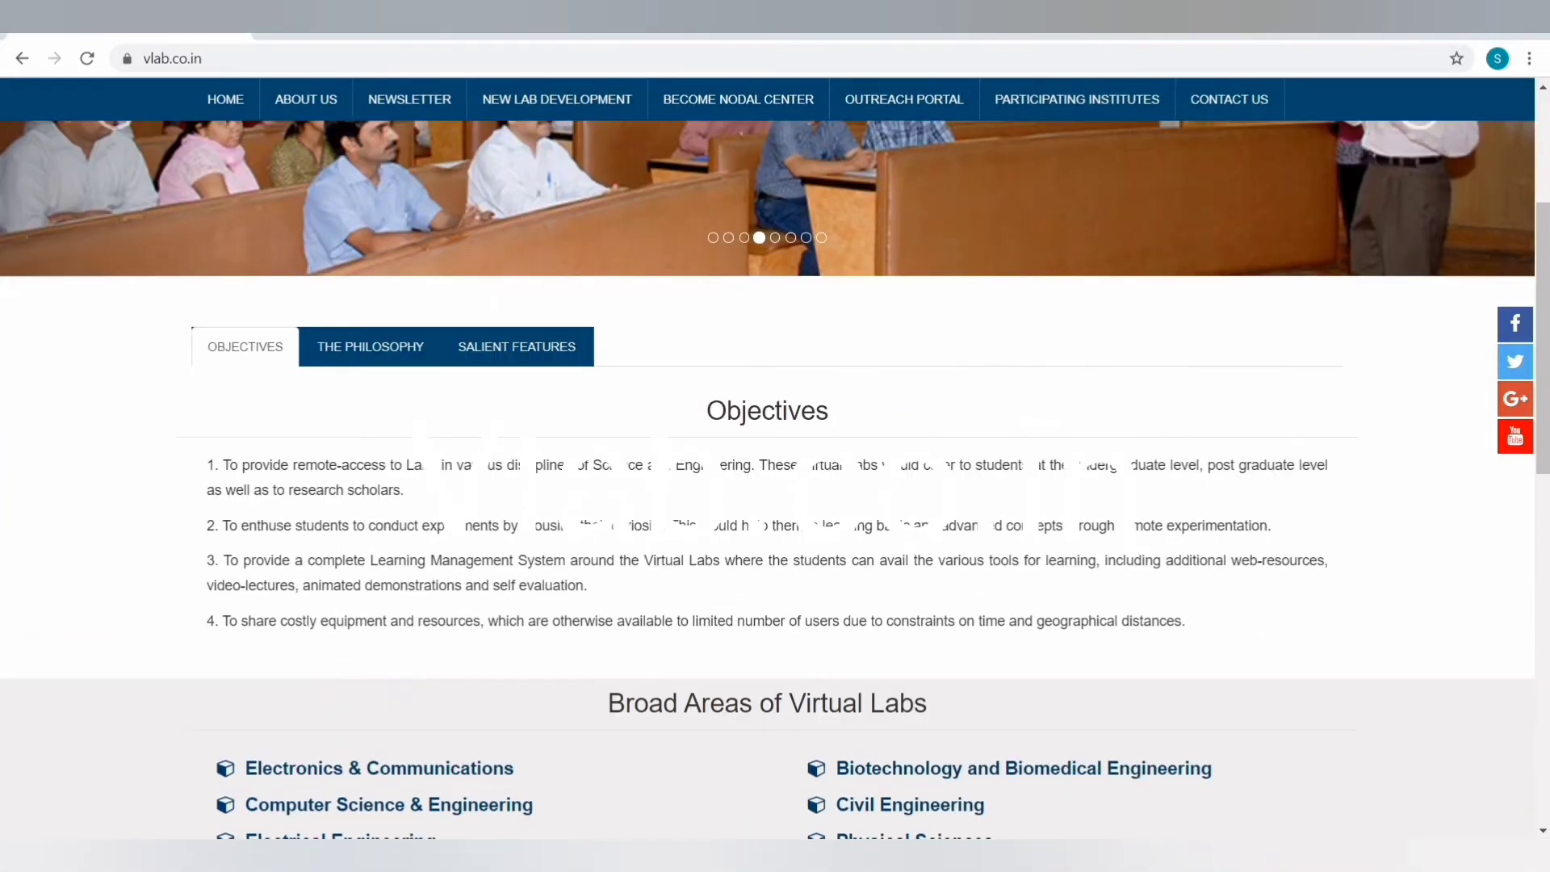
pyautogui.scroll(-2, 775, 452)
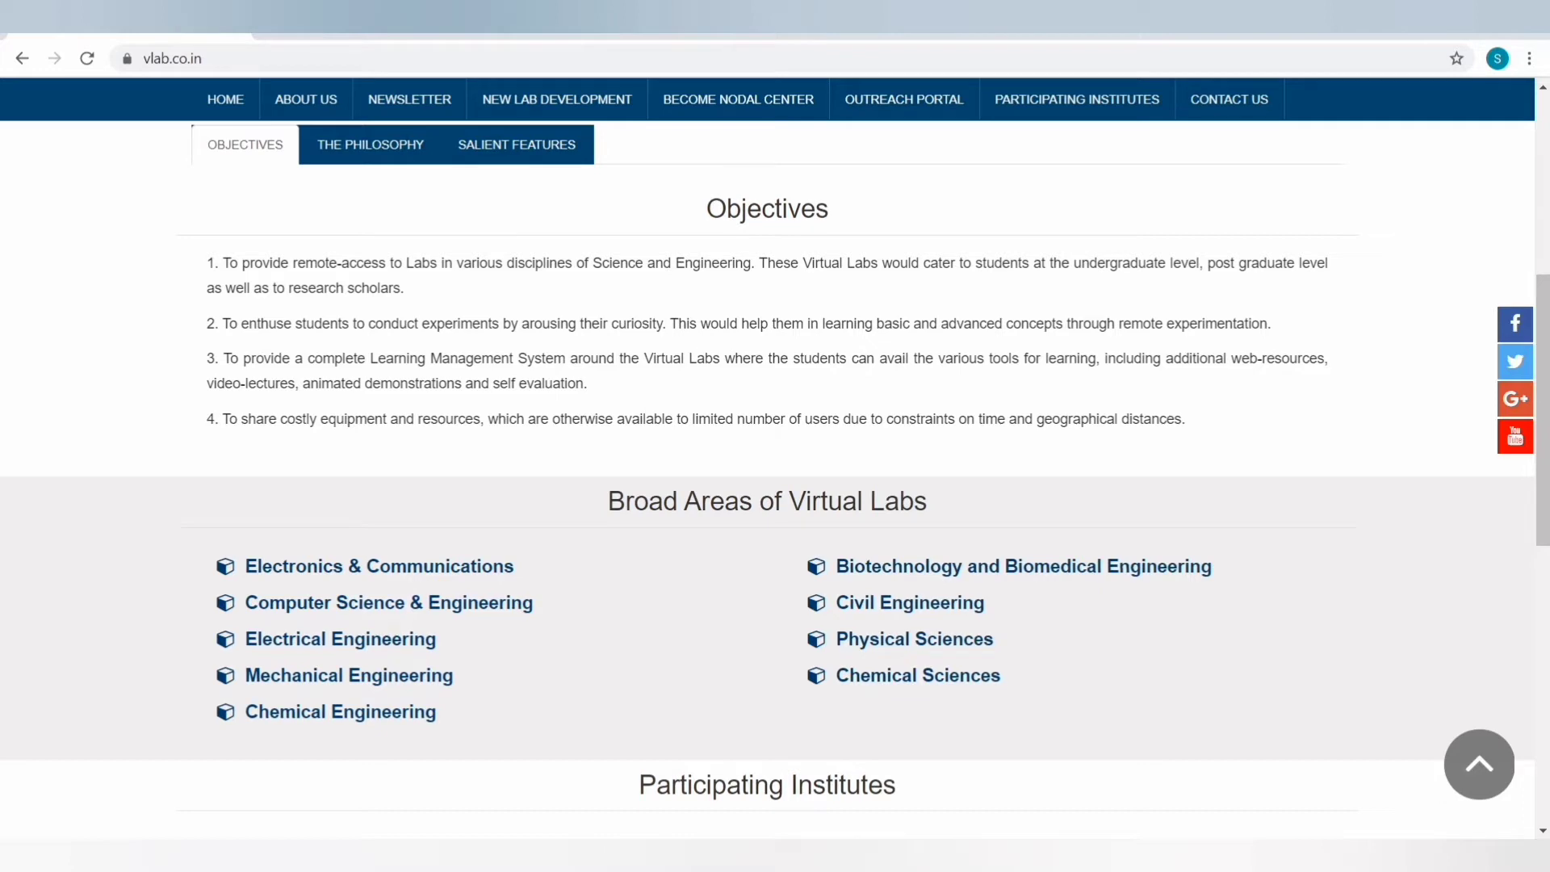
pyautogui.click(379, 566)
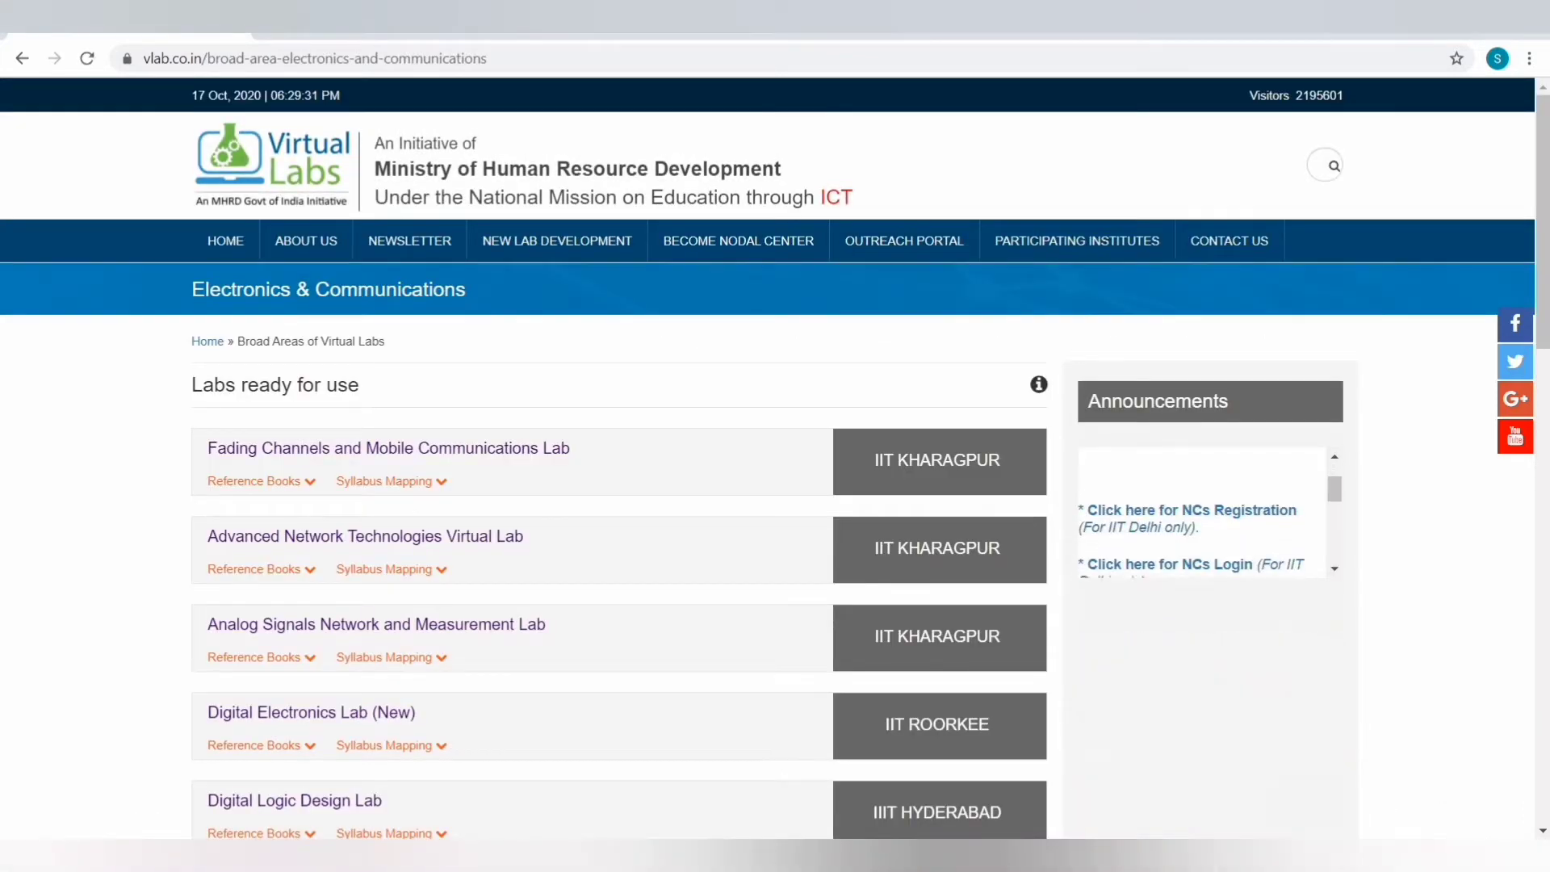
# - Open the Basic Electronics Lab by IIT Kharagpur from the labs ready for use
pyautogui.scroll(-3, 775, 484)
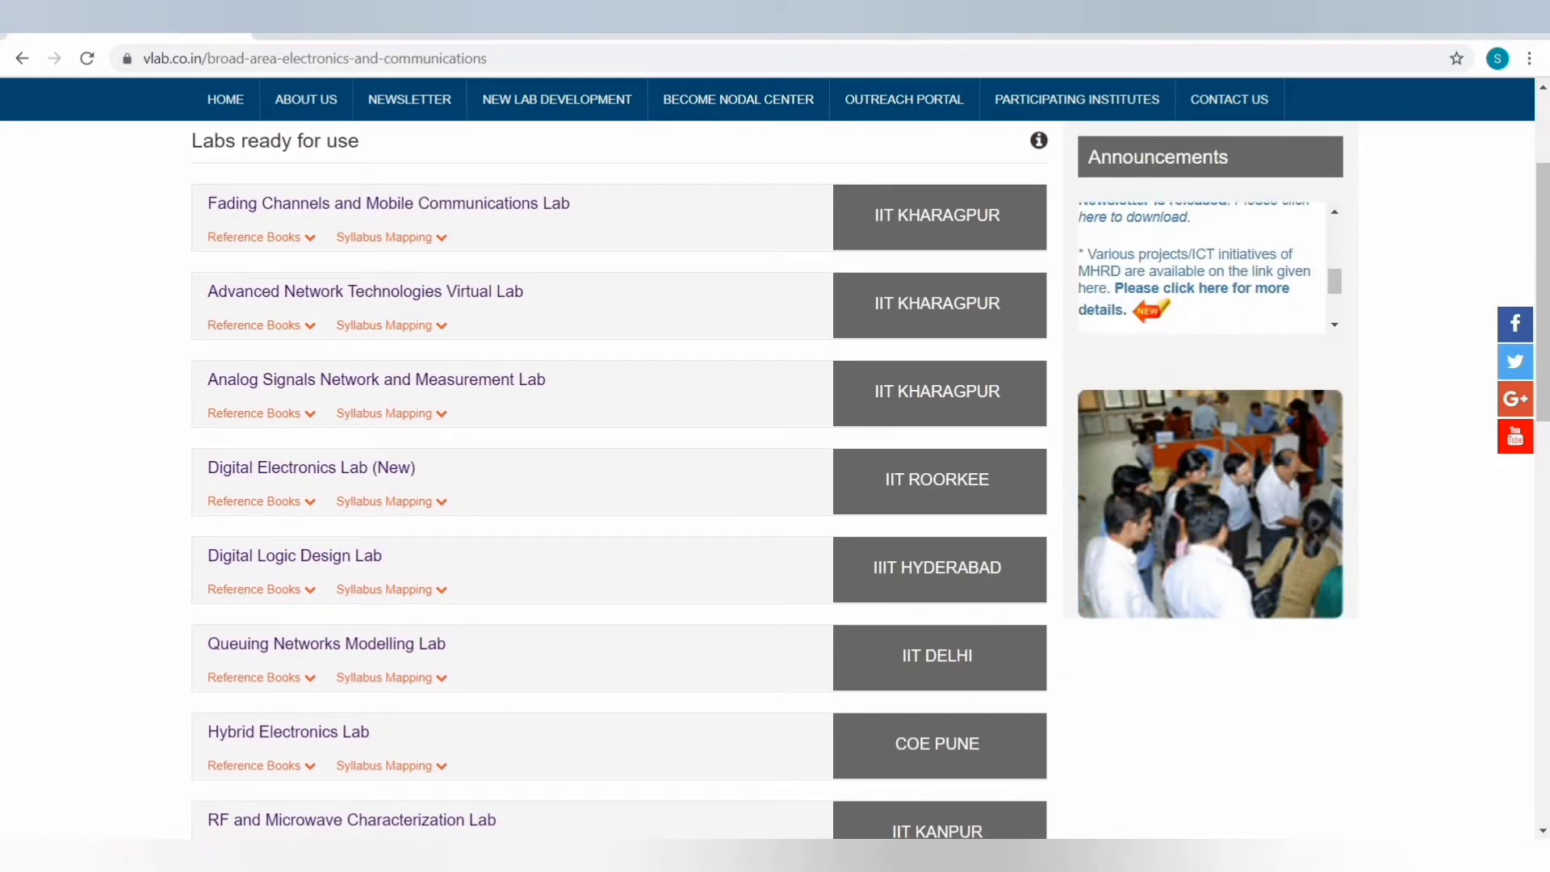
pyautogui.scroll(-3, 775, 485)
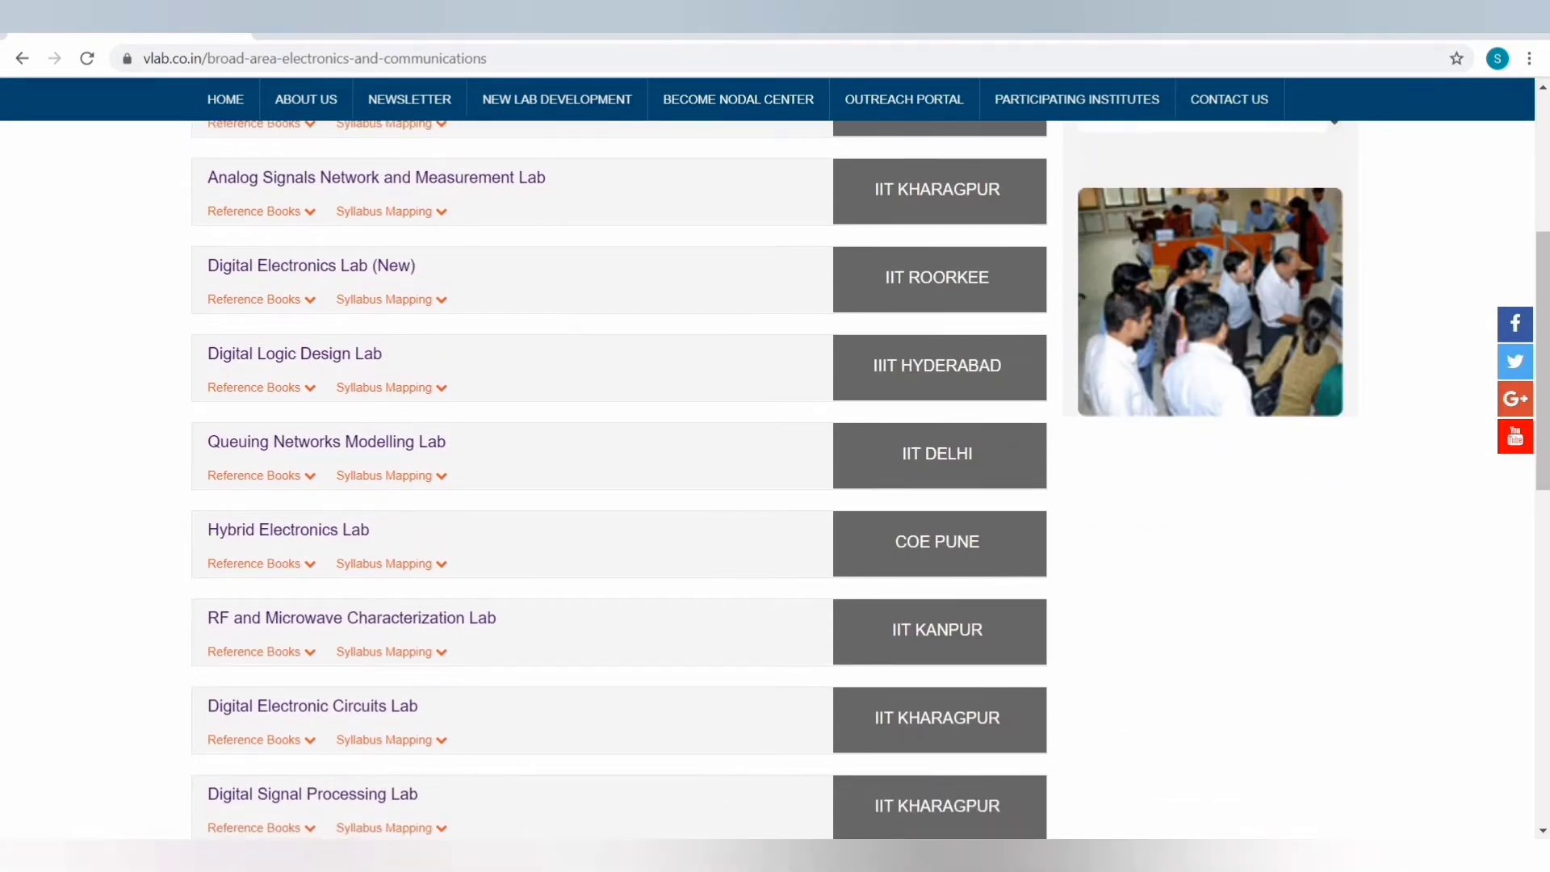
pyautogui.scroll(-4, 775, 485)
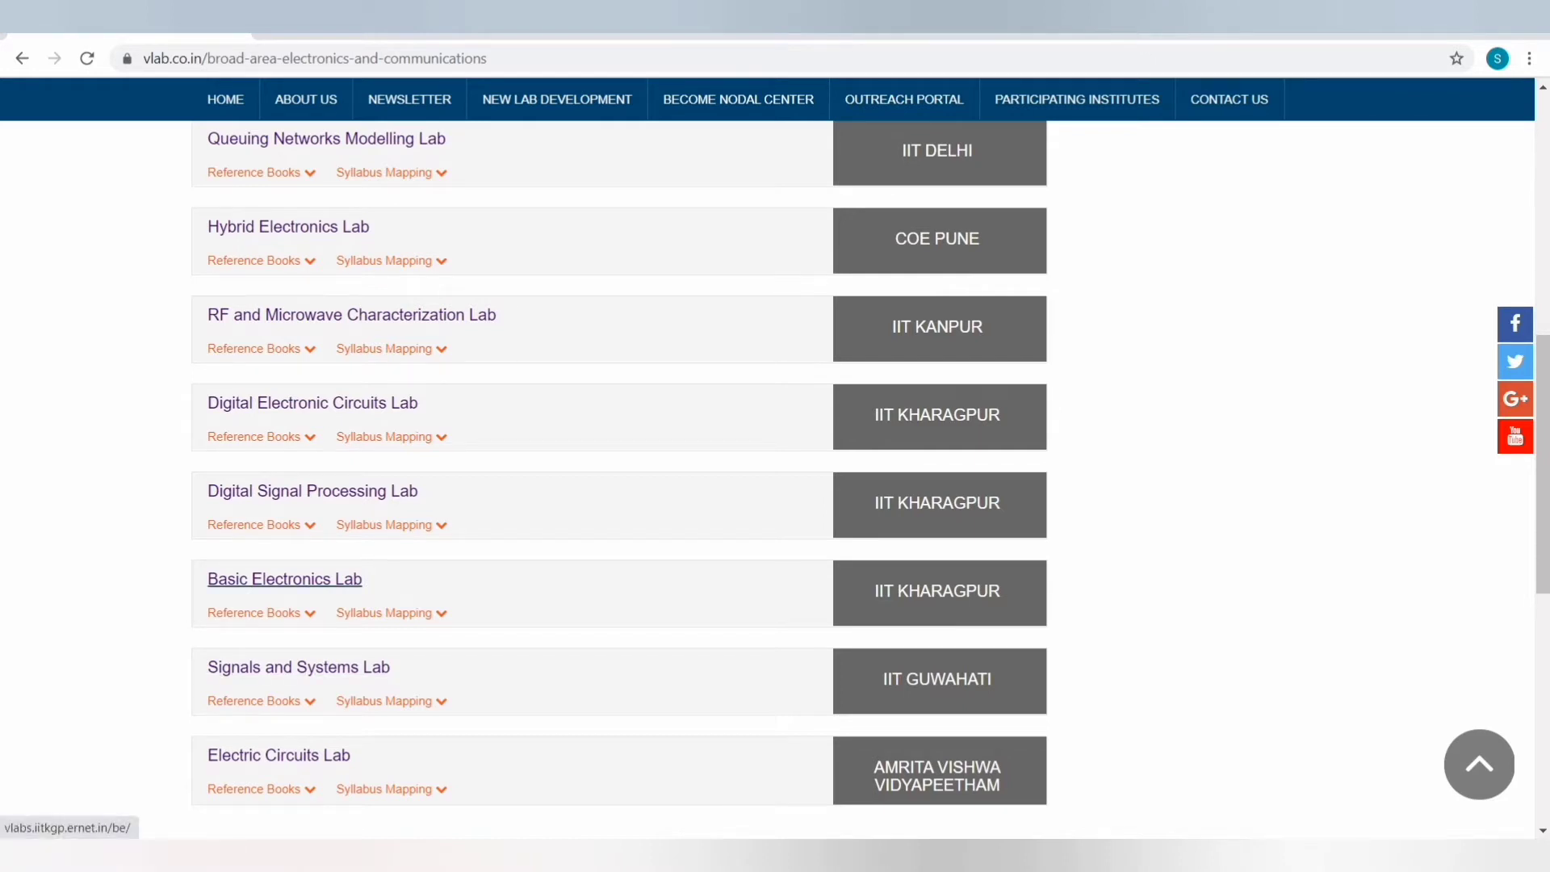
pyautogui.click(284, 578)
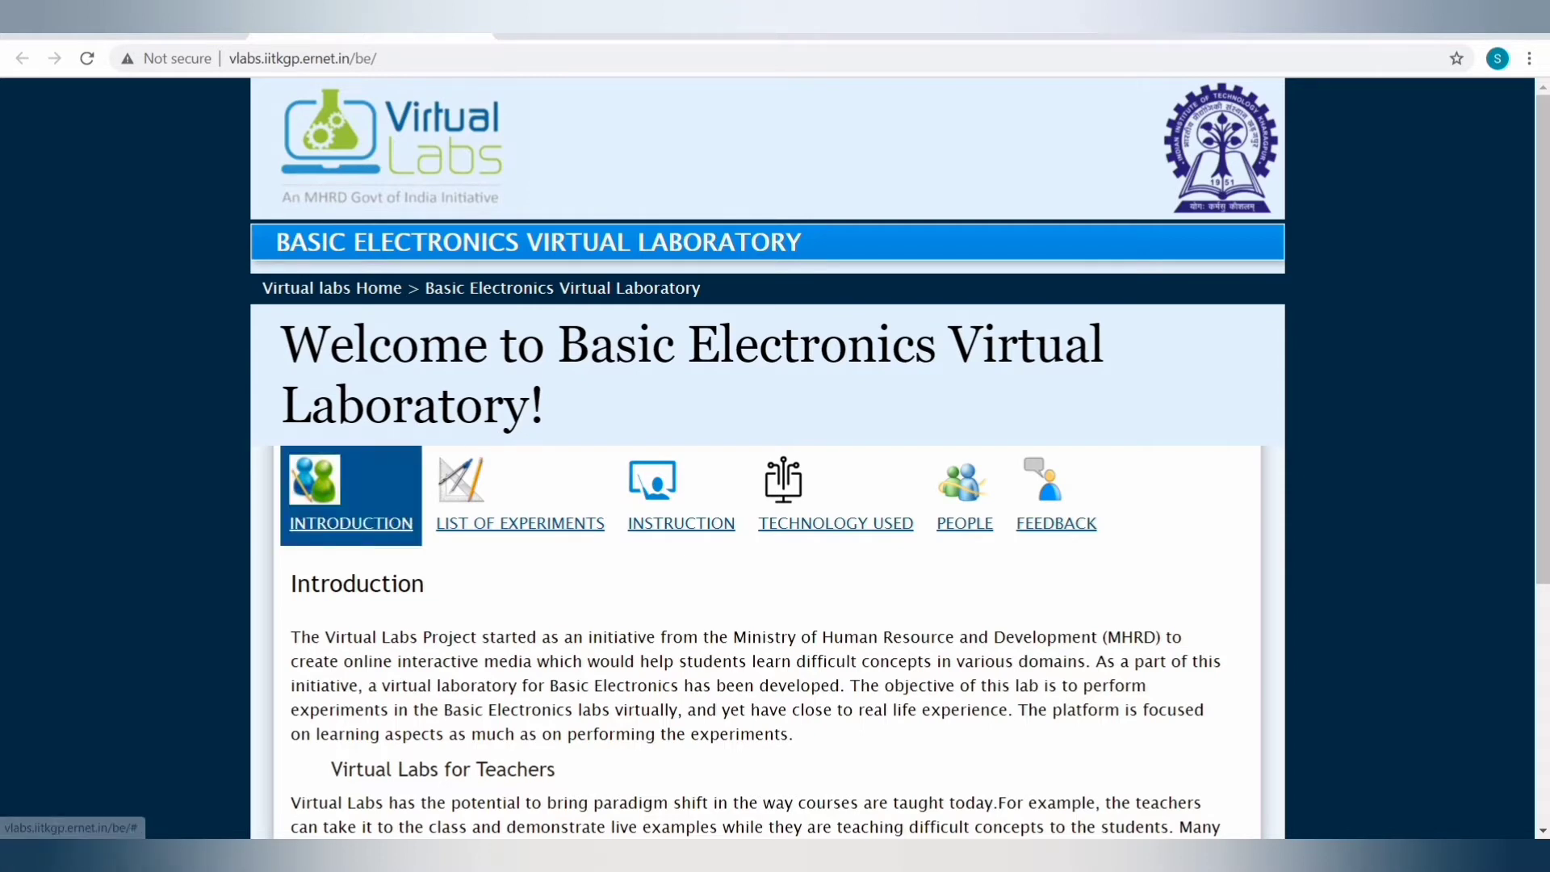
# - Read through the lab's introduction, then open the Studies on BJT CE Amplifier experiment from the list of experiments
pyautogui.scroll(-4, 775, 452)
pyautogui.scroll(-1, 774, 452)
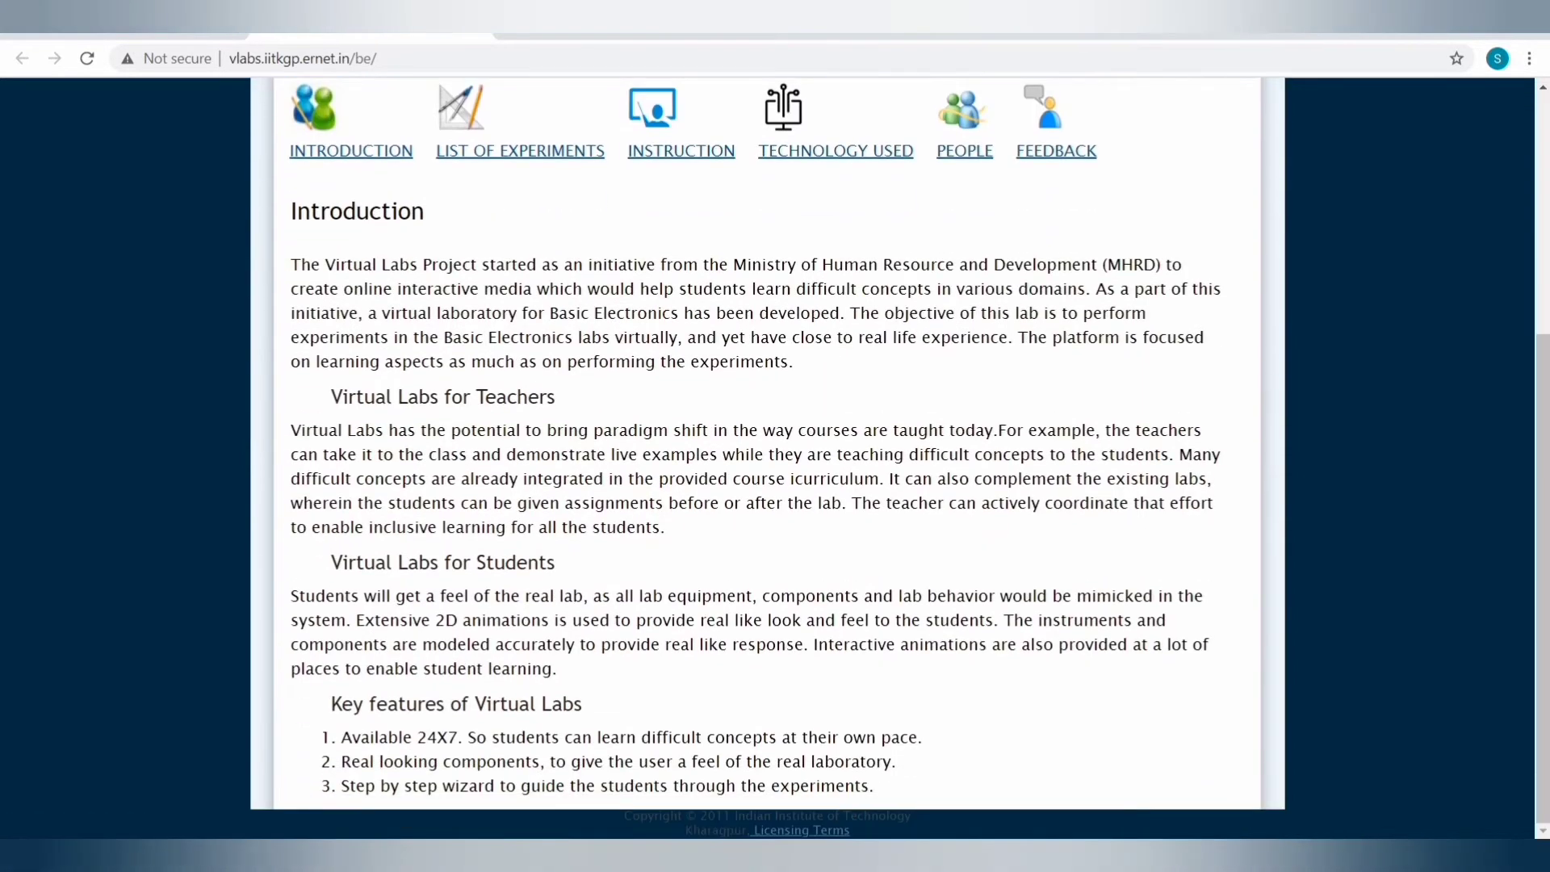
pyautogui.scroll(3, 519, 323)
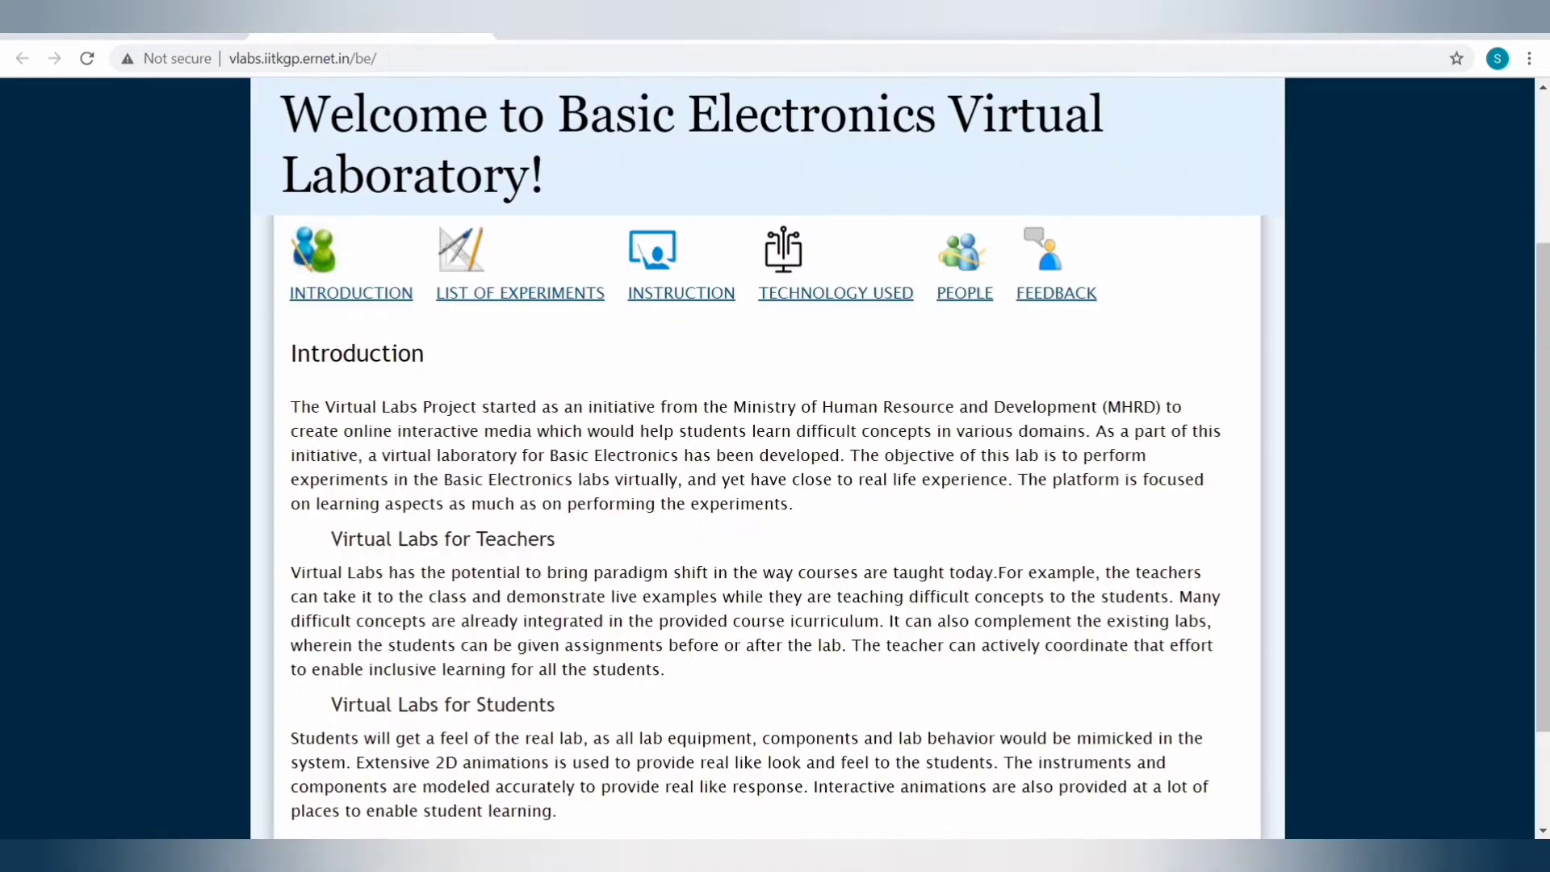
pyautogui.click(520, 327)
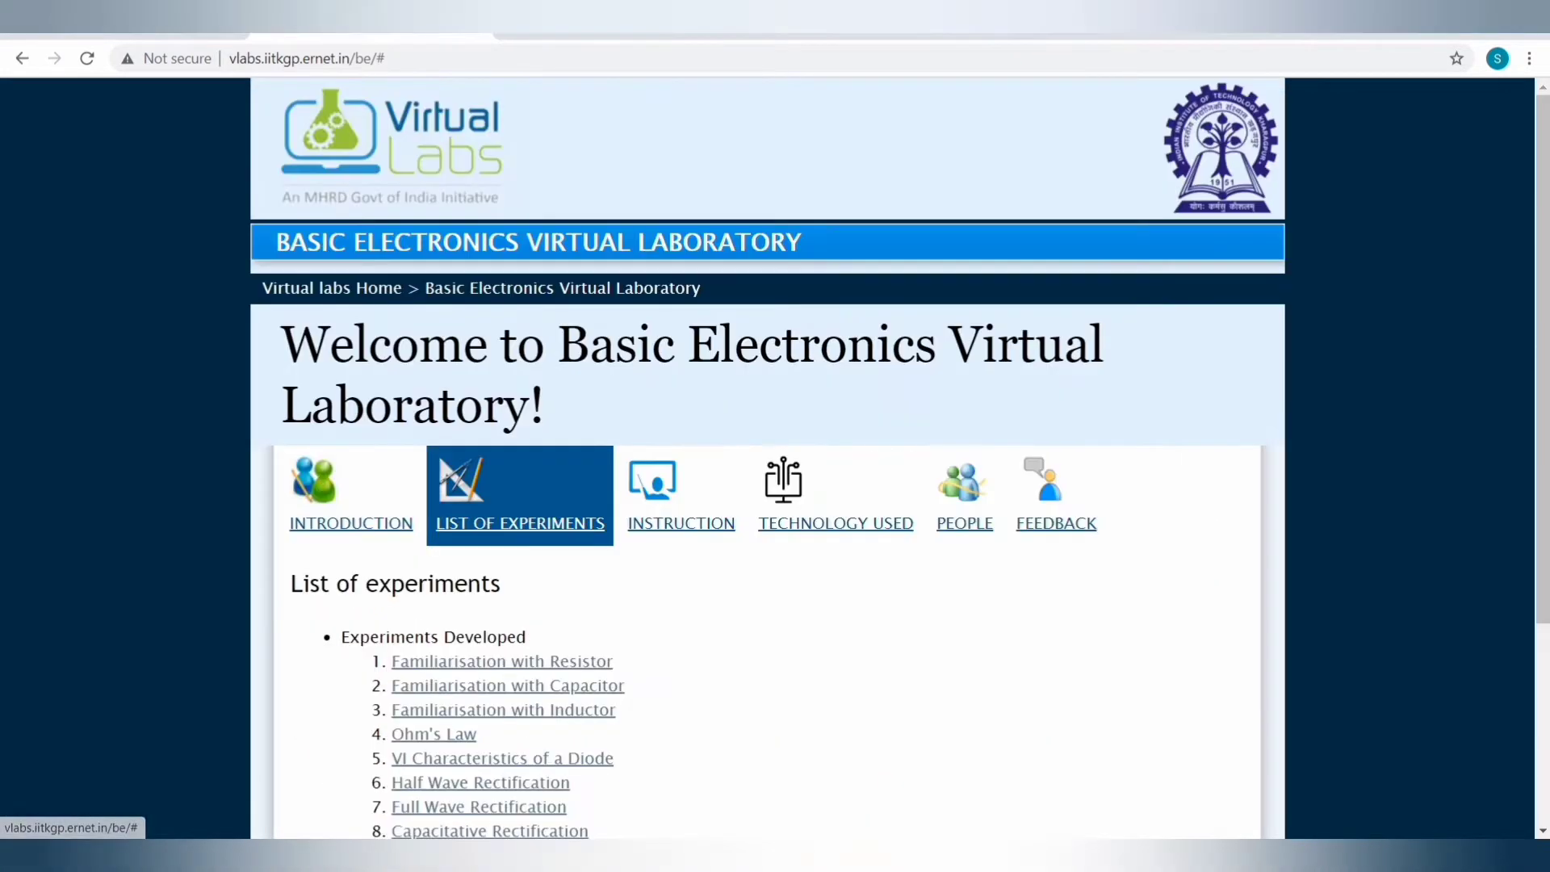
pyautogui.scroll(-4, 774, 452)
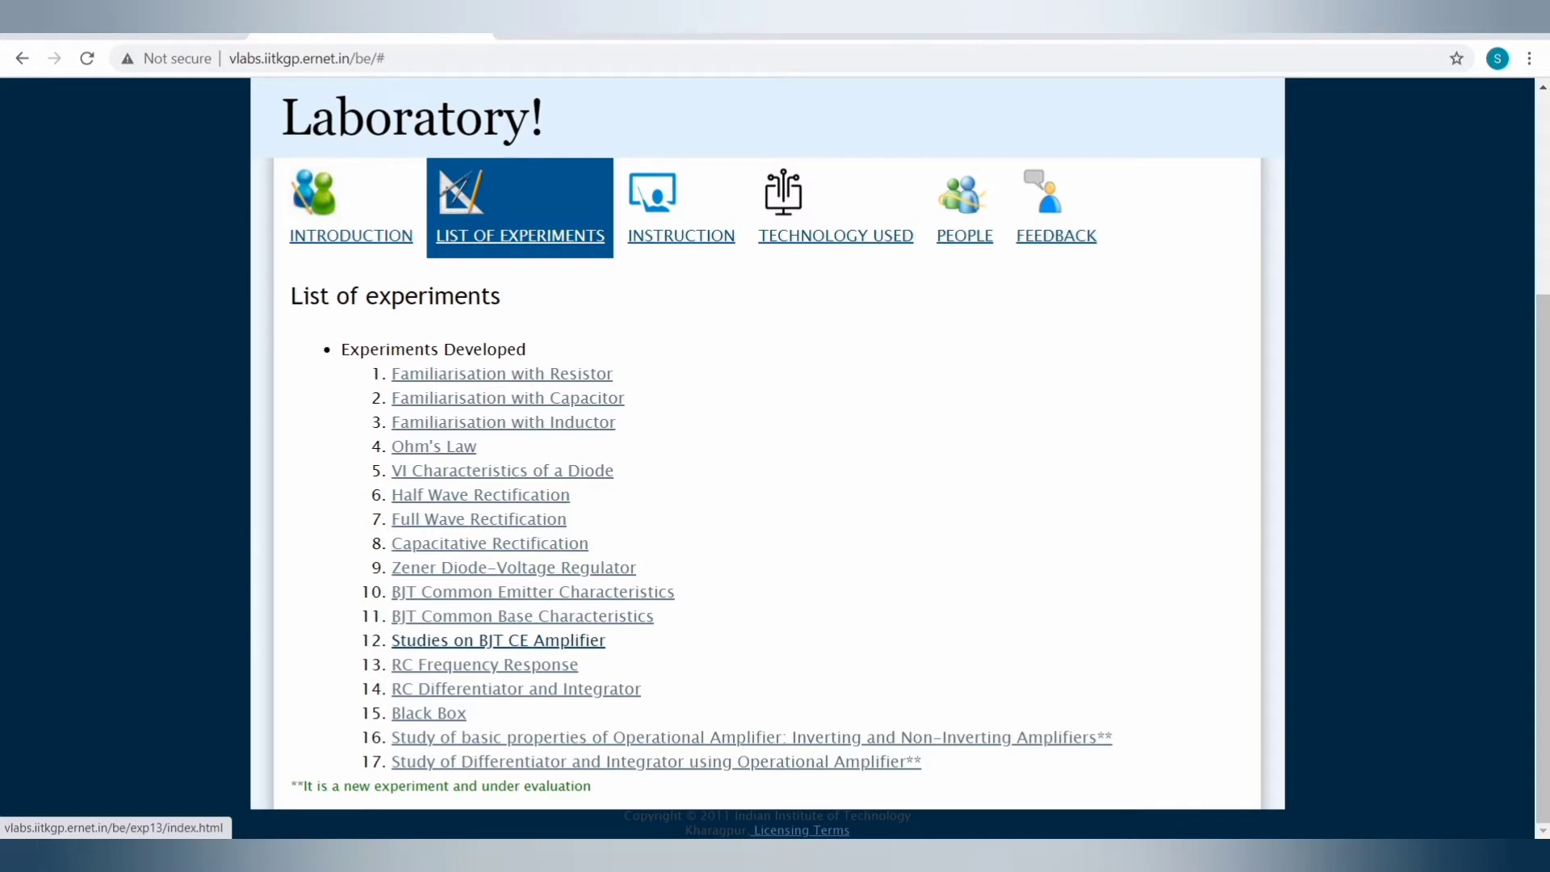
pyautogui.click(498, 640)
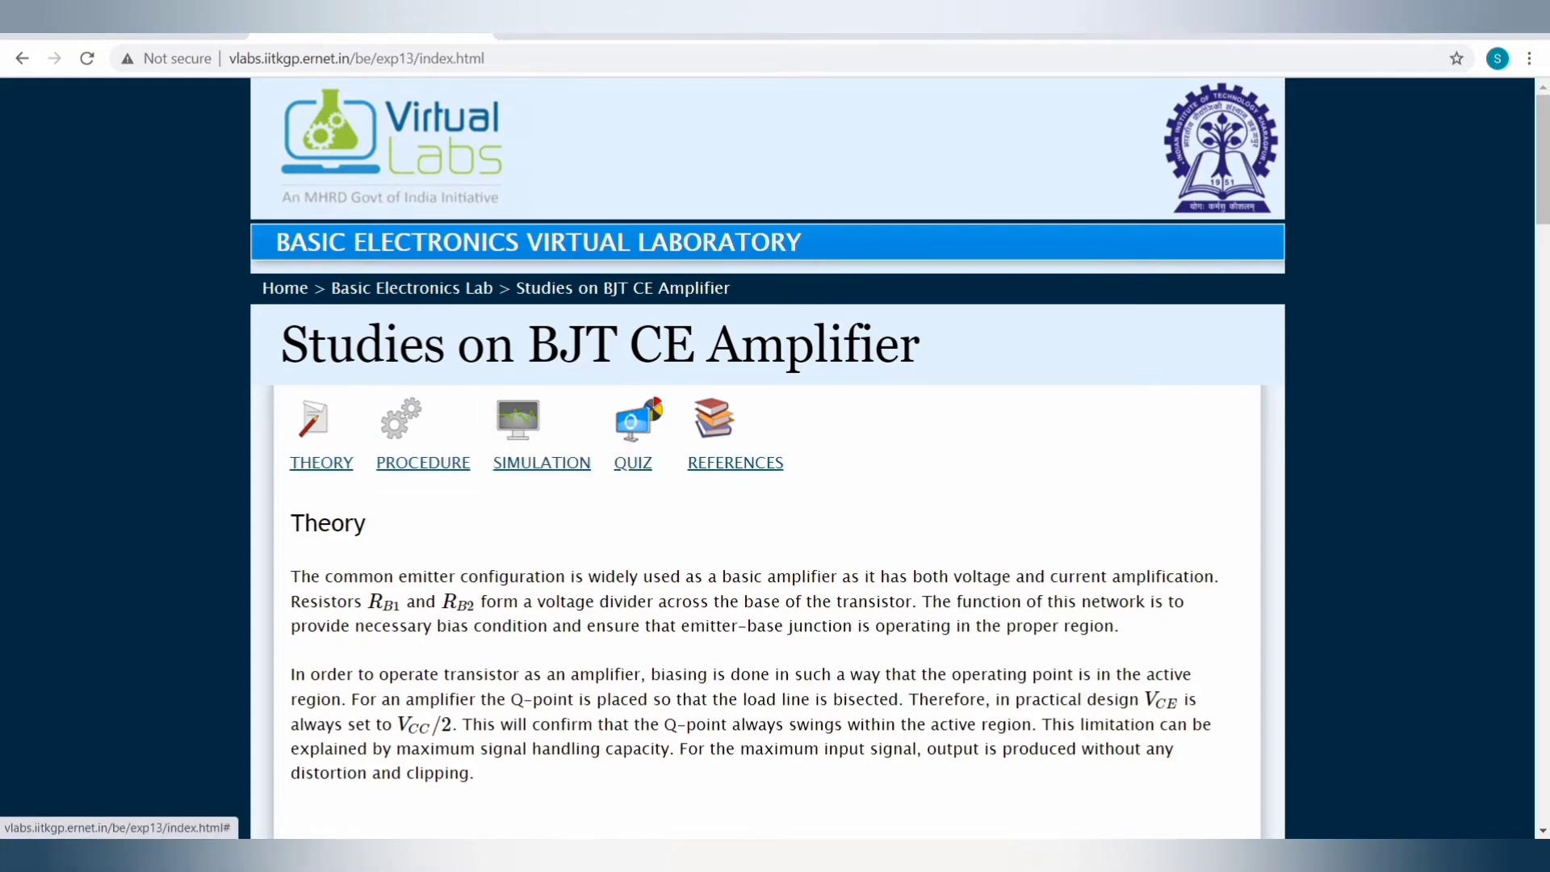
# - Examine the experiment's theory, including the capacitor formulas, frequency response, circuit figure and gain equations
pyautogui.scroll(-6, 755, 457)
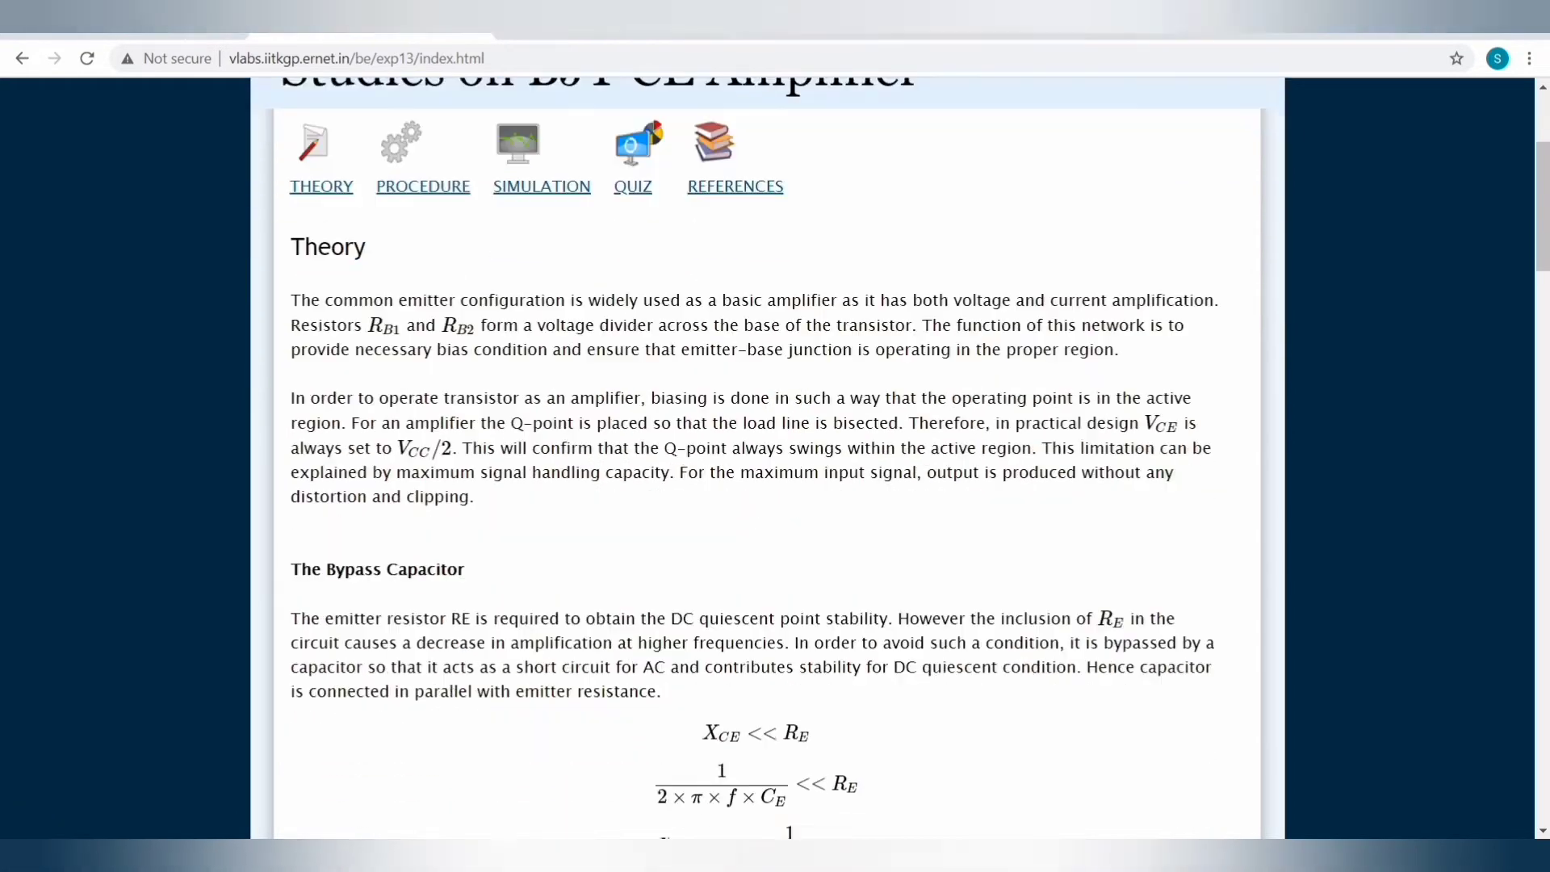
pyautogui.scroll(-3, 754, 458)
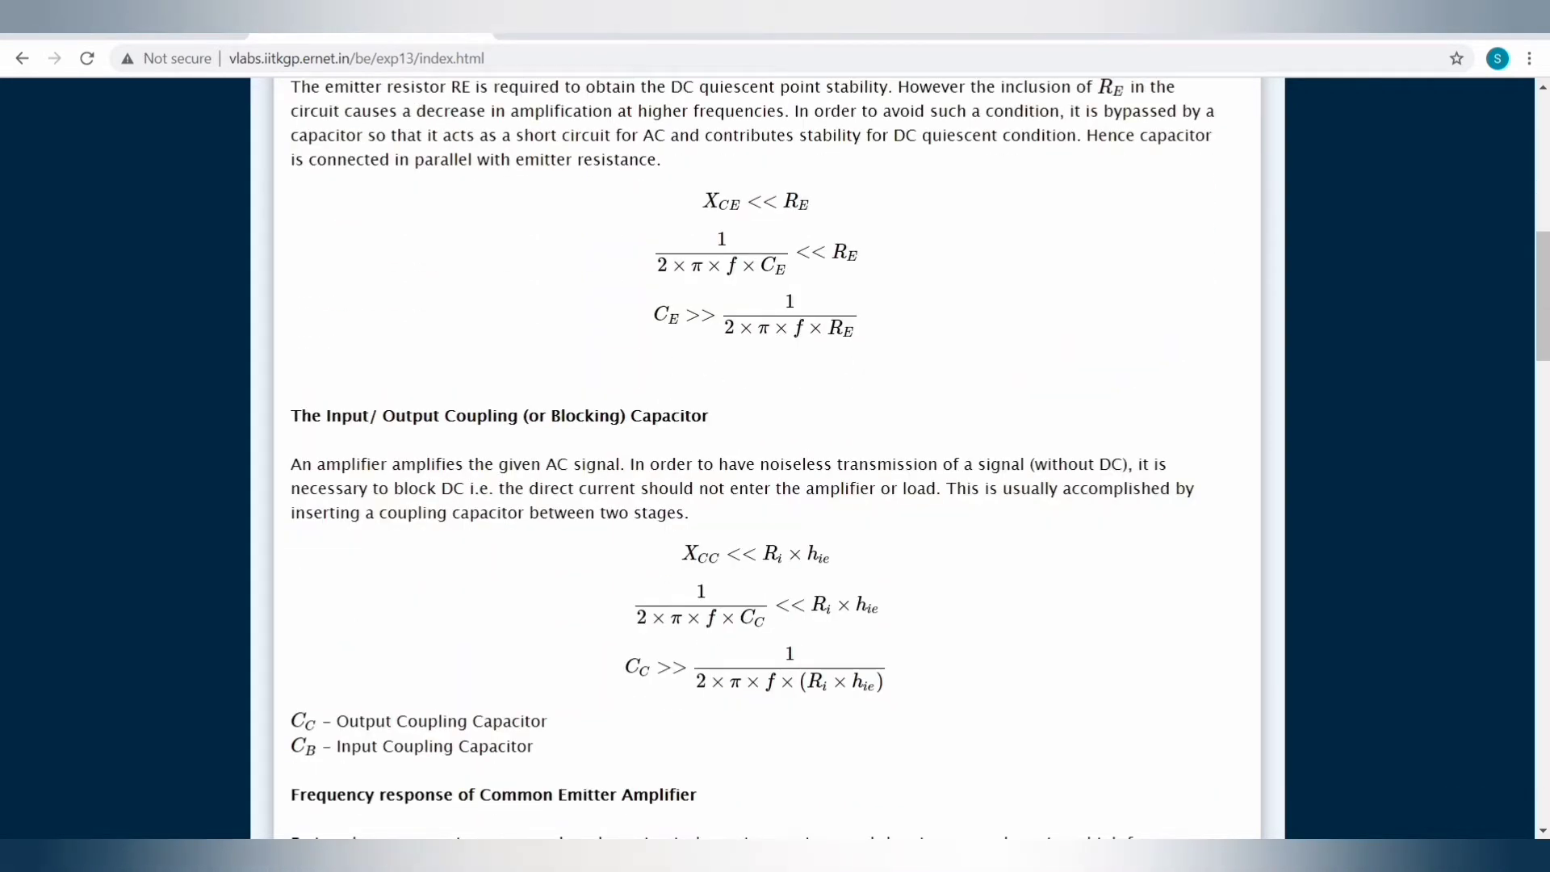
pyautogui.scroll(-7, 754, 457)
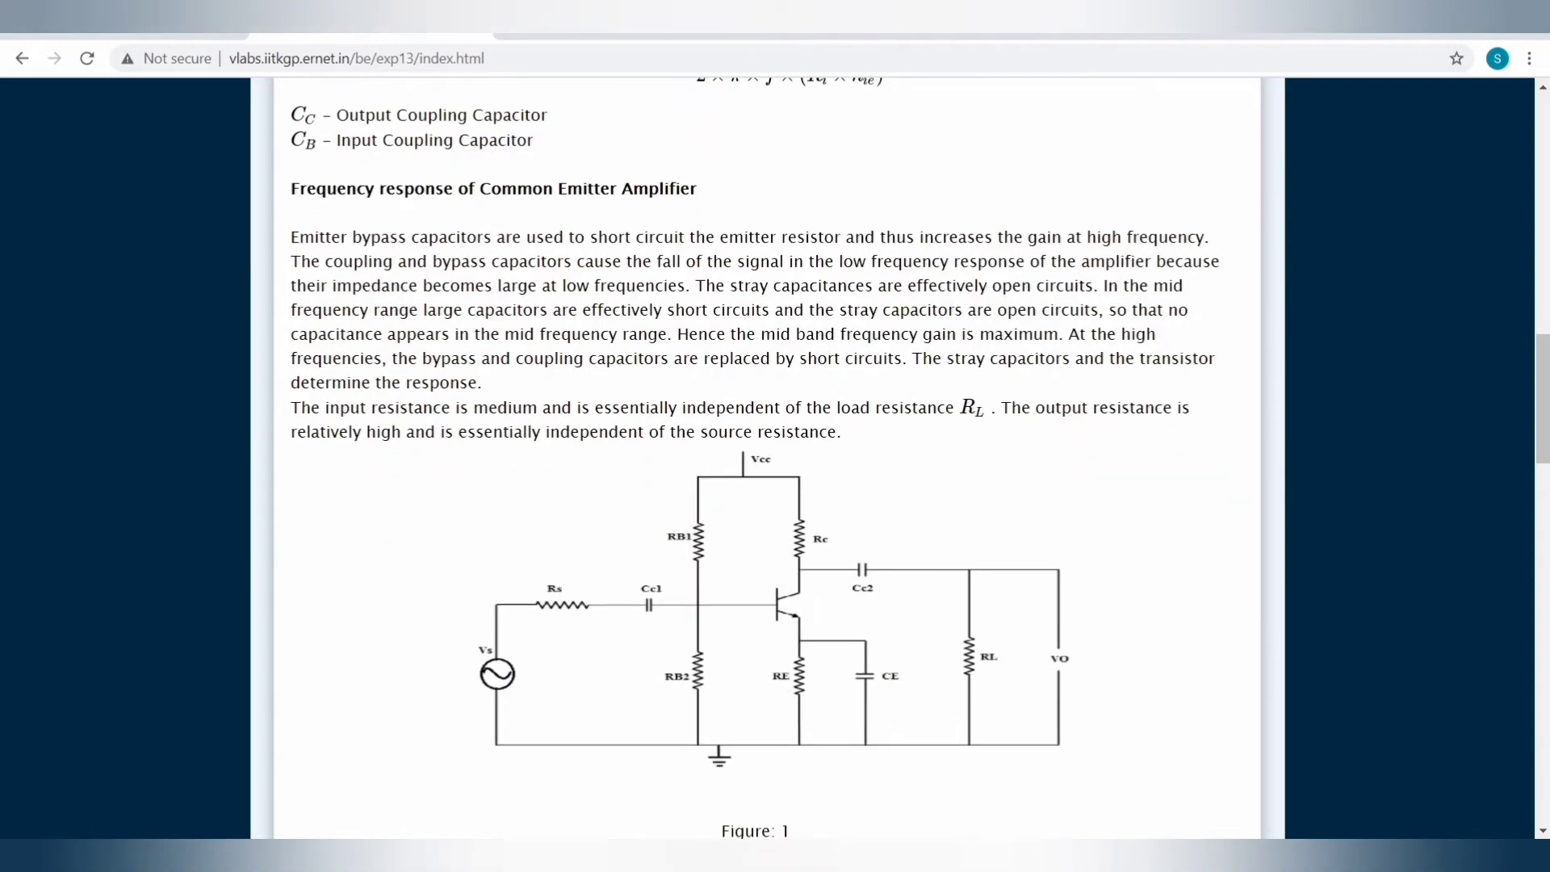
pyautogui.scroll(5, 755, 458)
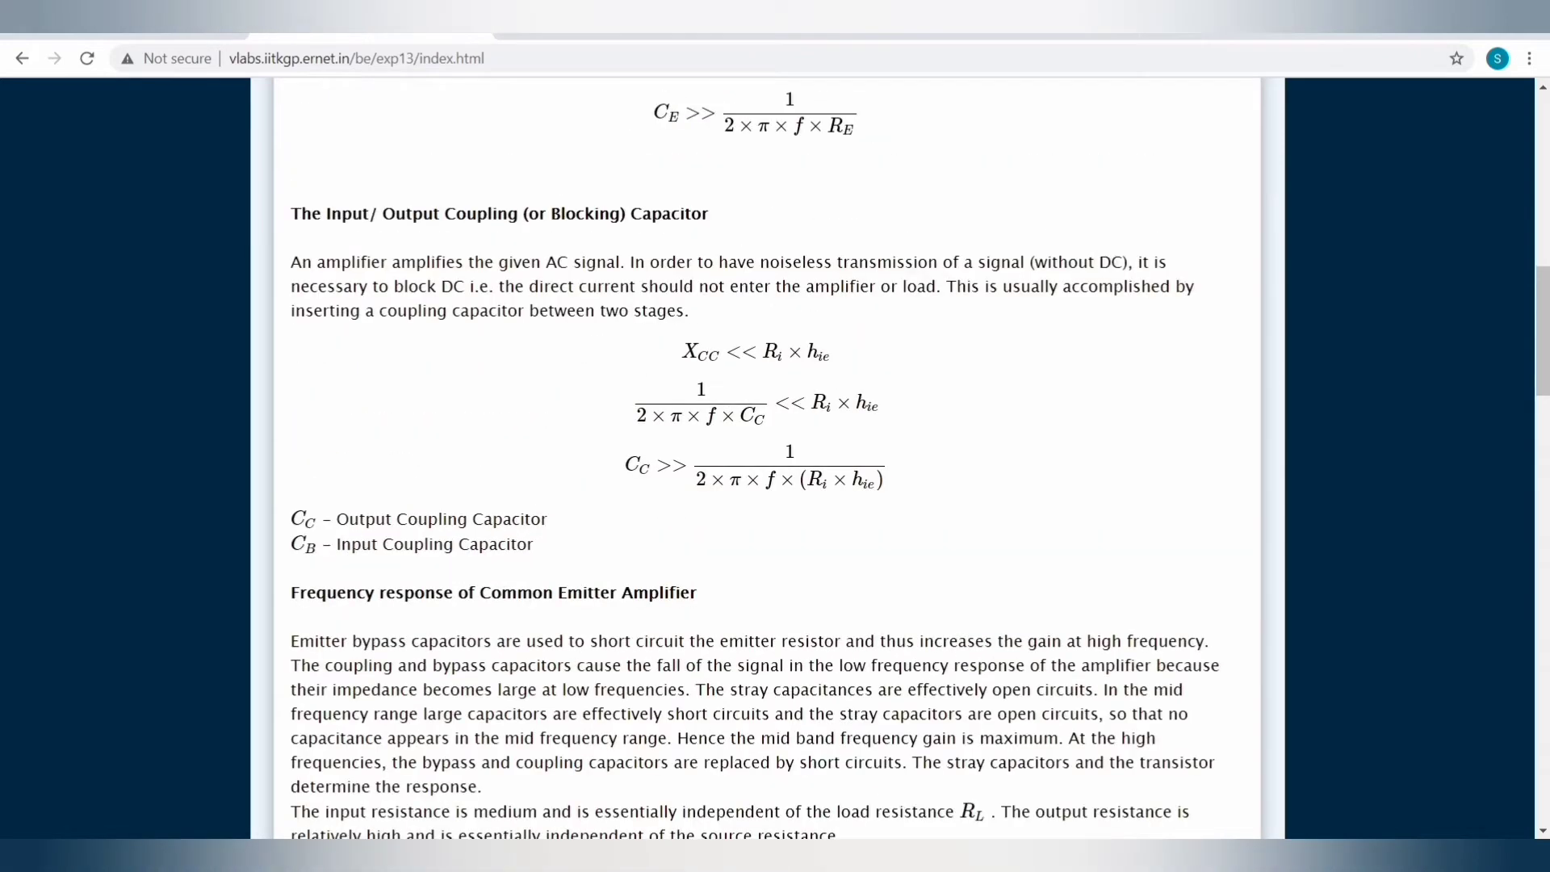
pyautogui.scroll(-10, 754, 457)
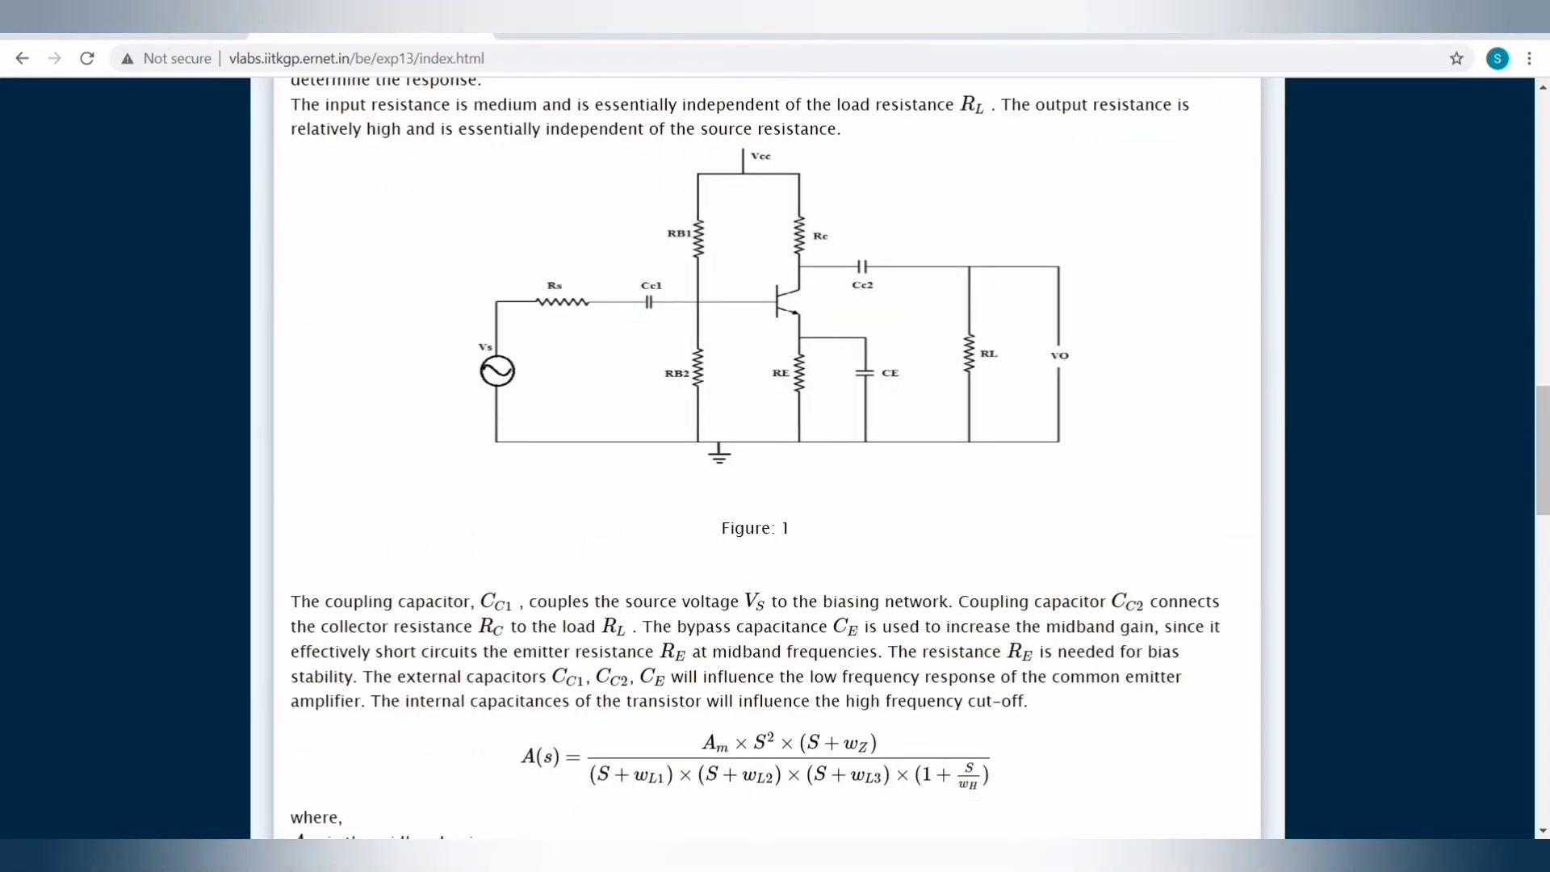
pyautogui.scroll(-12, 755, 458)
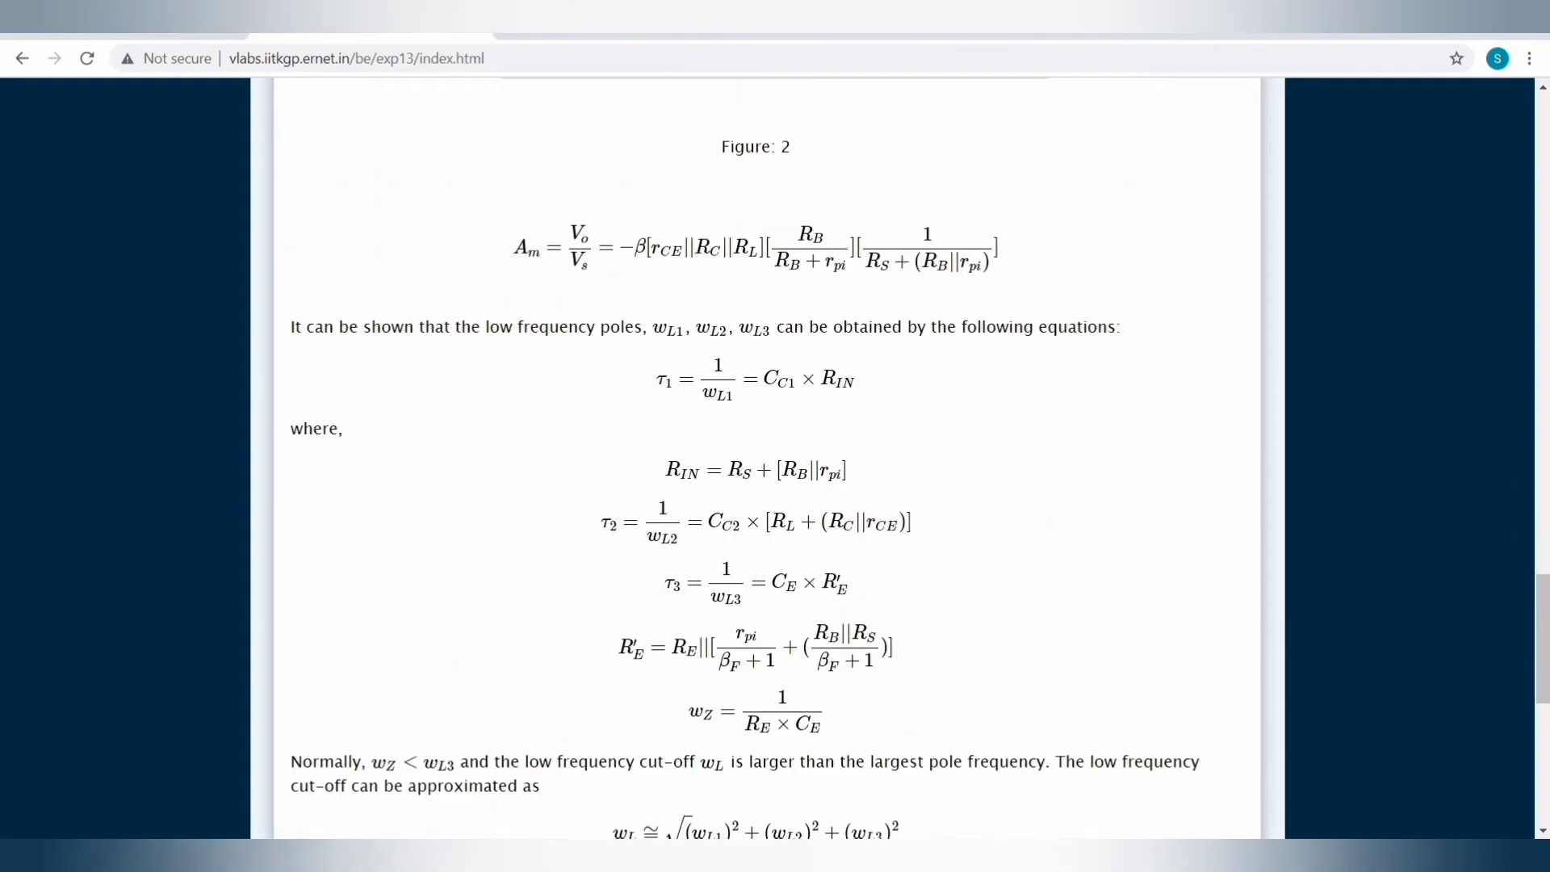
pyautogui.scroll(7, 755, 457)
pyautogui.scroll(18, 755, 458)
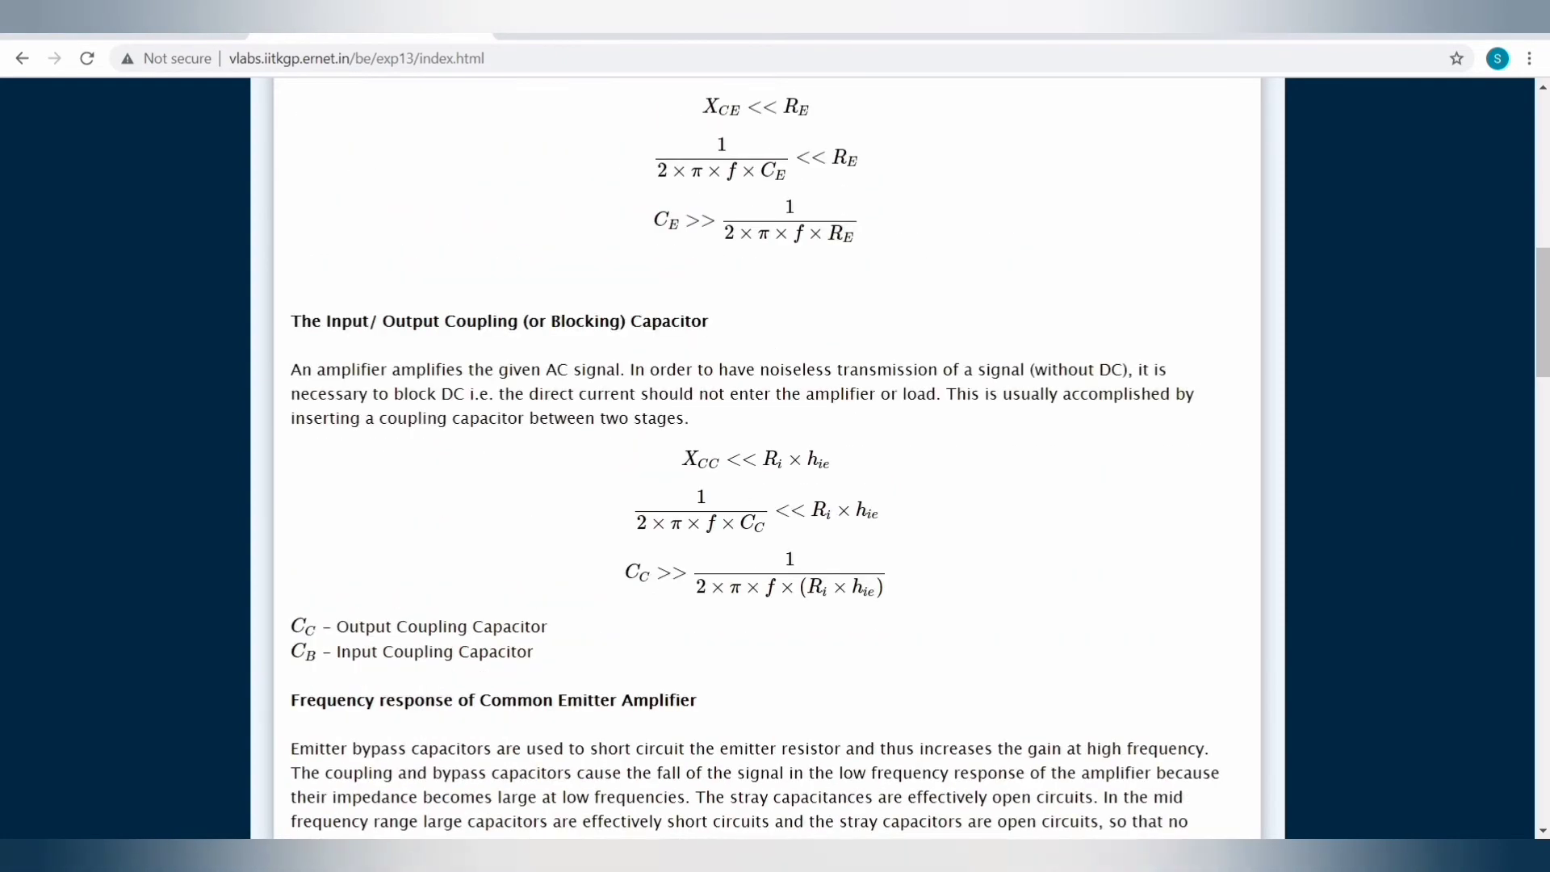
pyautogui.scroll(6, 755, 458)
# - Open the experiment's procedure and review the listed steps and component values
pyautogui.click(423, 462)
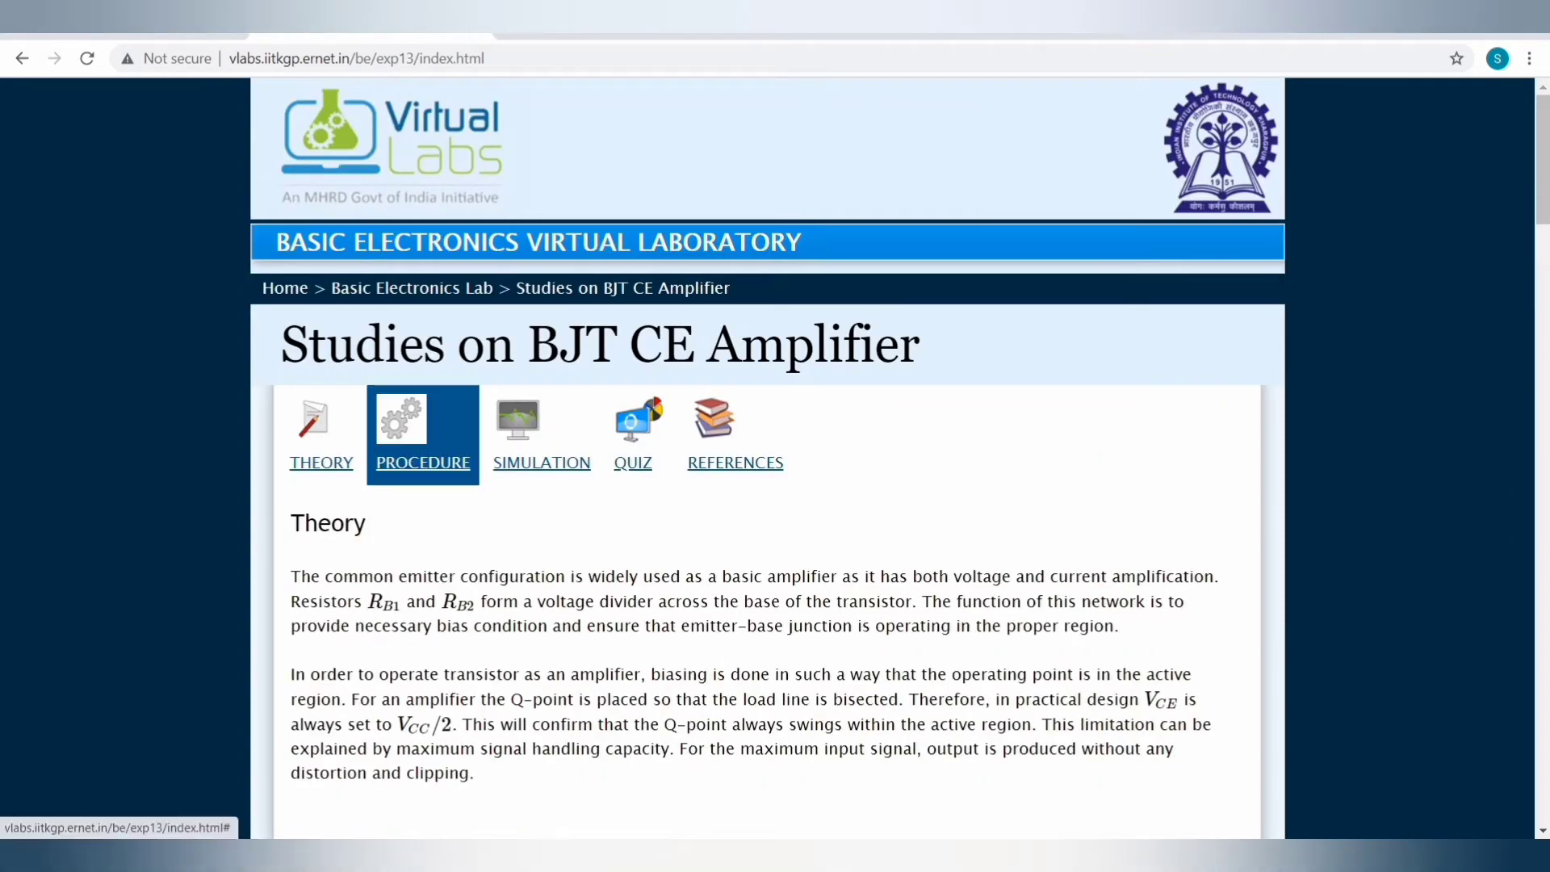
pyautogui.scroll(-3, 423, 461)
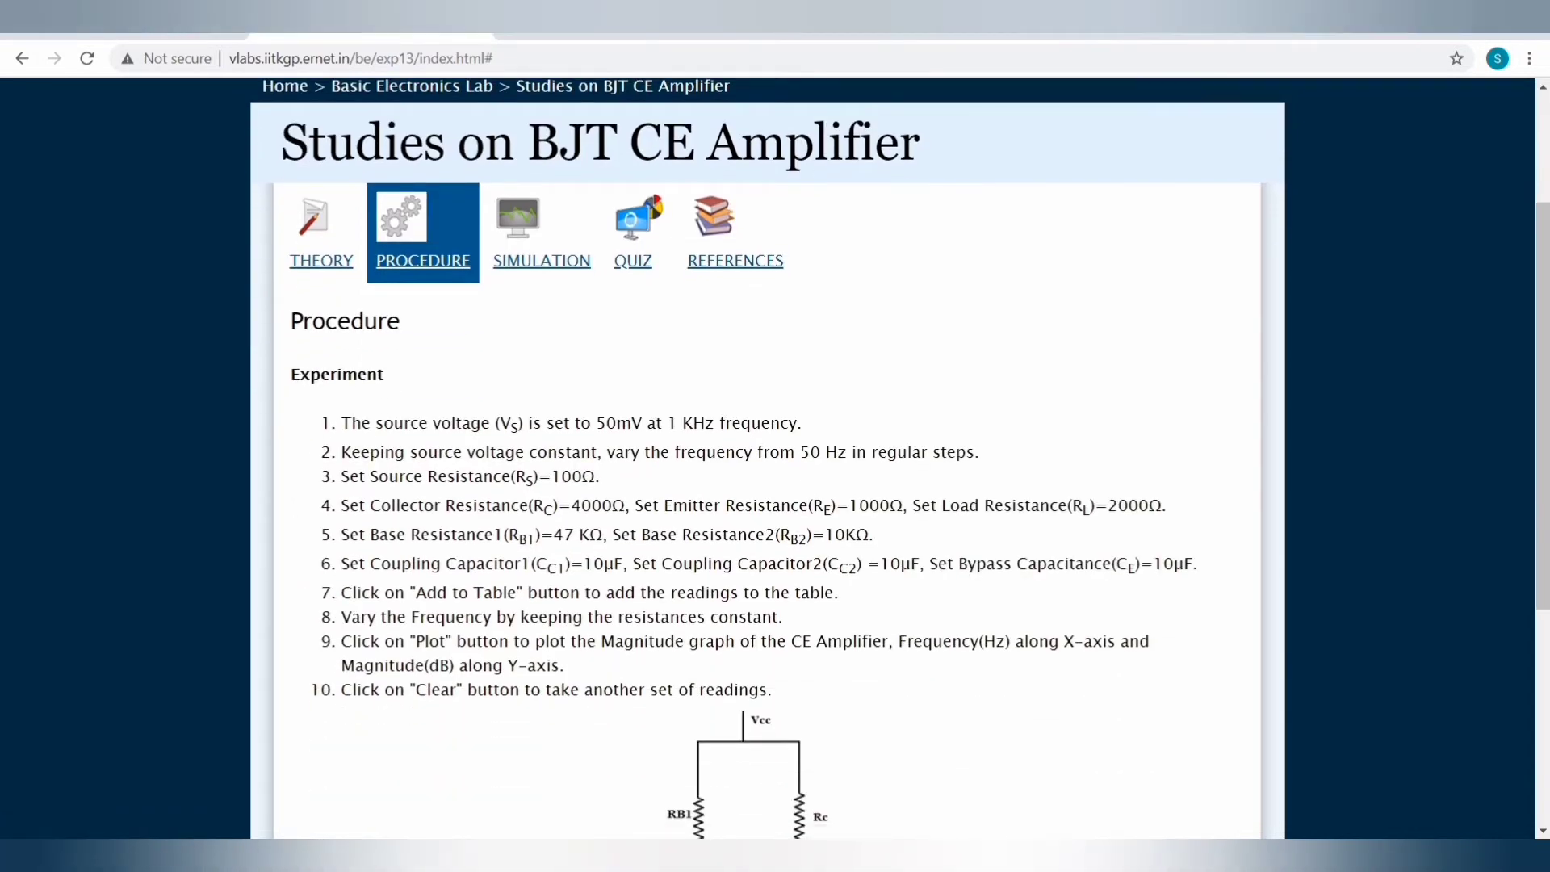
pyautogui.scroll(-5, 767, 484)
pyautogui.scroll(6, 767, 485)
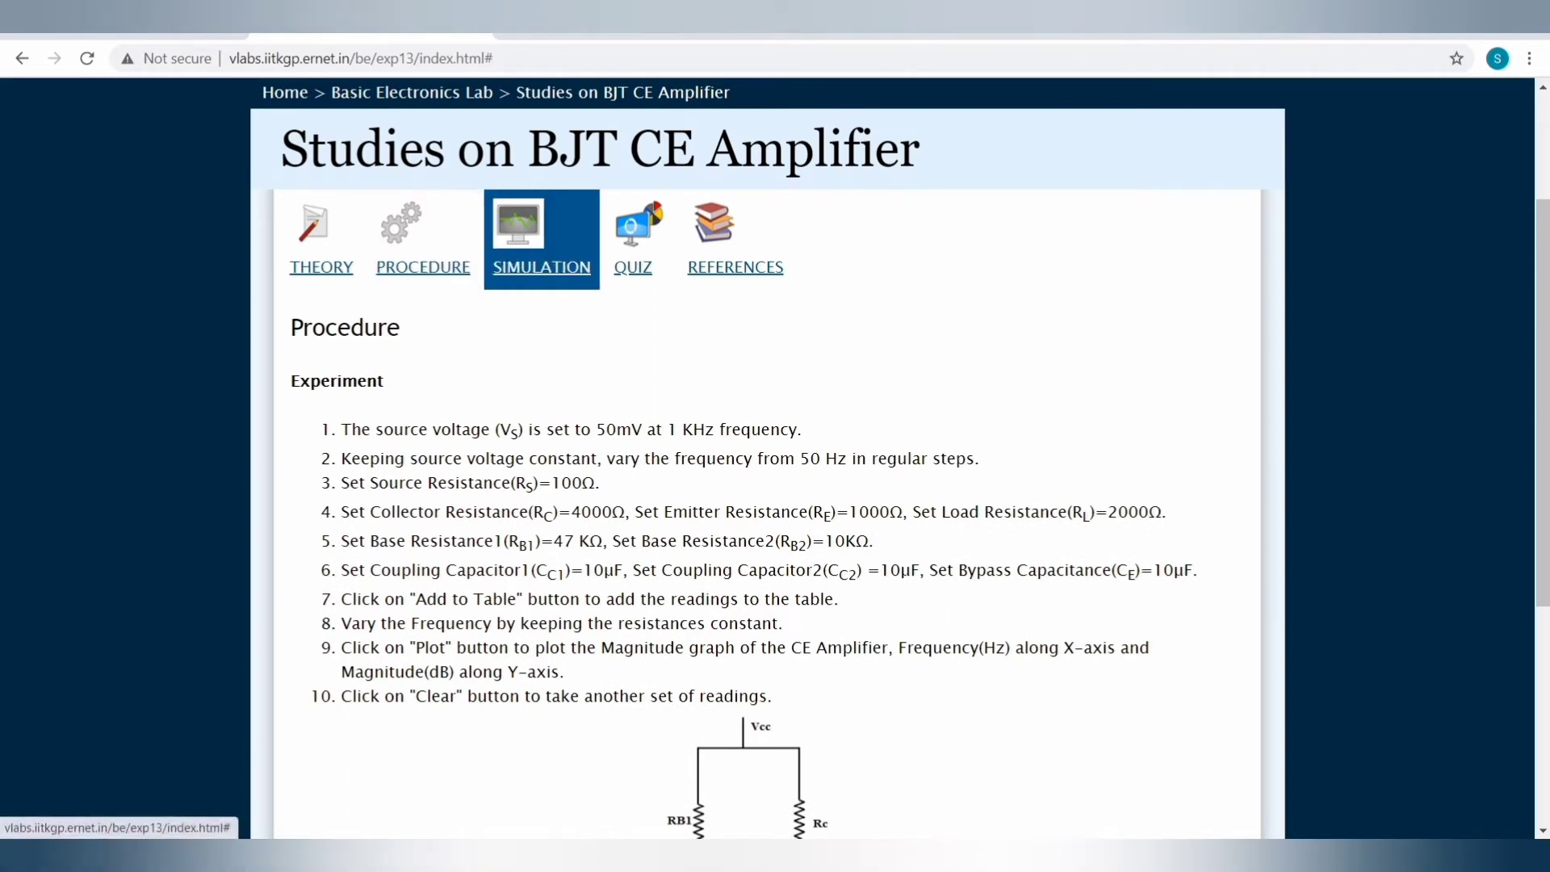
# - Open the ready-made CE Amplifier simulation and look over its circuit, controls and experimental table
pyautogui.click(542, 242)
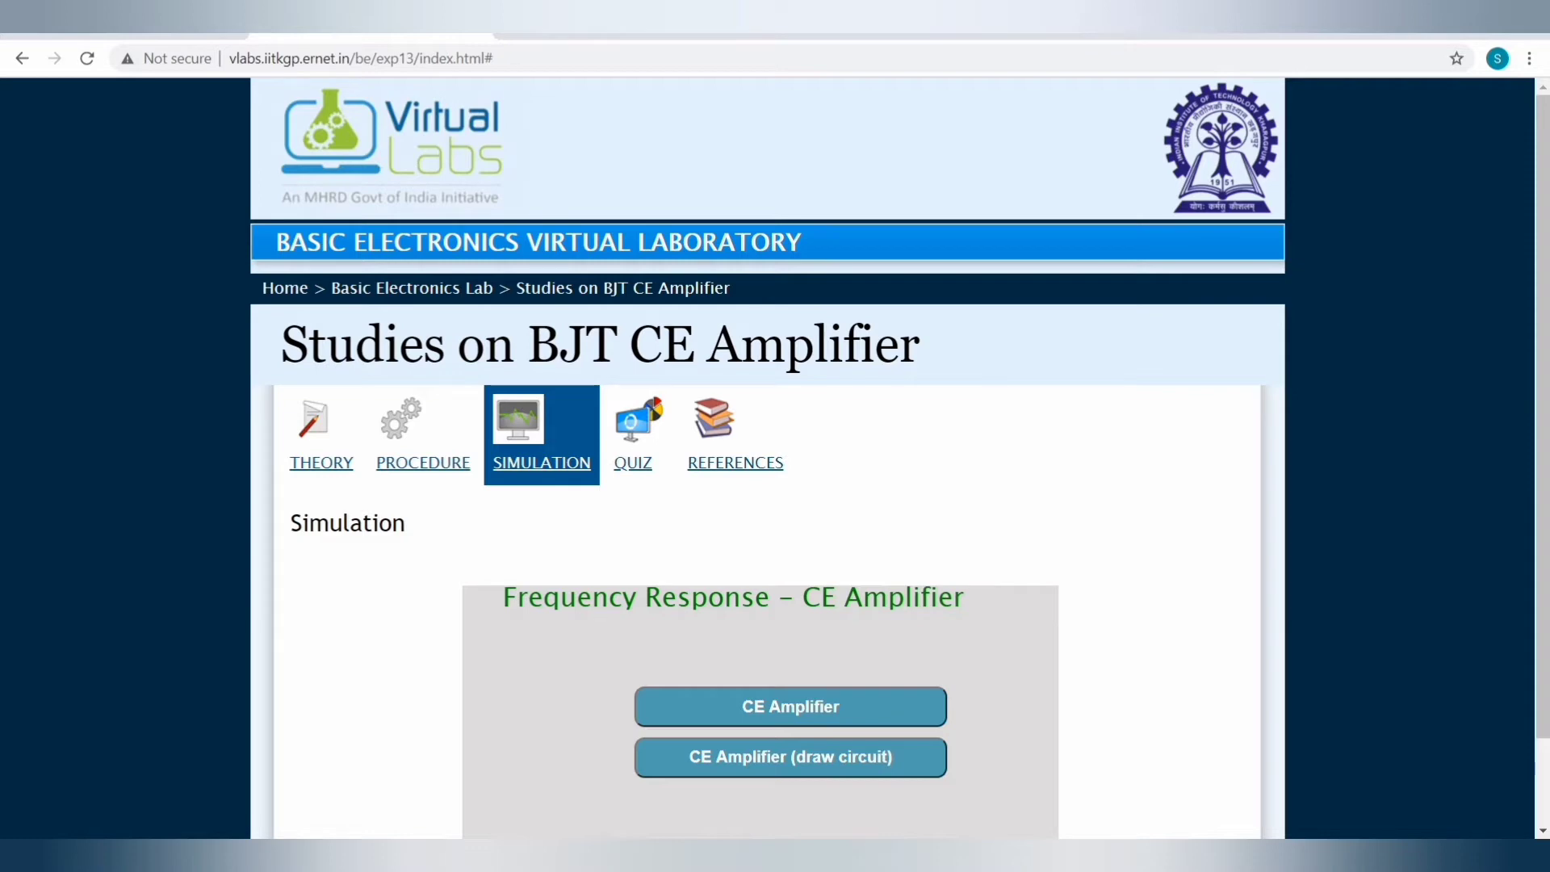
pyautogui.scroll(-1, 766, 452)
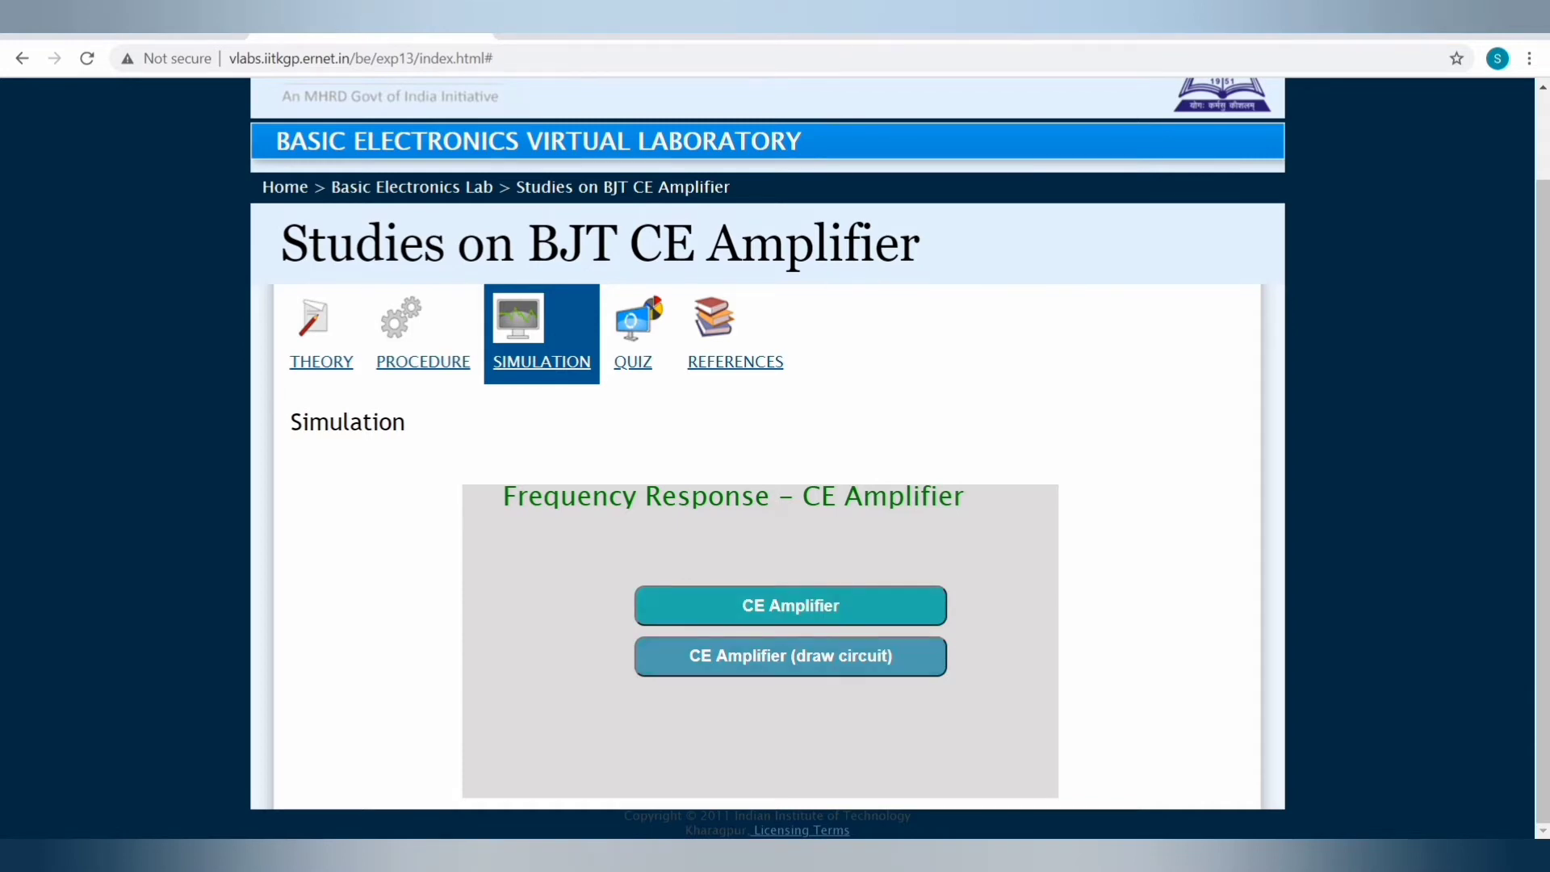
pyautogui.click(790, 605)
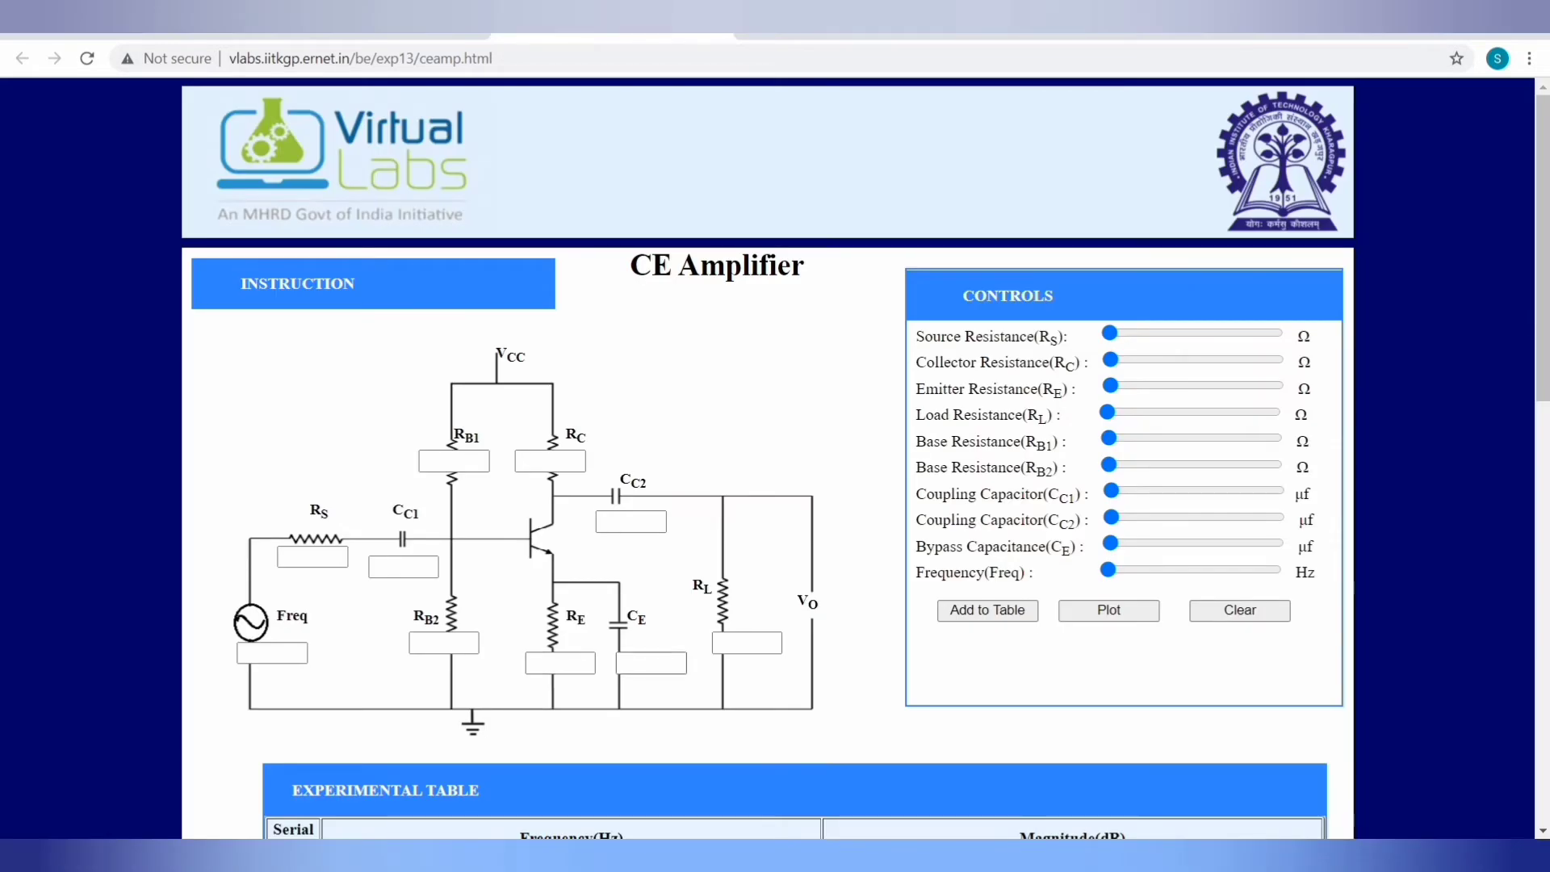
pyautogui.scroll(-3, 775, 451)
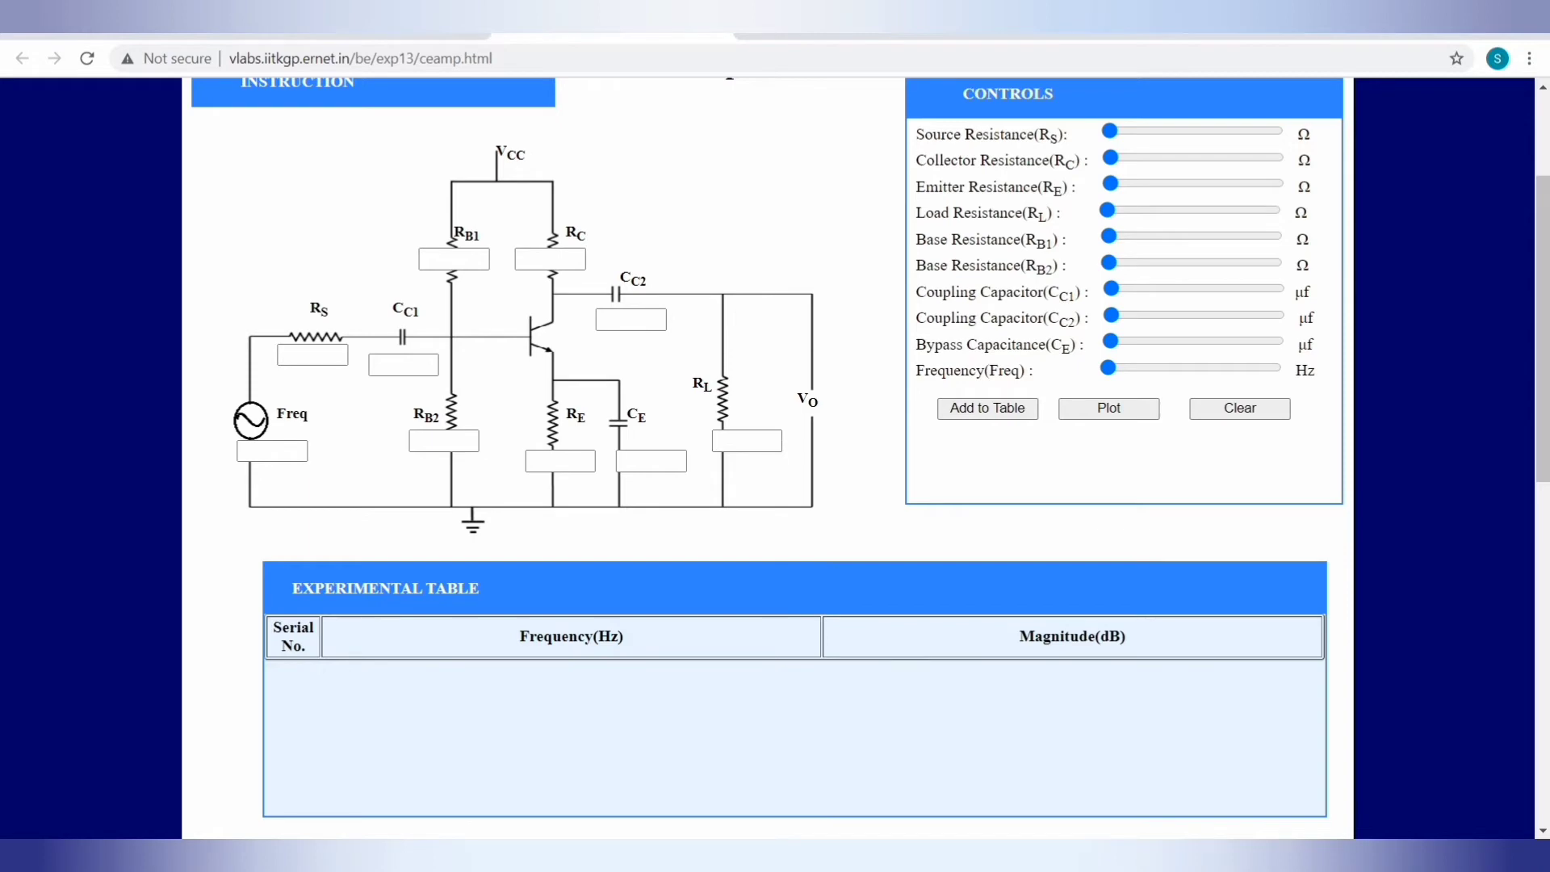
pyautogui.scroll(3, 774, 452)
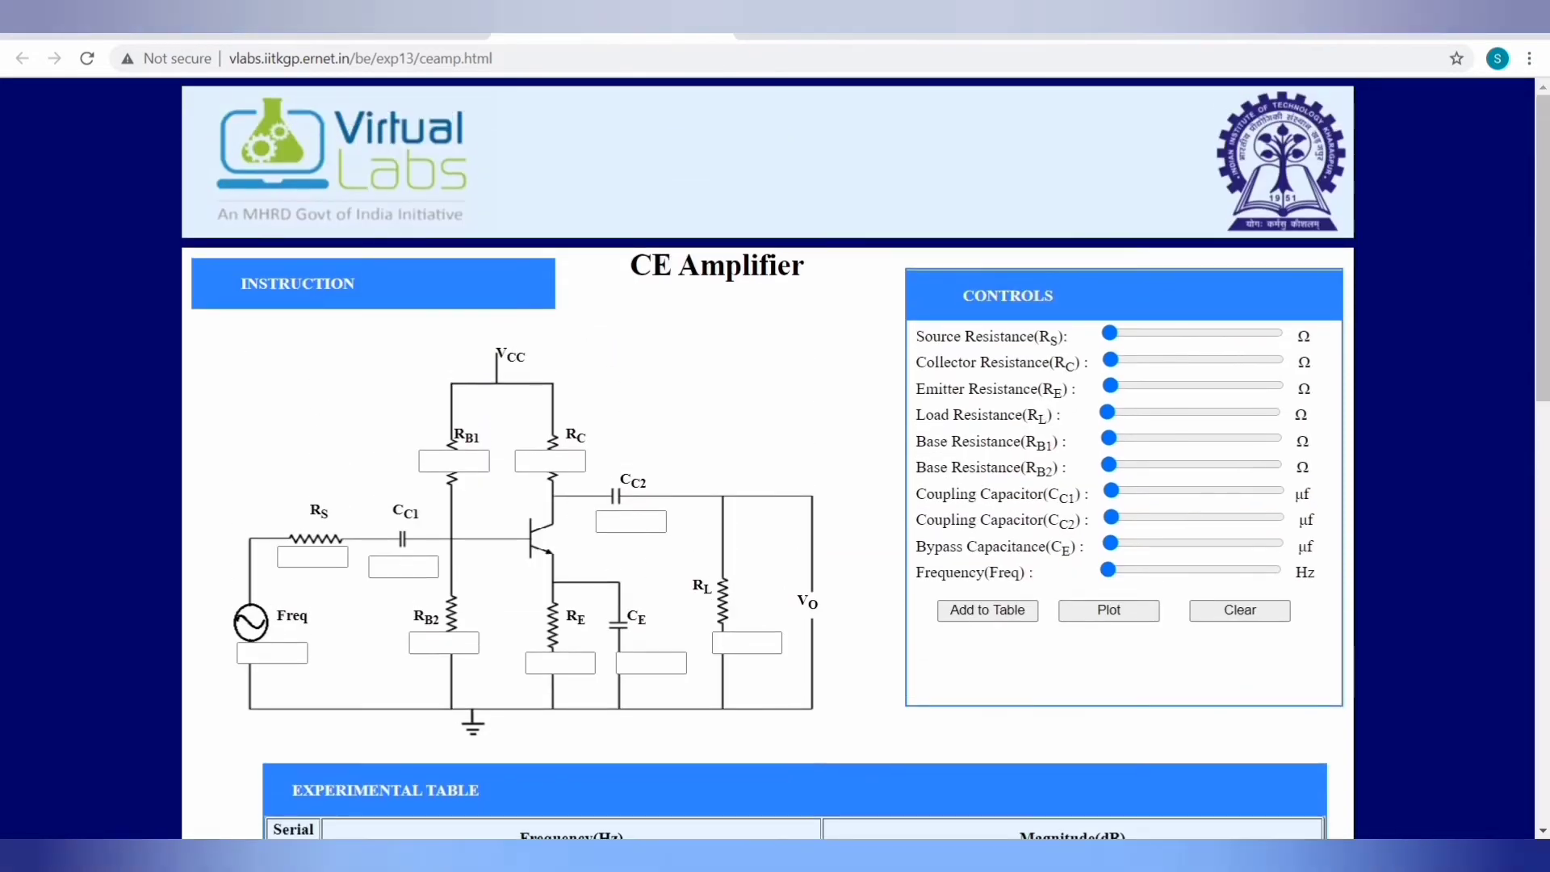
# - Set the source resistance to 100 Ω and the collector resistance to 4000 Ω in the simulation
pyautogui.moveTo(372, 283)
pyautogui.moveTo(1109, 332); pyautogui.dragTo(1118, 333)
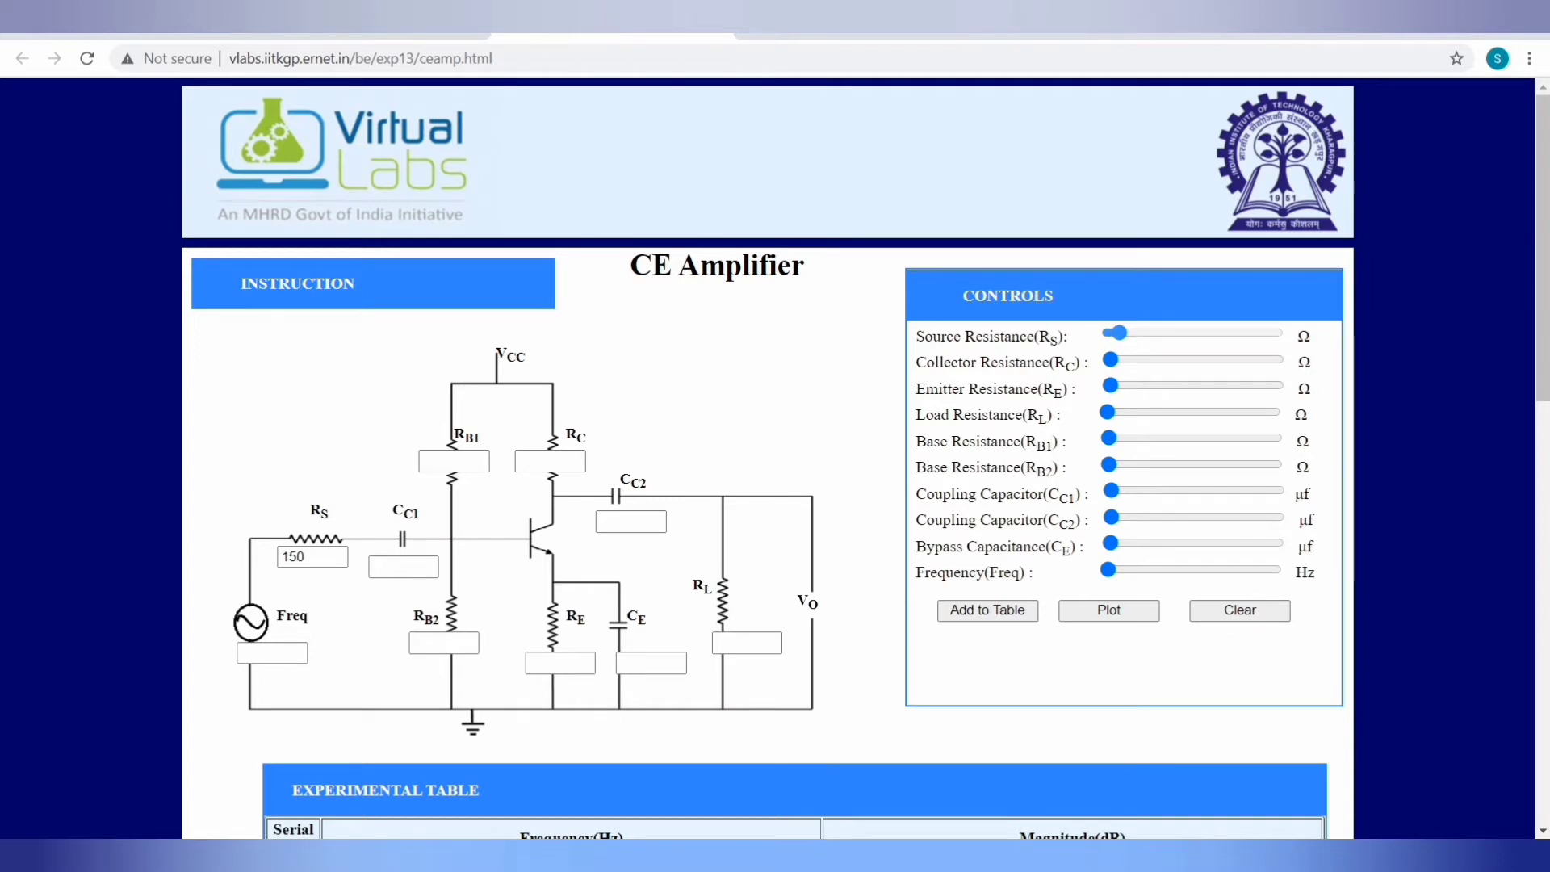
pyautogui.moveTo(1109, 359); pyautogui.dragTo(1198, 359)
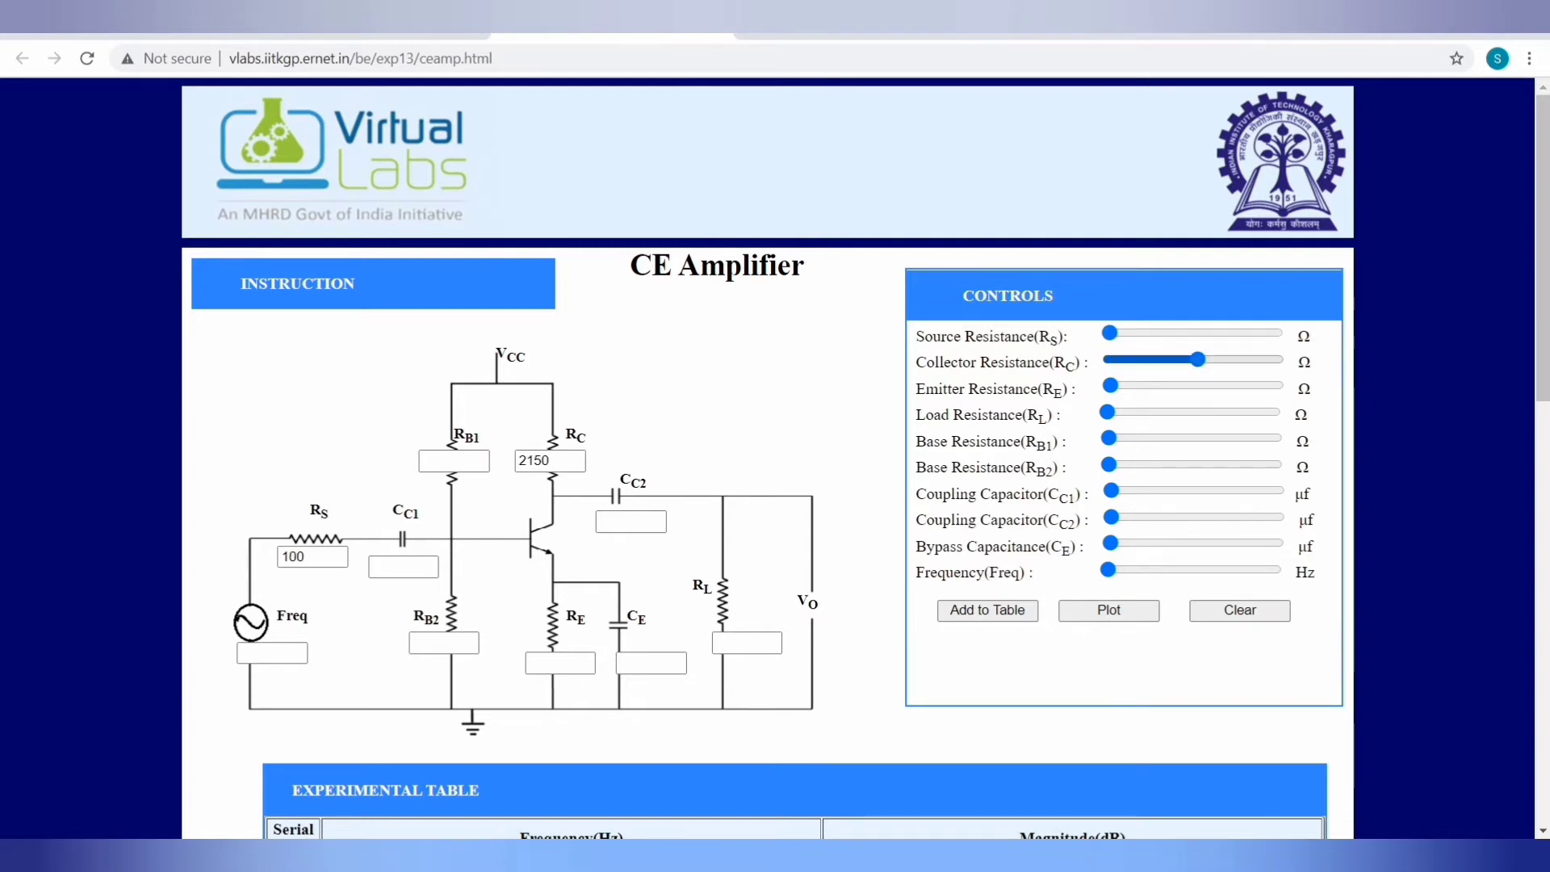
pyautogui.moveTo(1198, 359); pyautogui.dragTo(1255, 359)
pyautogui.press('Right')
pyautogui.press('Right')
pyautogui.press('Right')
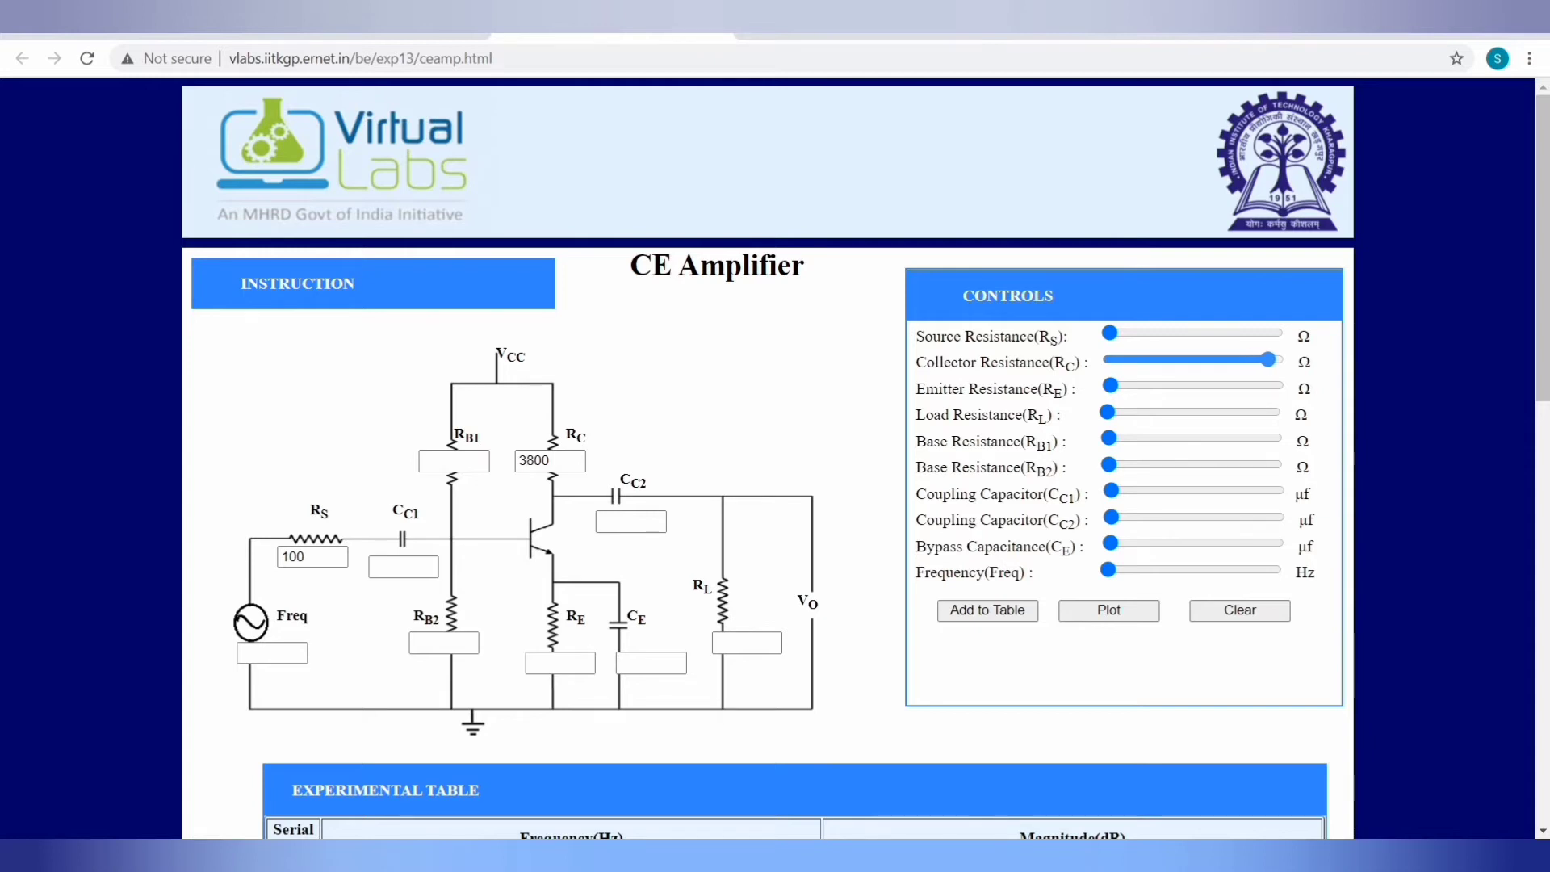
pyautogui.press('Right')
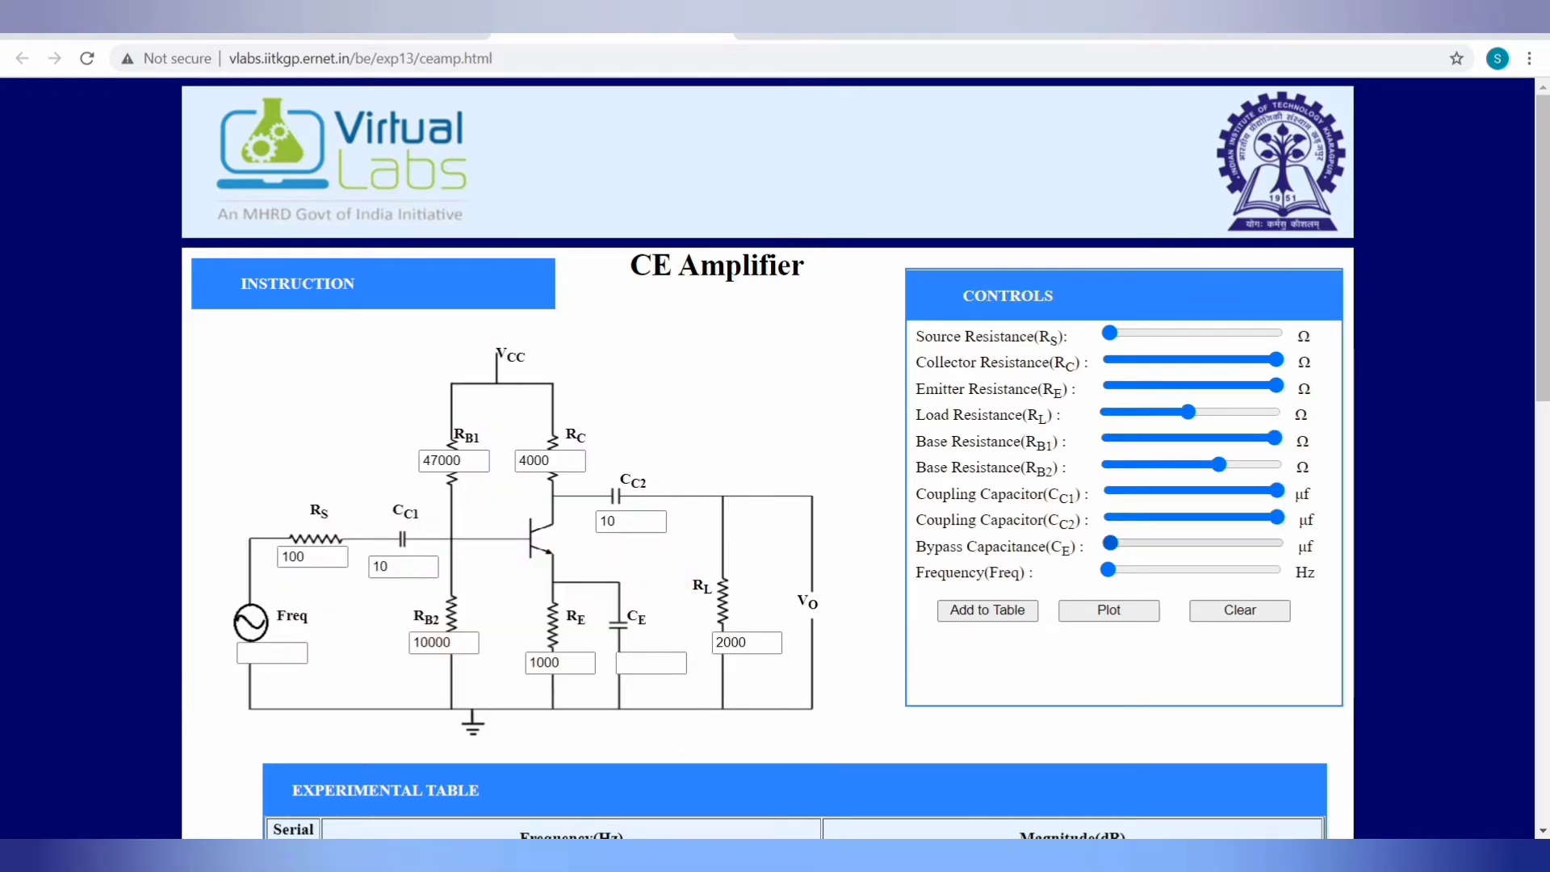
# - Set the bypass capacitance to 10 µF and add a reading at 105 Hz to the experimental table
pyautogui.moveTo(1111, 542); pyautogui.dragTo(1276, 543)
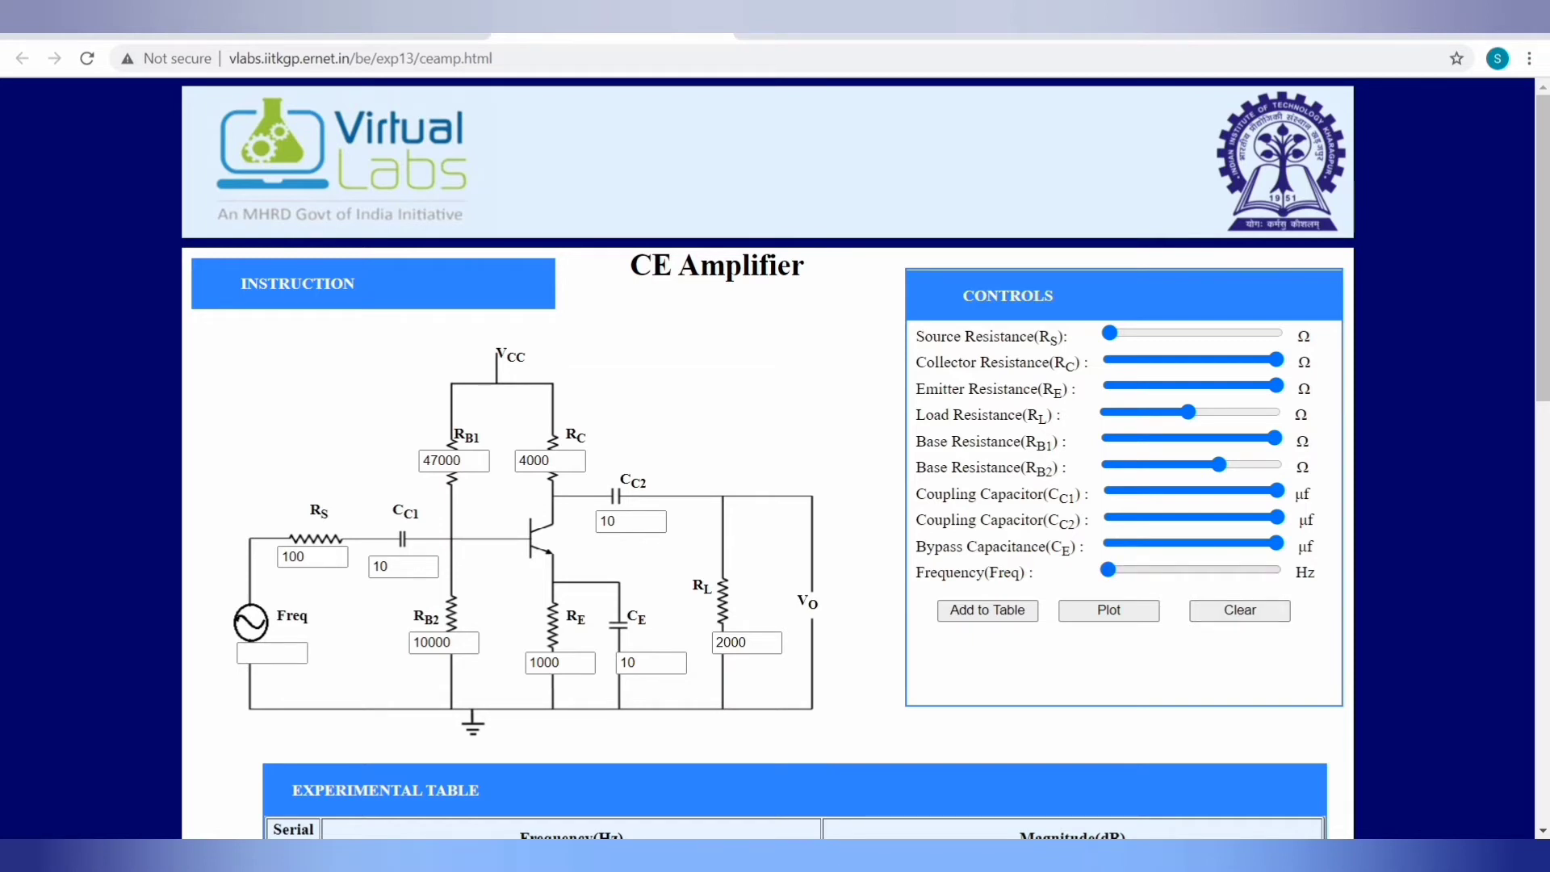
pyautogui.moveTo(1108, 570); pyautogui.dragTo(1116, 570)
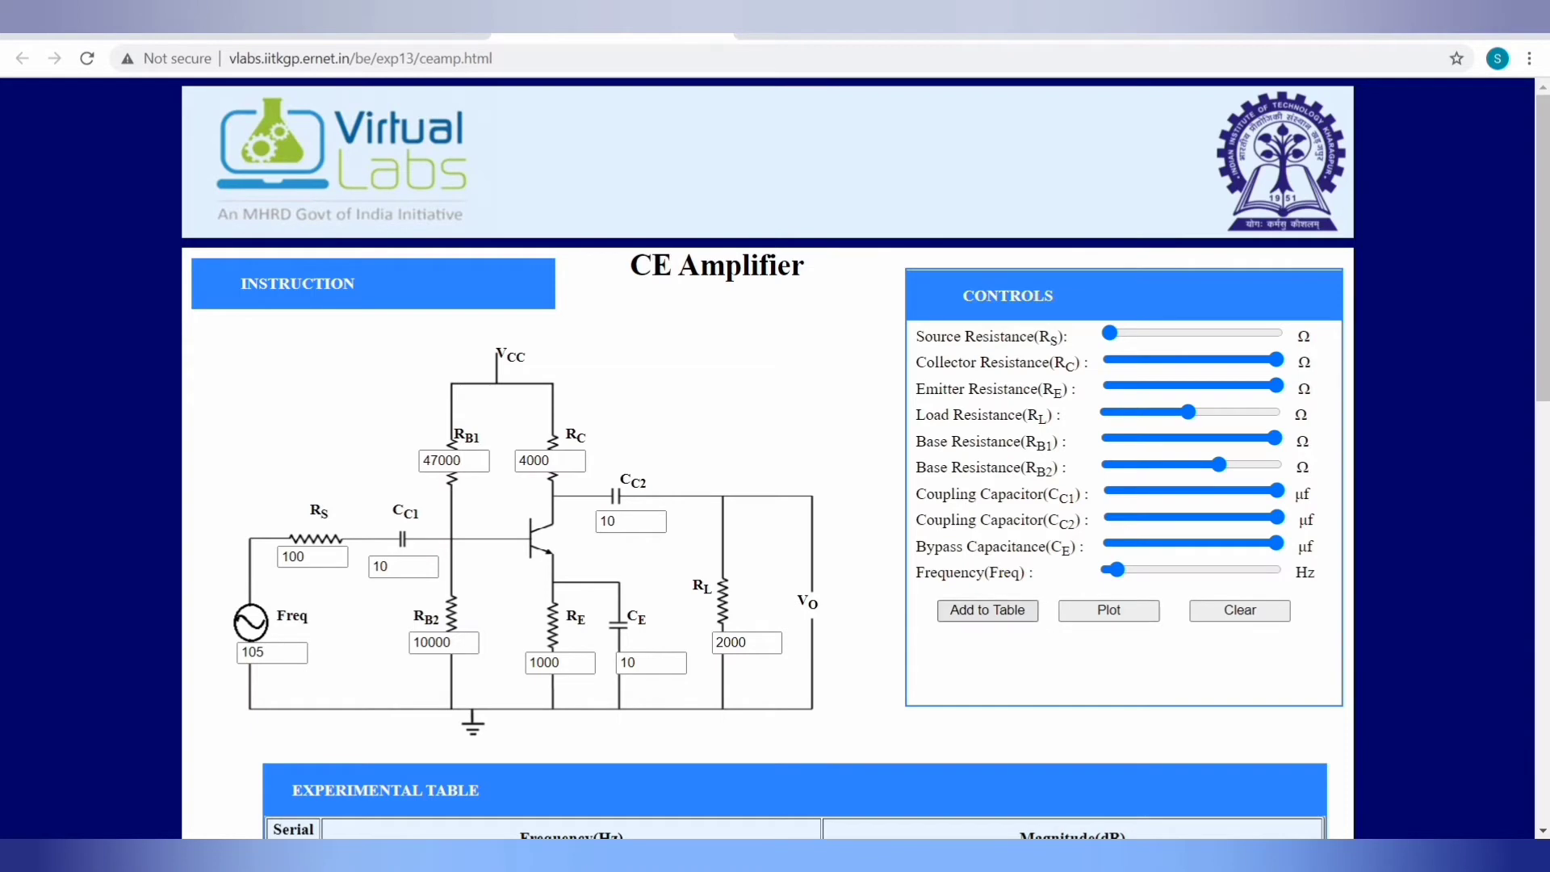
pyautogui.click(987, 610)
pyautogui.scroll(-4, 775, 484)
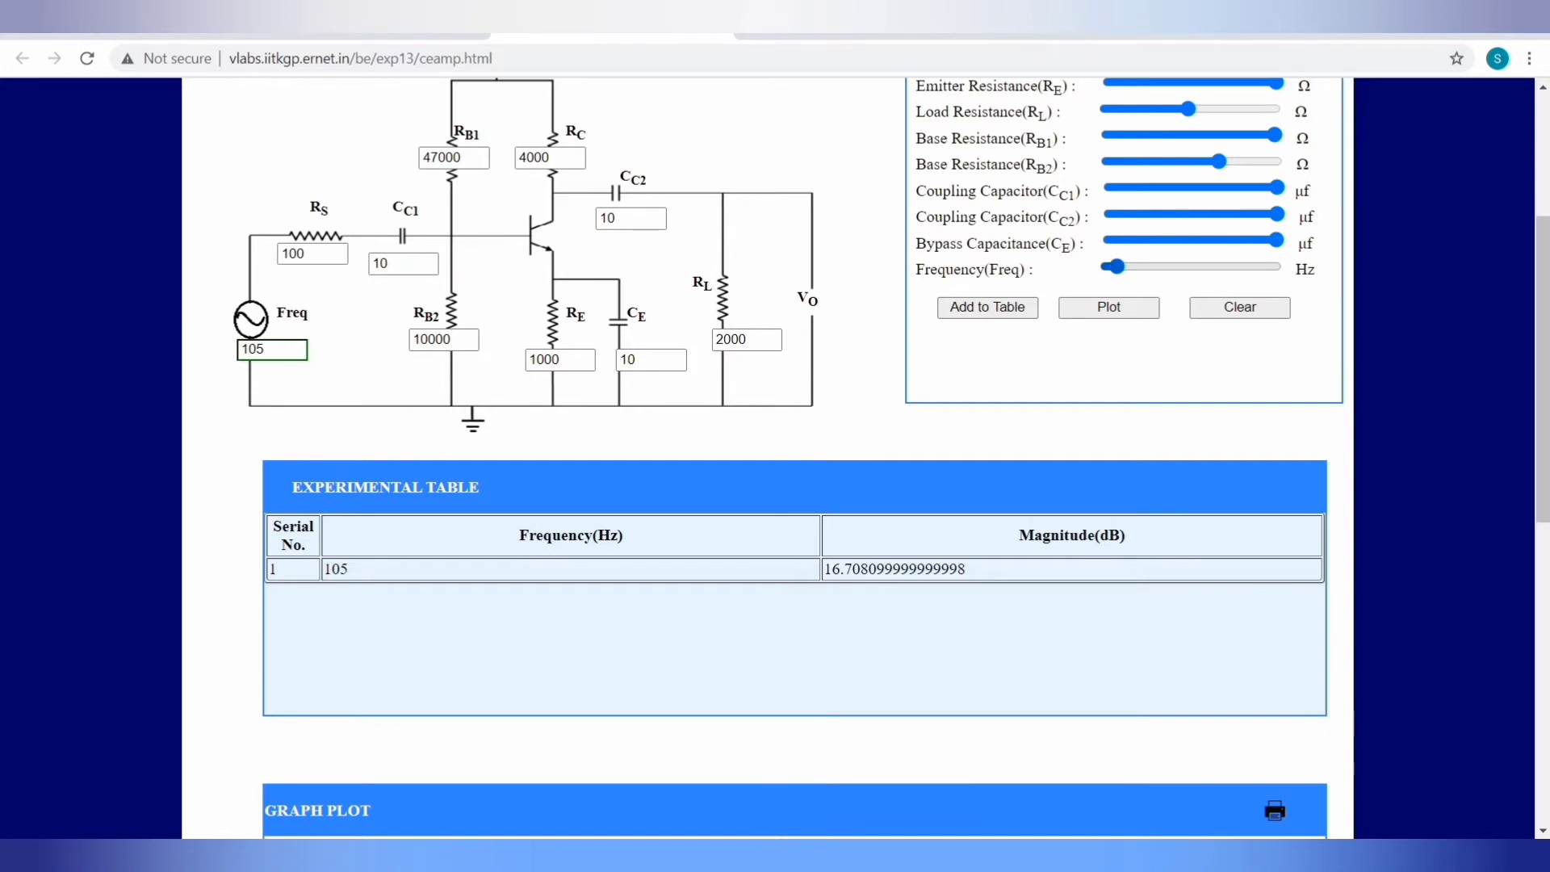
# - Add readings at 183 Hz and 290 Hz to the experimental table
pyautogui.moveTo(1116, 266); pyautogui.dragTo(1123, 266)
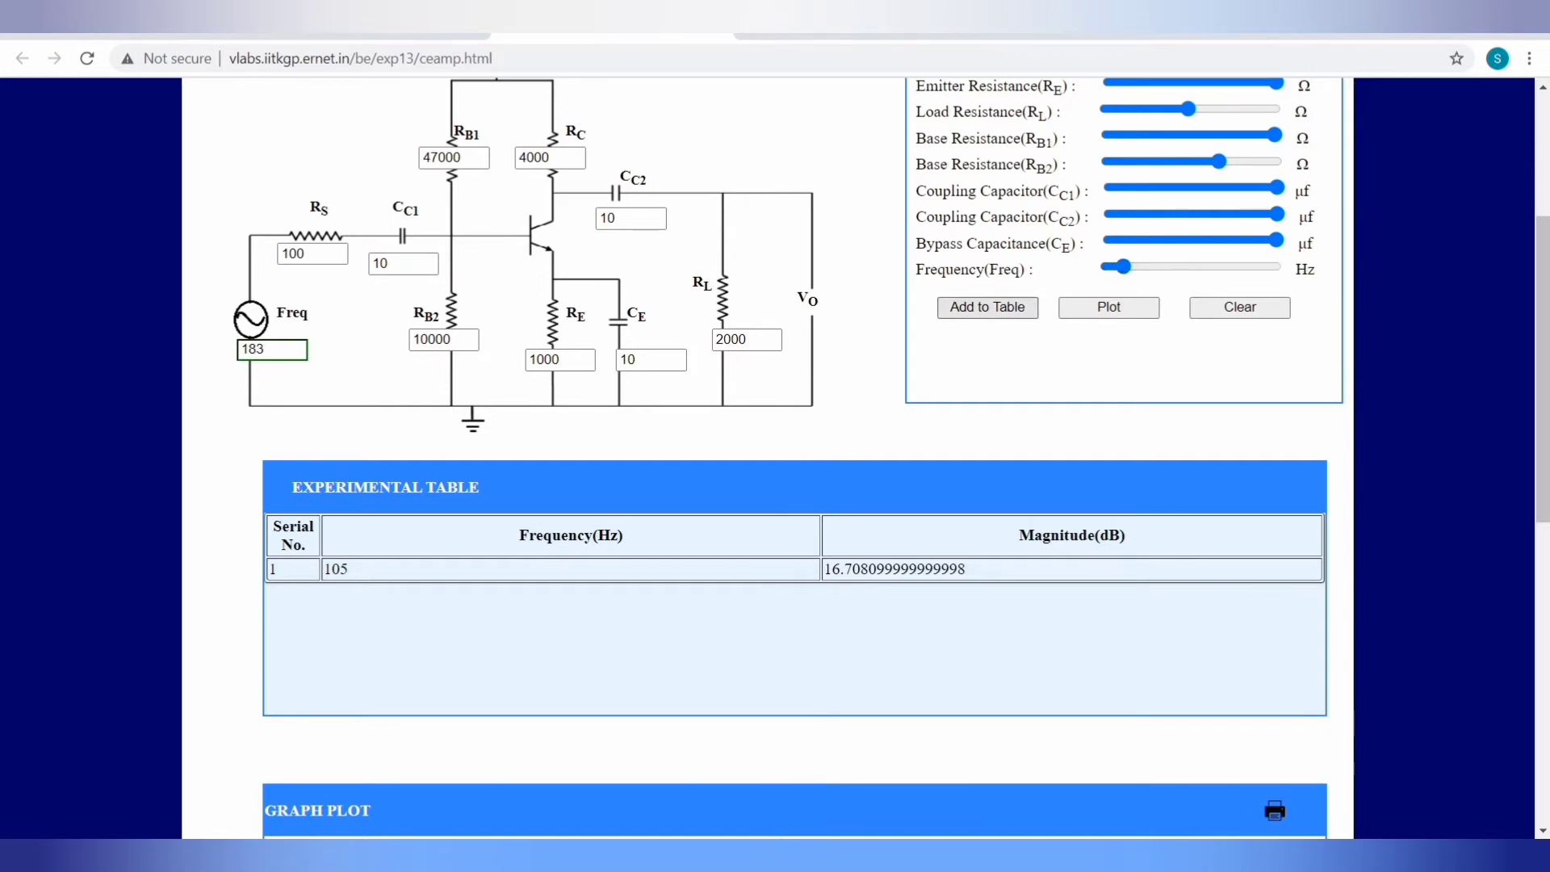
pyautogui.click(987, 306)
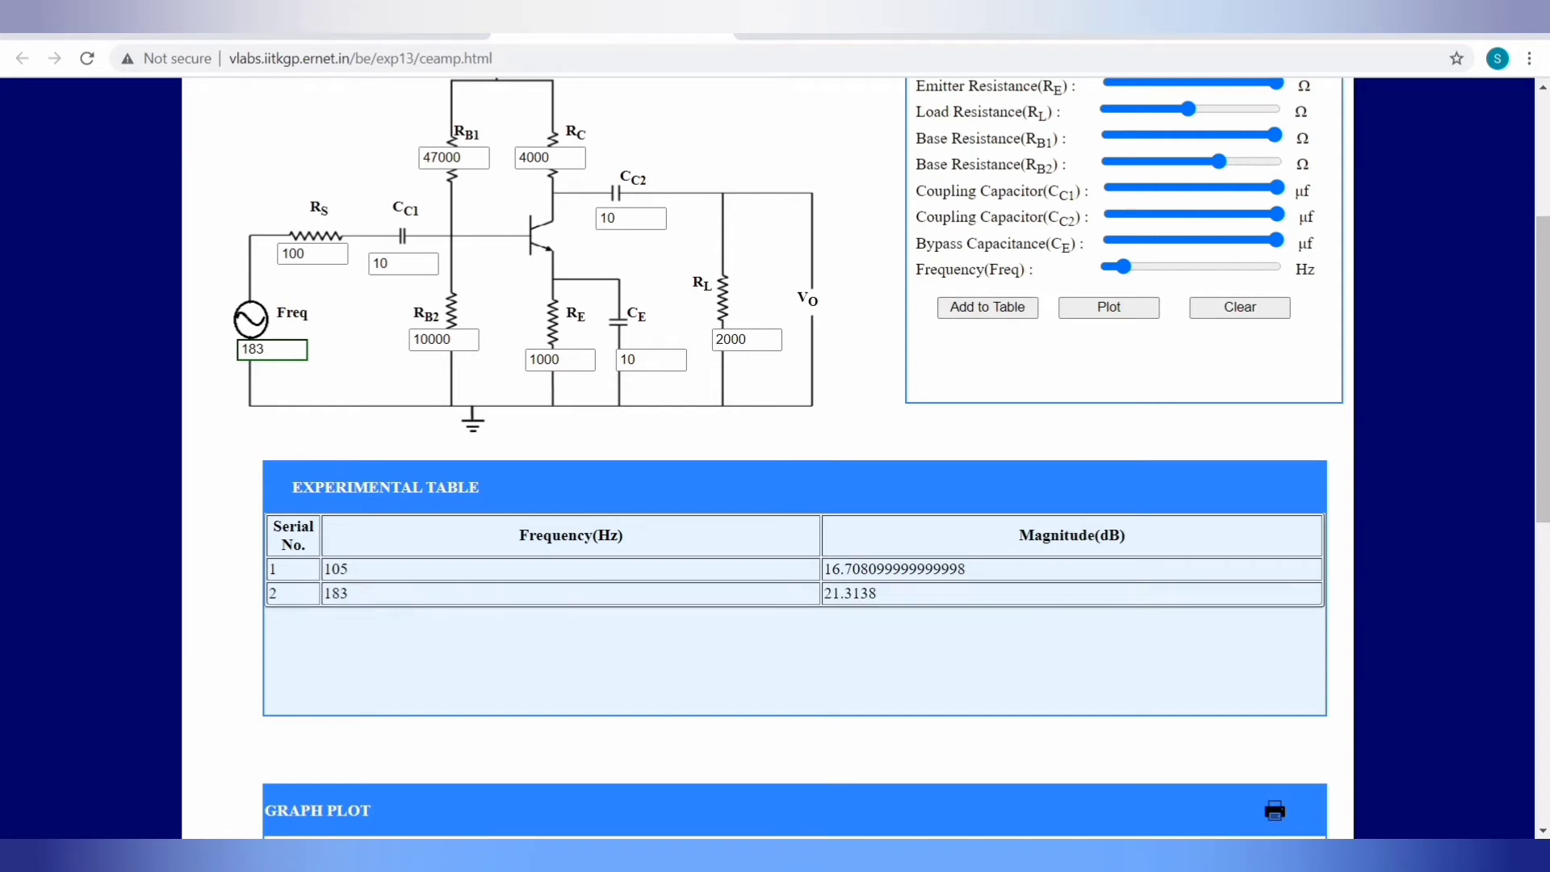
pyautogui.moveTo(1123, 267); pyautogui.dragTo(1129, 267)
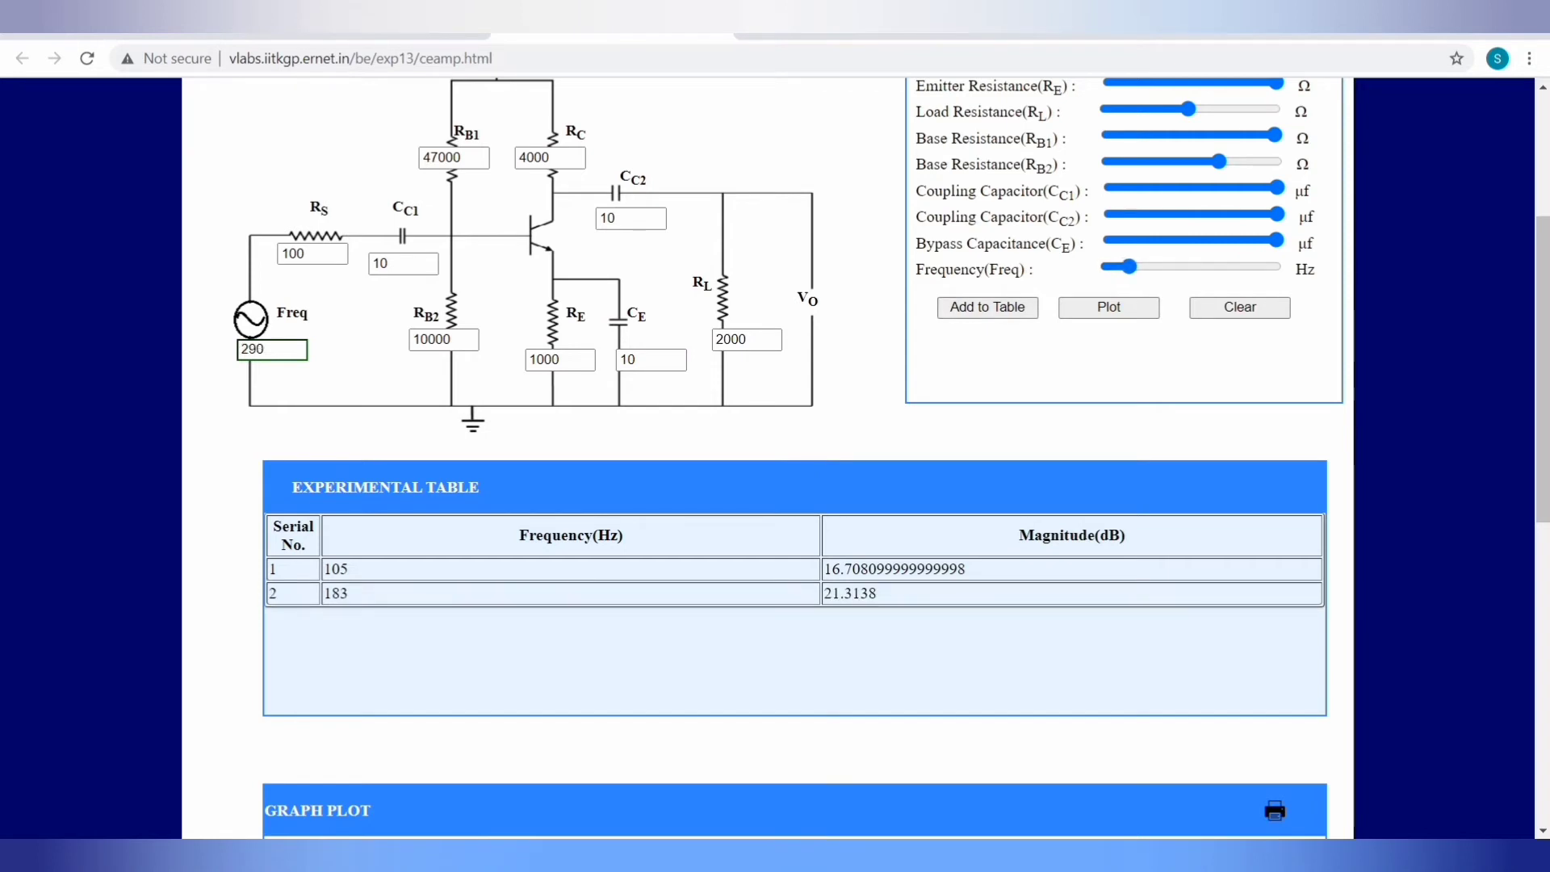
pyautogui.click(988, 307)
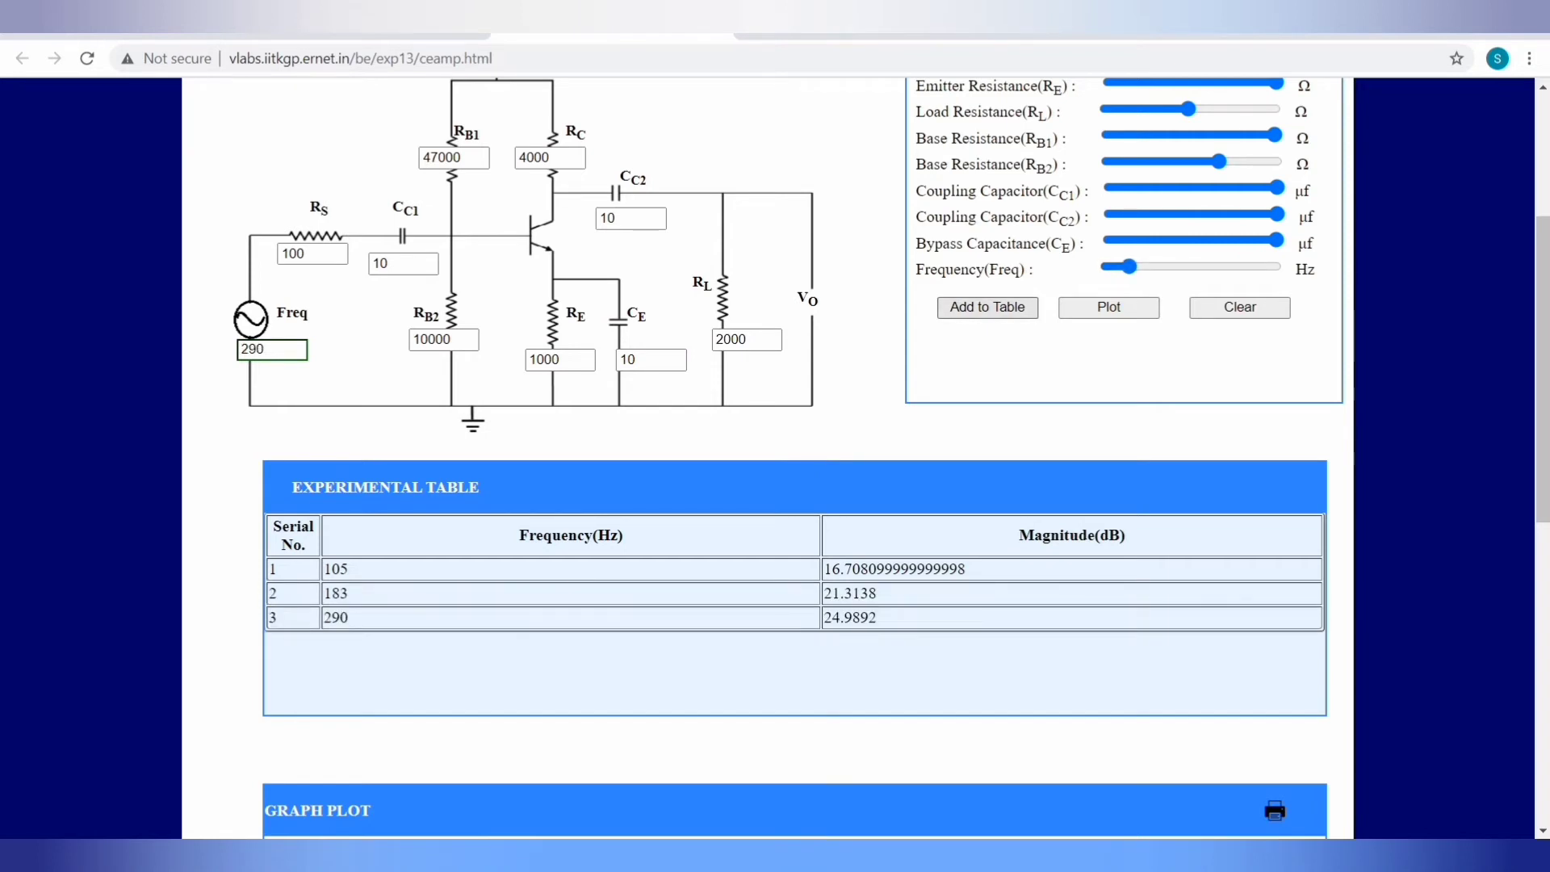
# - Add readings at 348, 503, 1827, 2641, 4590, 12642, 26413, 66347, 126421, 240891, 605090 and 1827340 Hz to the experimental table
pyautogui.moveTo(1129, 266); pyautogui.dragTo(1131, 266)
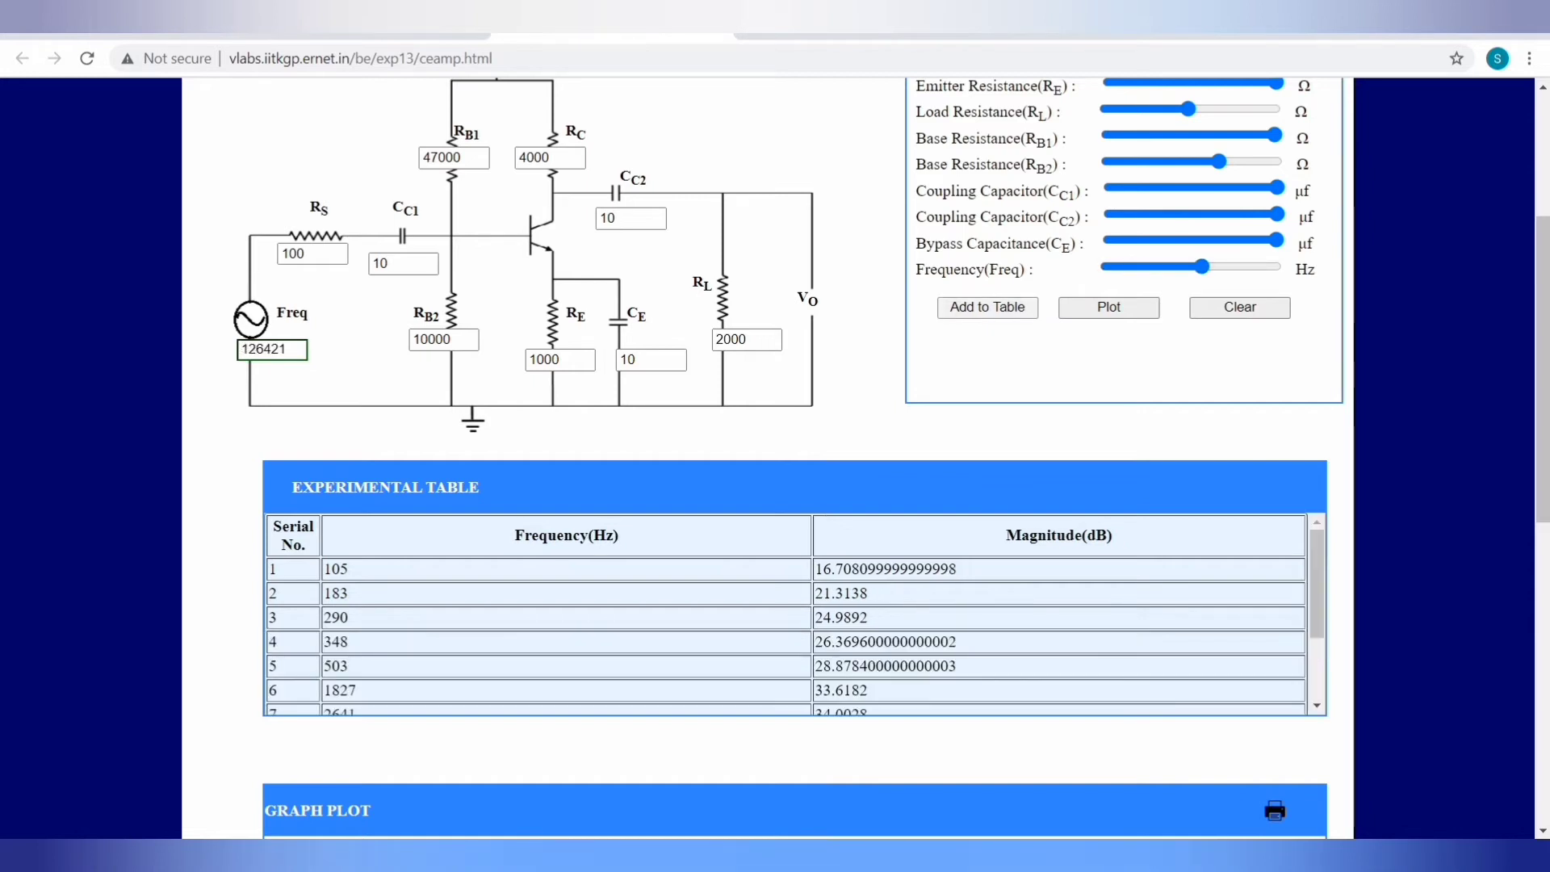
pyautogui.click(987, 306)
pyautogui.scroll(-3, 784, 613)
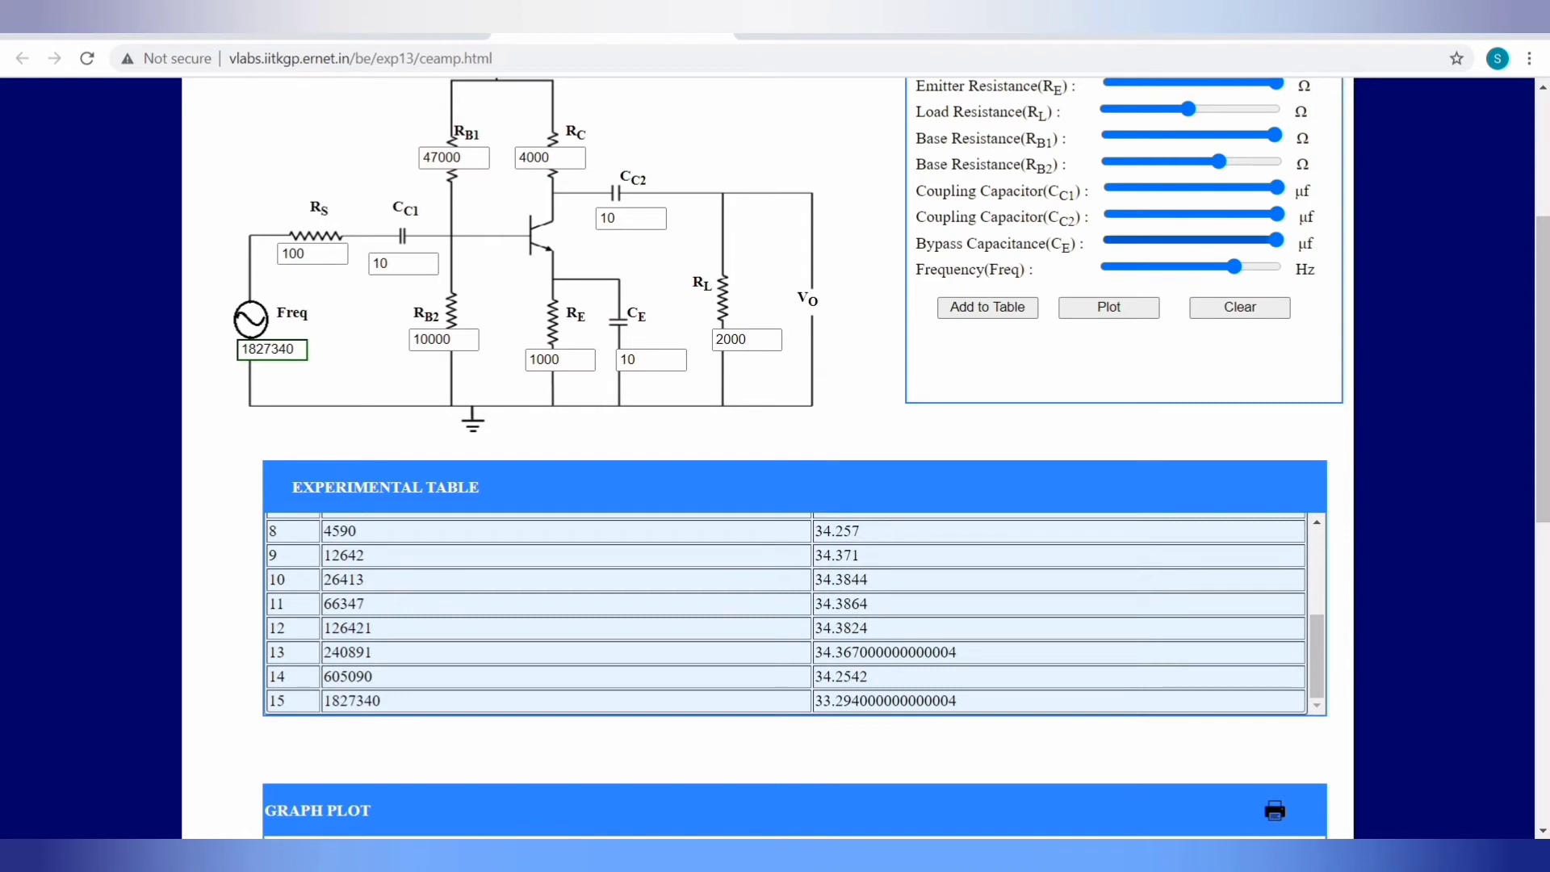
# - Add readings at 2896140, 5032920, 13861800, 24089100 and 50329200 Hz to the experimental table
pyautogui.moveTo(1234, 267); pyautogui.dragTo(1239, 267)
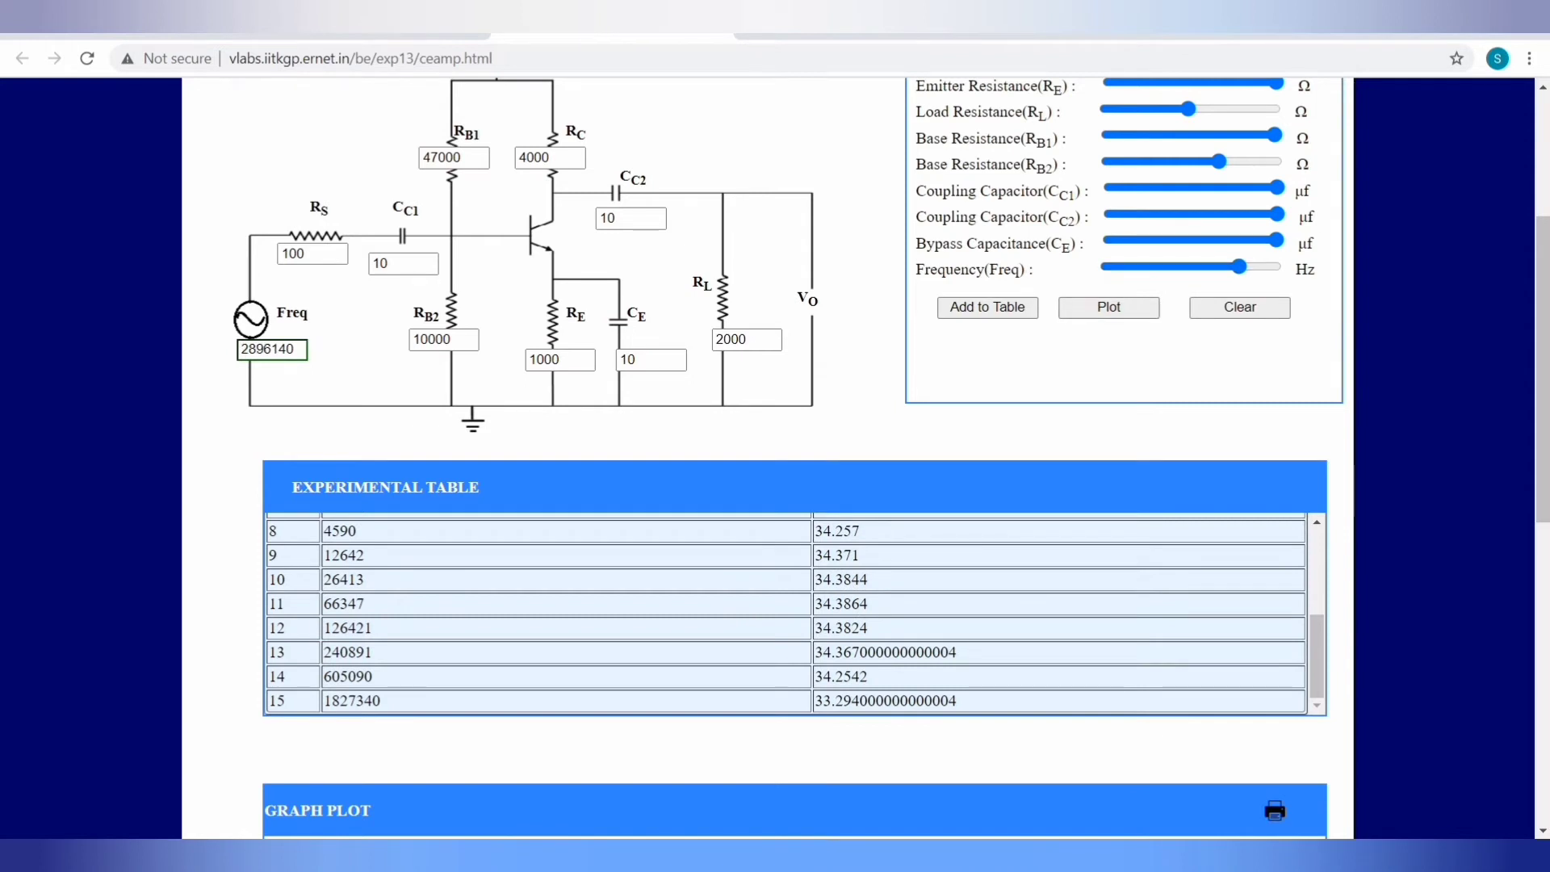
pyautogui.click(987, 307)
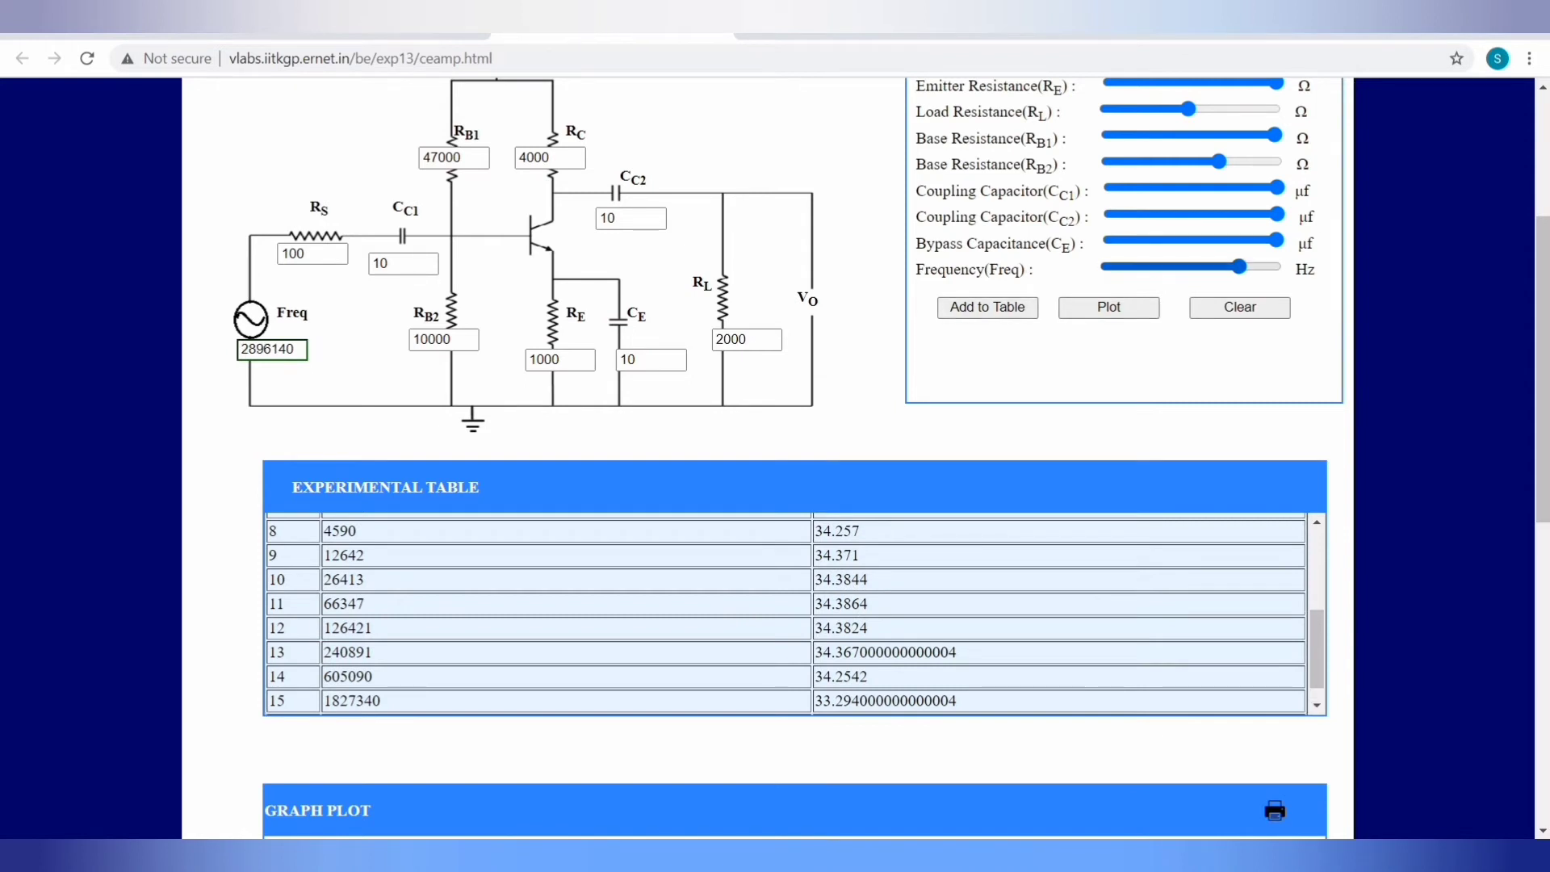
pyautogui.press('Right')
pyautogui.press('Right')
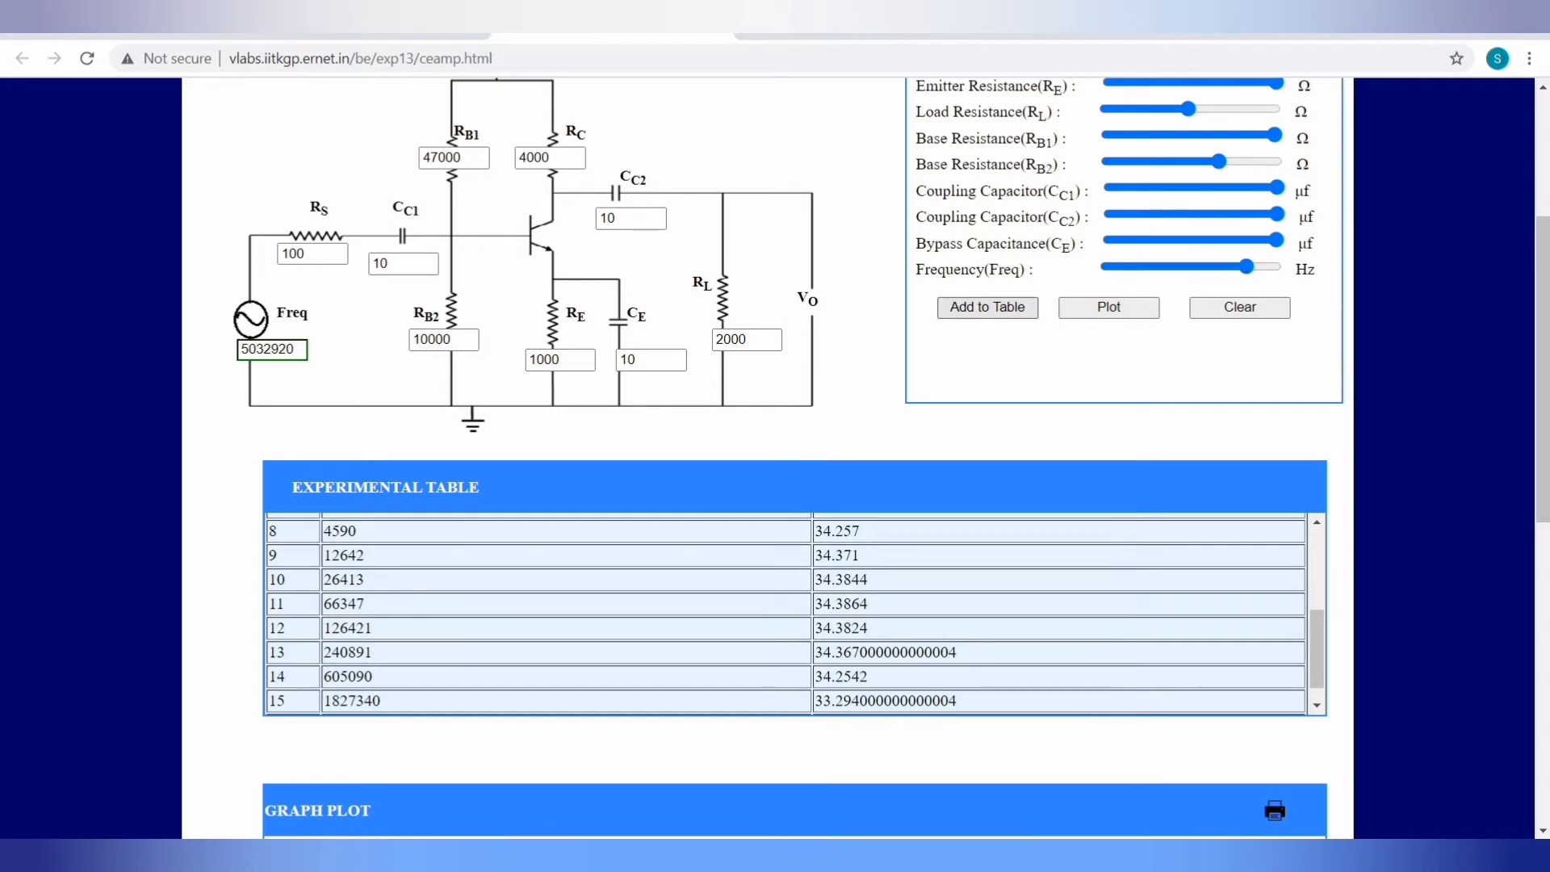
pyautogui.press('Right')
pyautogui.press('Right')
pyautogui.press('Right')
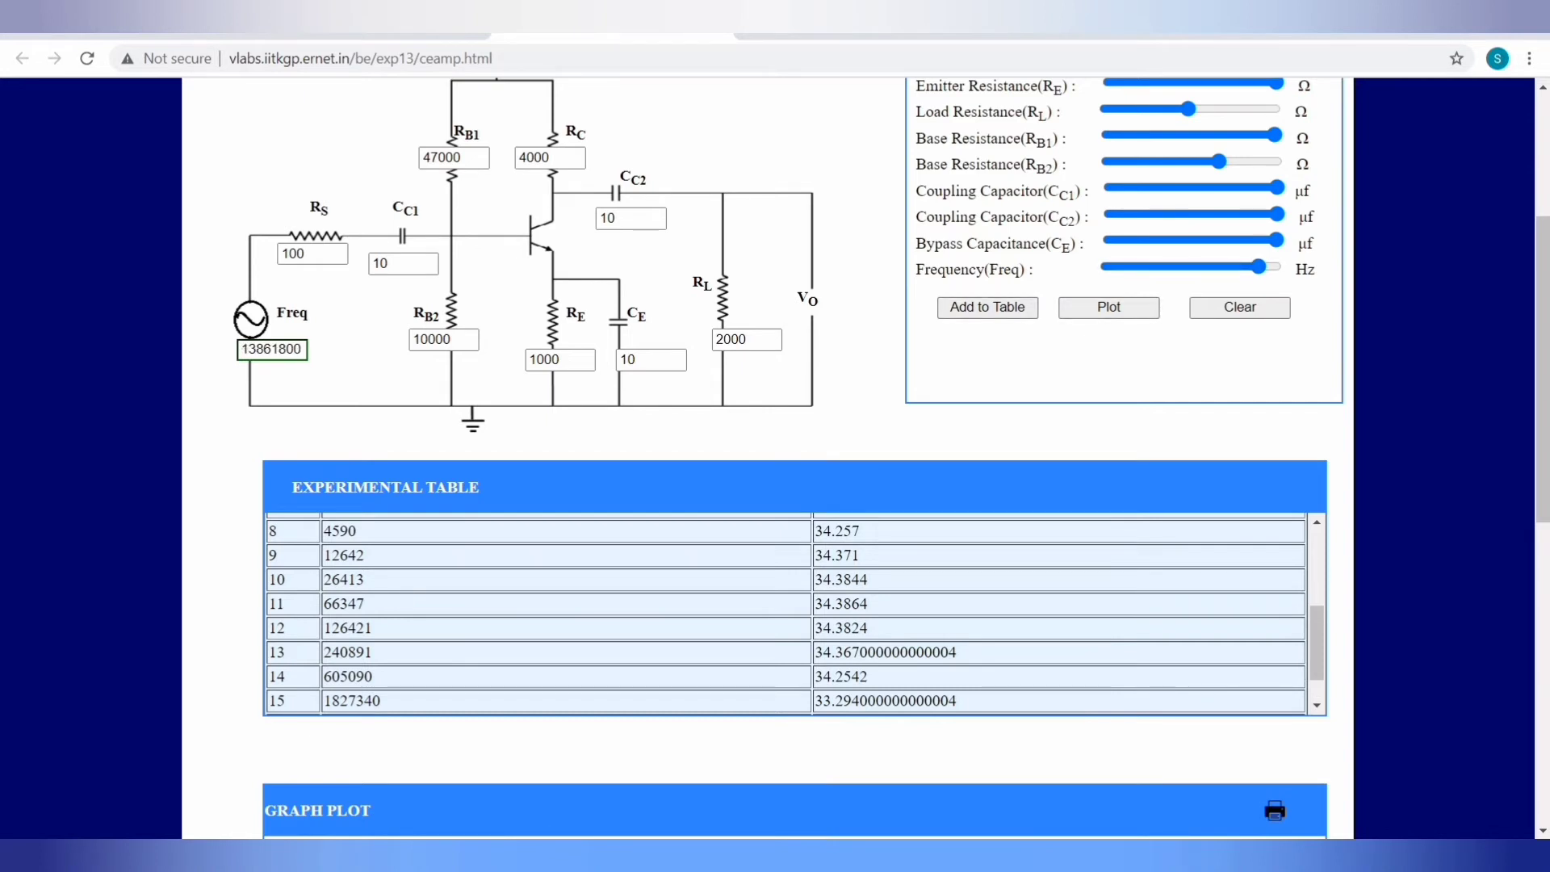
pyautogui.press('Right')
pyautogui.press('Right')
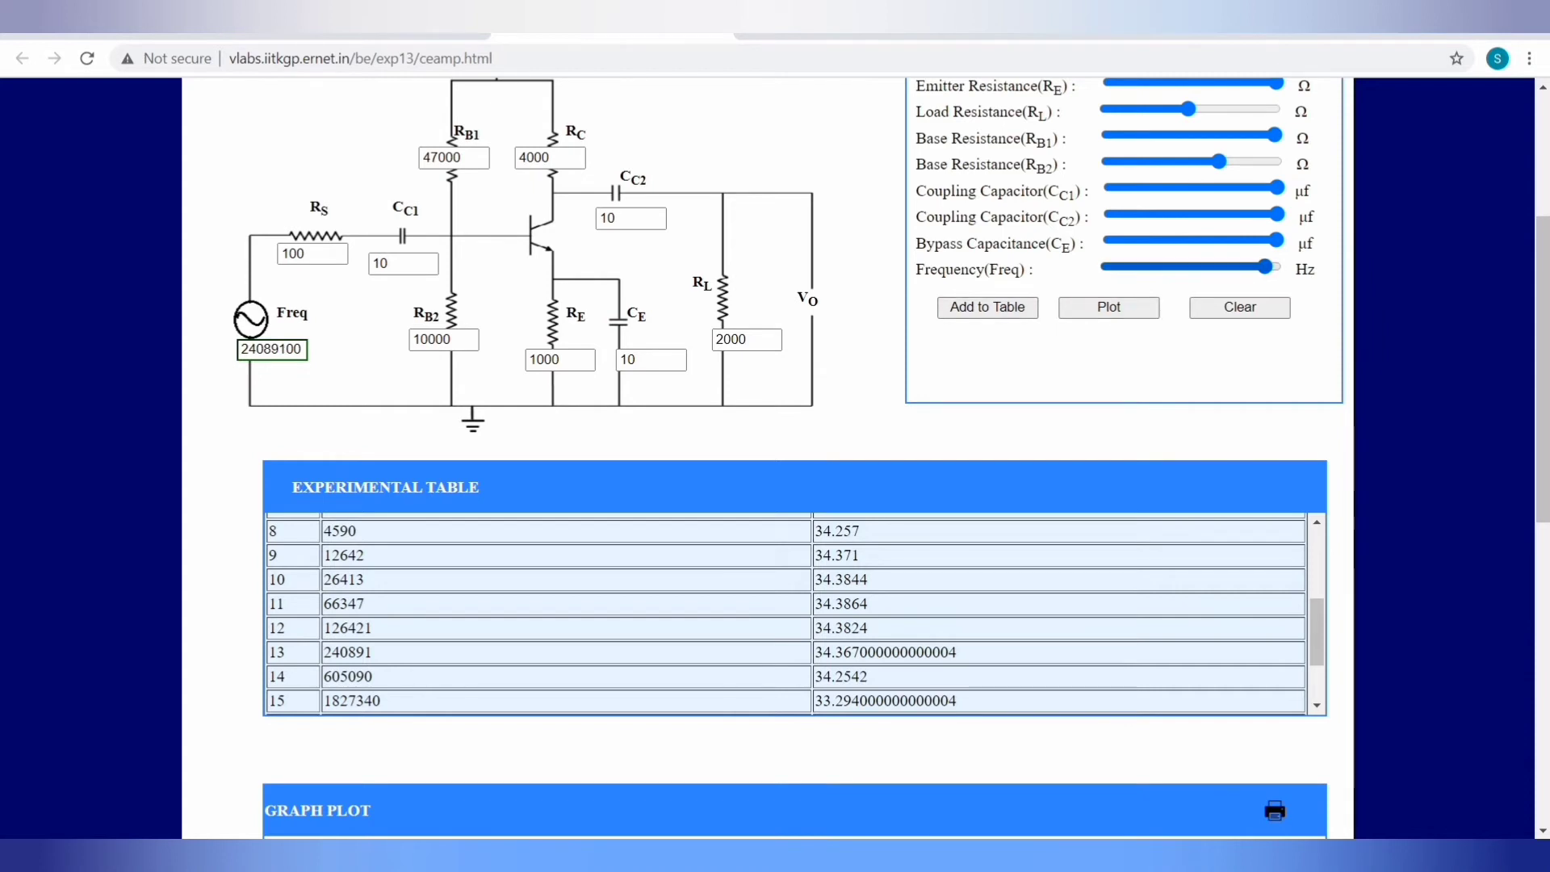
pyautogui.press('Right')
pyautogui.press('Right')
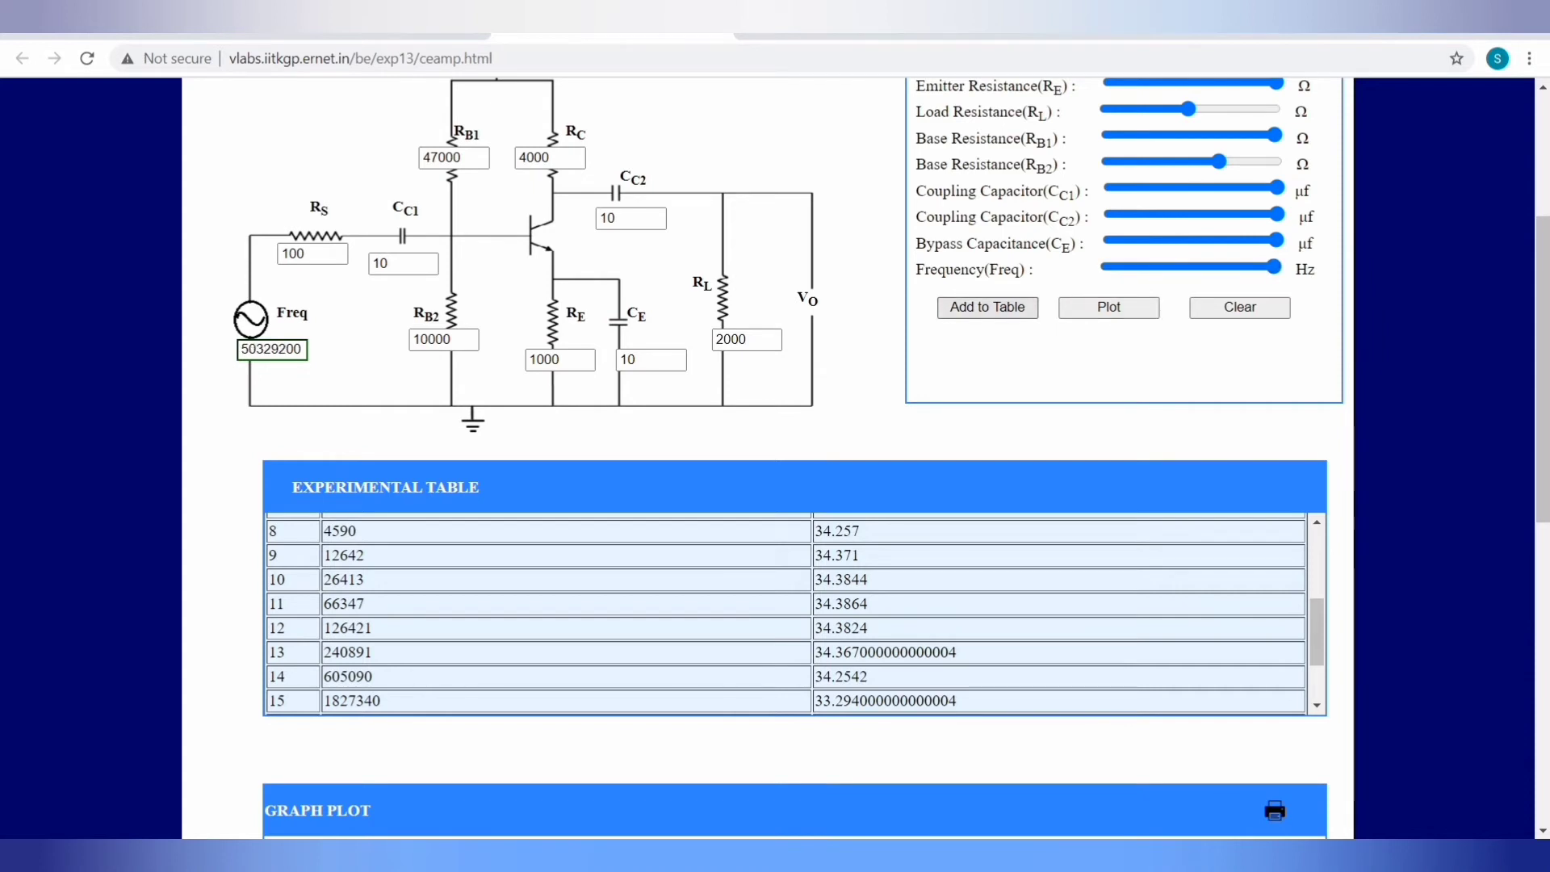
pyautogui.click(987, 308)
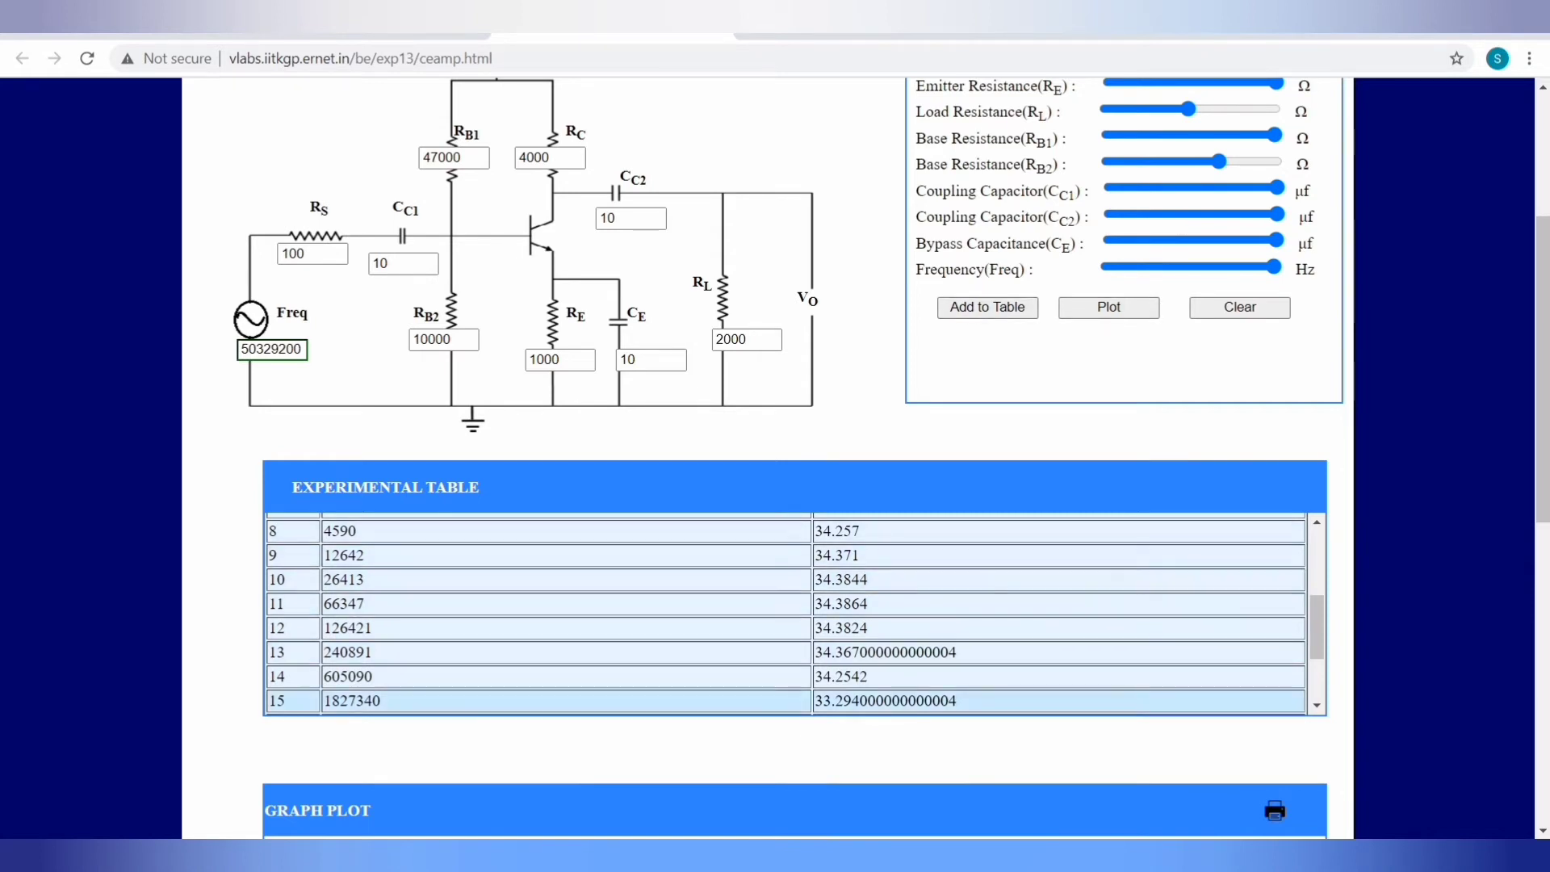
# - Check the recorded readings in the experimental table and plot the amplifier's frequency response curve
pyautogui.moveTo(1316, 627); pyautogui.dragTo(1317, 582)
pyautogui.scroll(2, 785, 614)
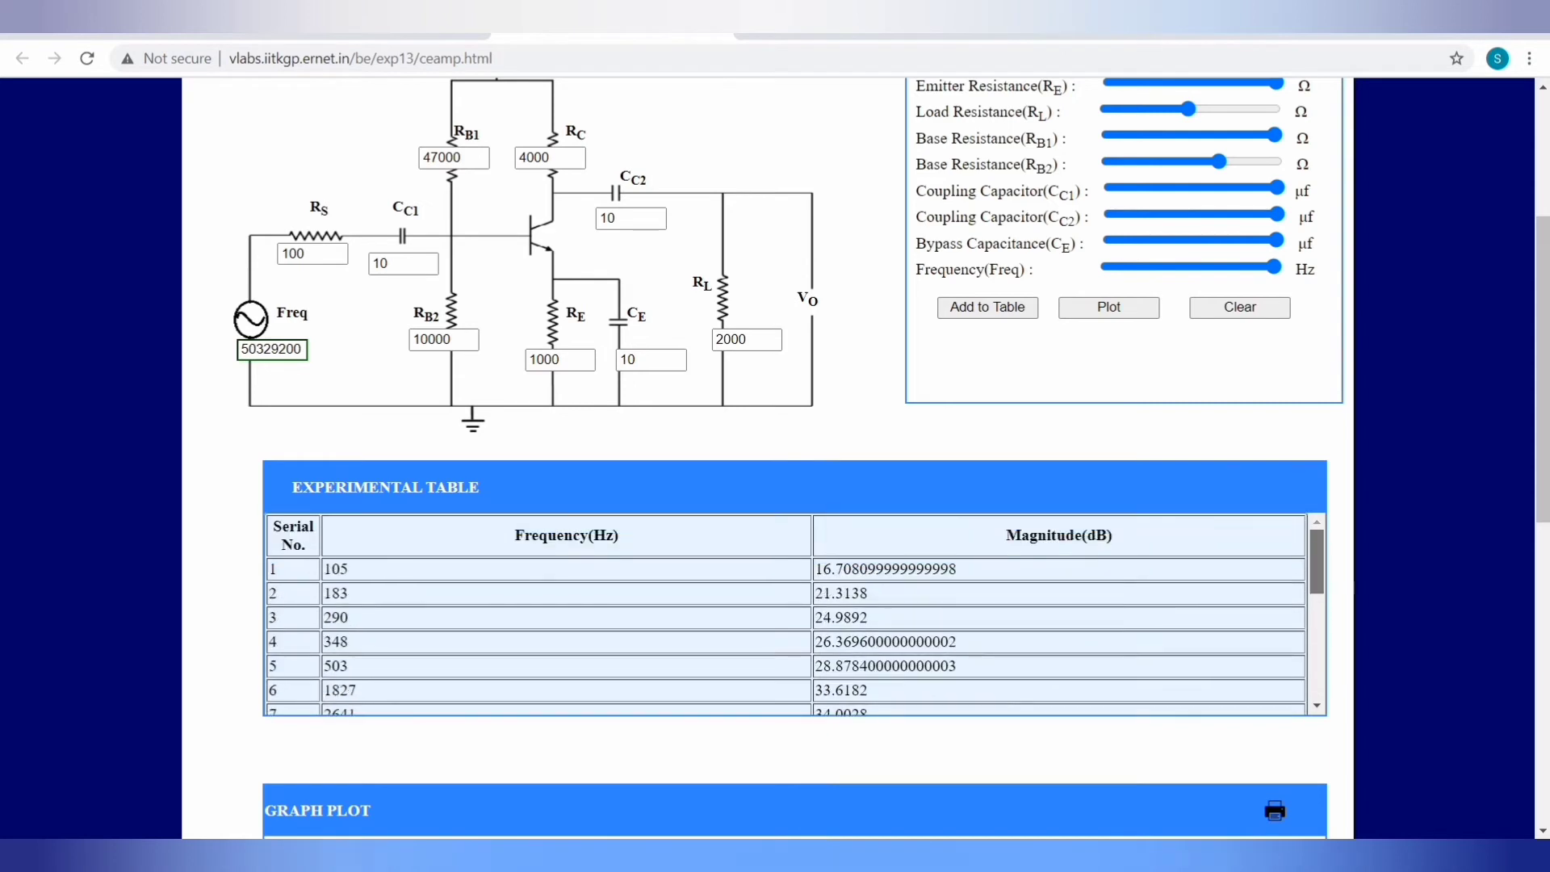
pyautogui.scroll(-2, 785, 613)
pyautogui.scroll(-3, 784, 613)
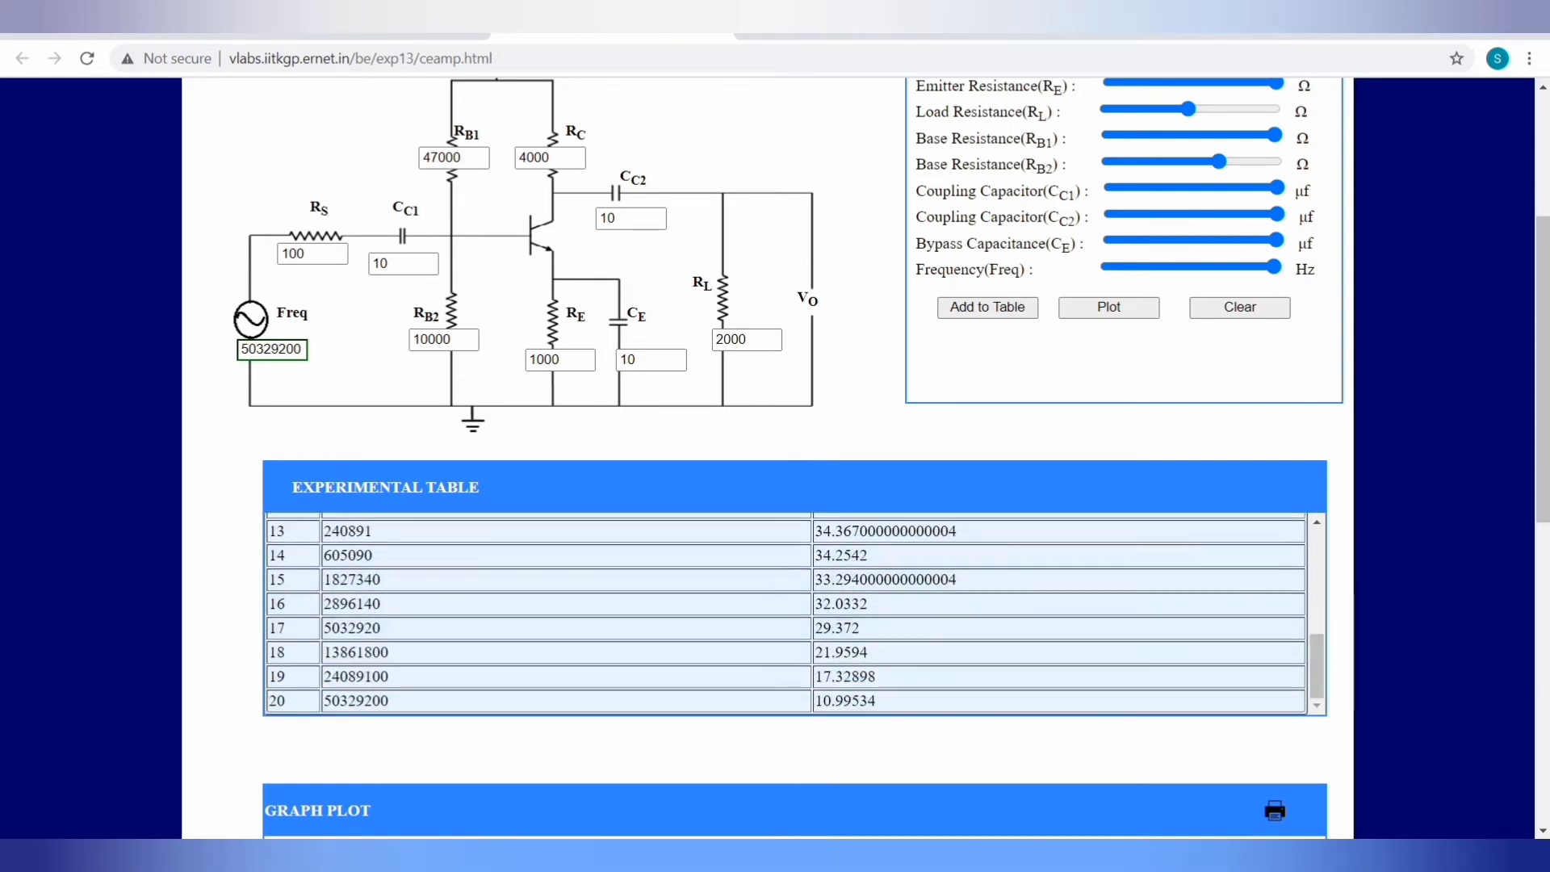
pyautogui.moveTo(1316, 664); pyautogui.dragTo(1317, 559)
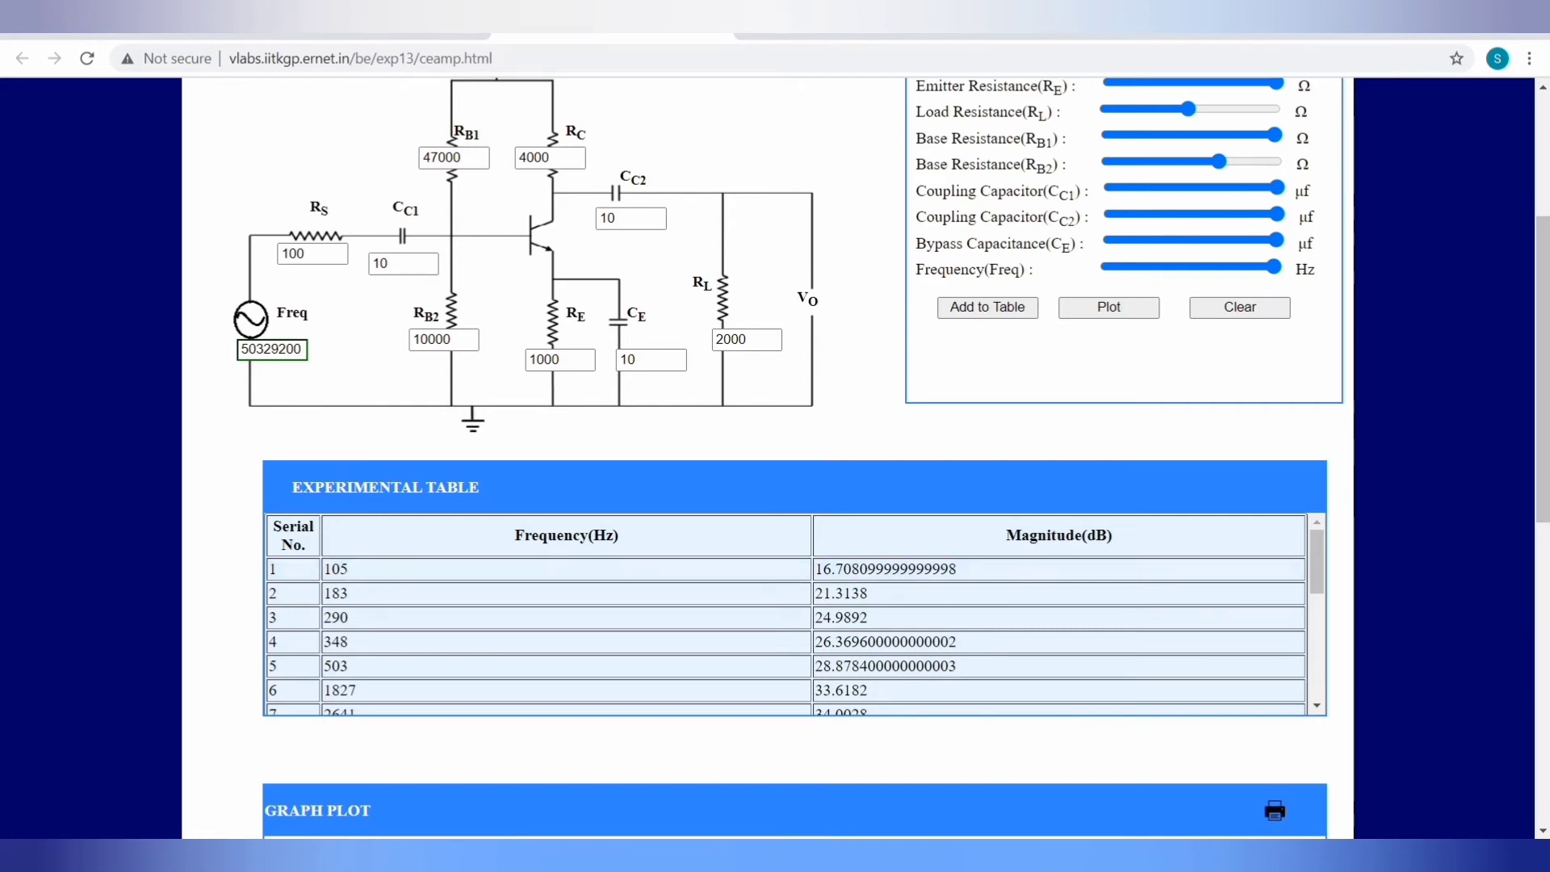
pyautogui.click(1108, 307)
pyautogui.scroll(-8, 1108, 307)
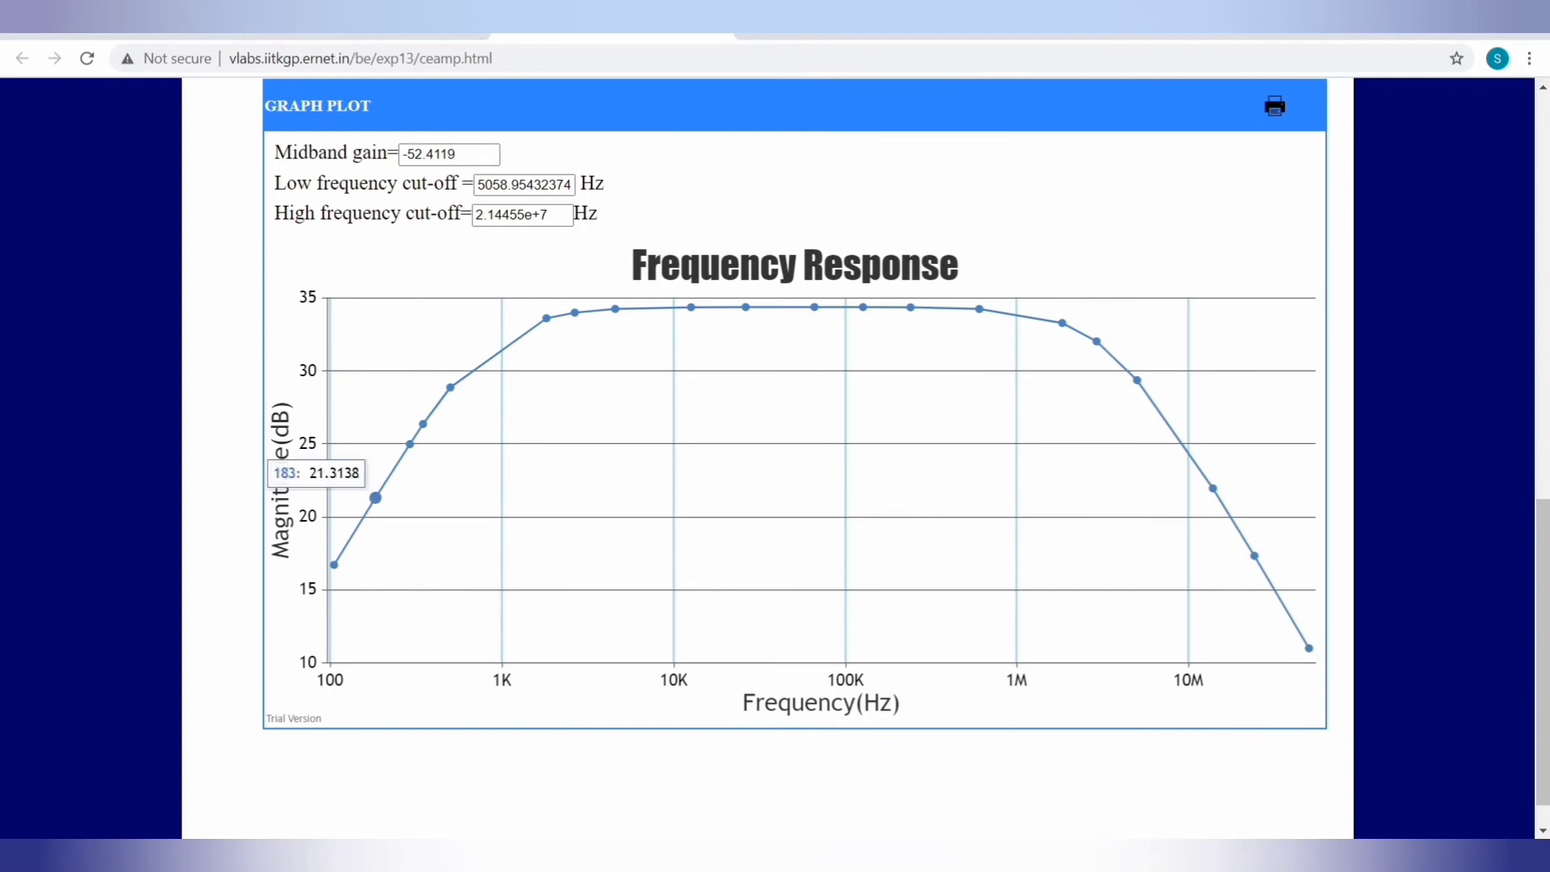
pyautogui.scroll(9, 374, 496)
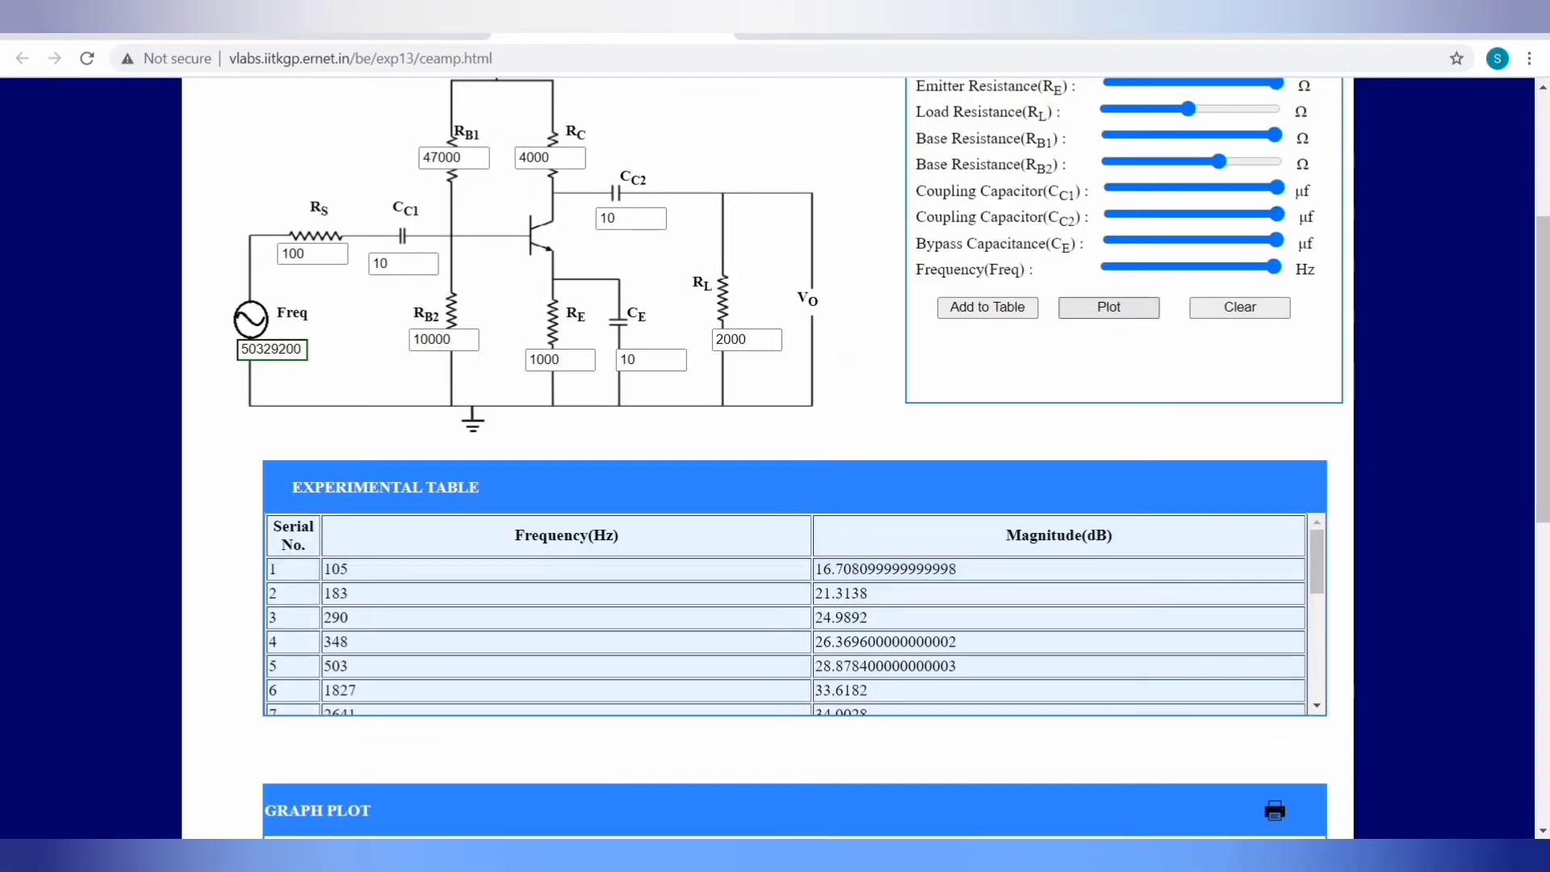
pyautogui.scroll(-9, 794, 452)
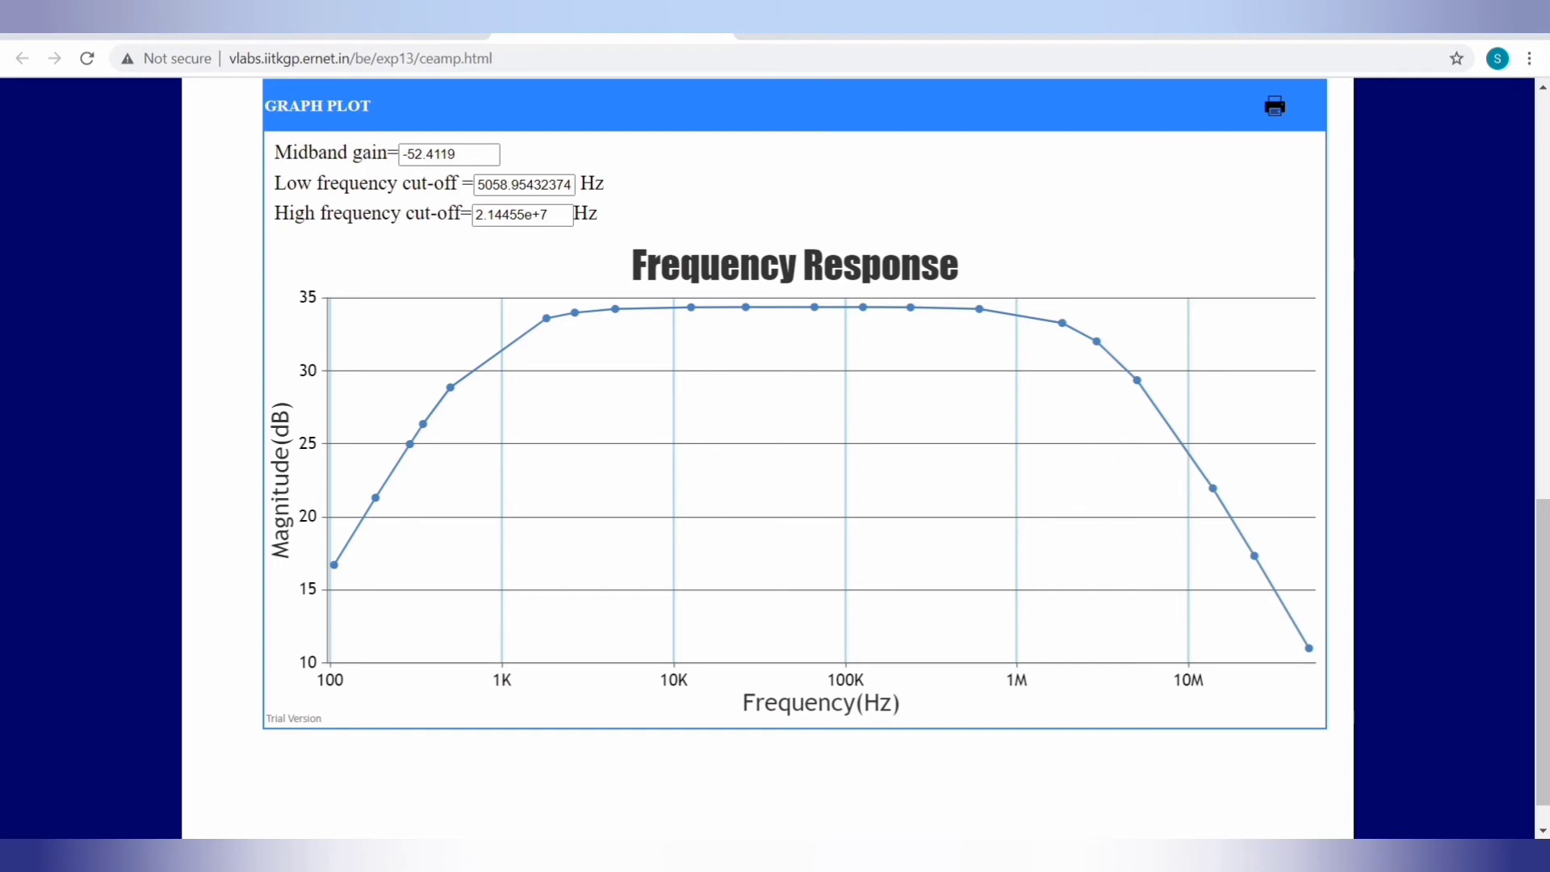
# - Clear the simulation's component values, recorded readings and plot, and check that the circuit, table and graph are empty
pyautogui.scroll(12, 775, 452)
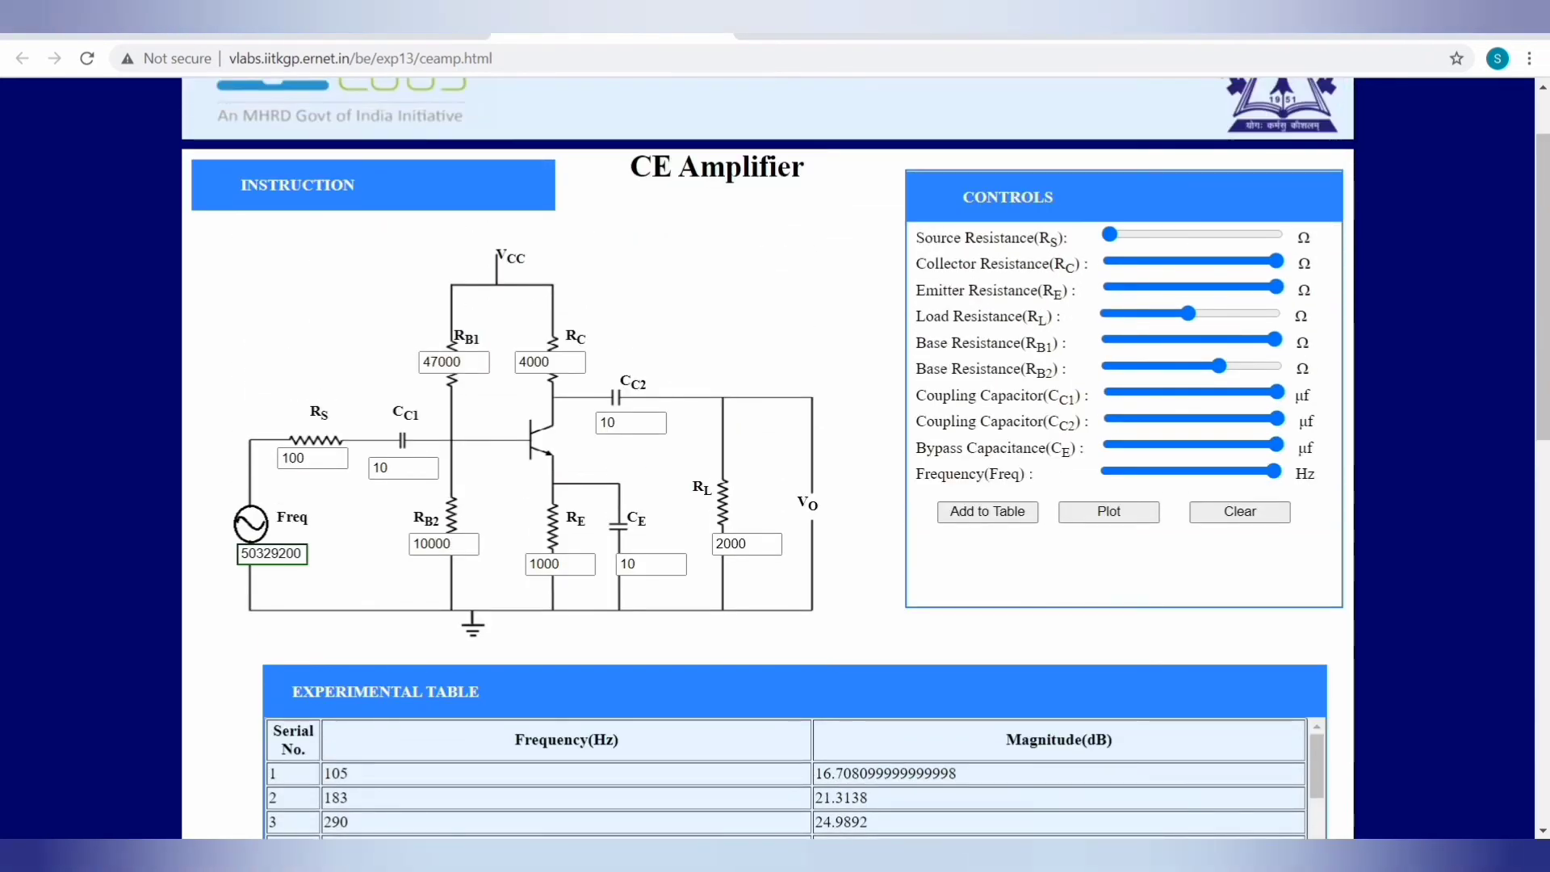
pyautogui.click(1239, 512)
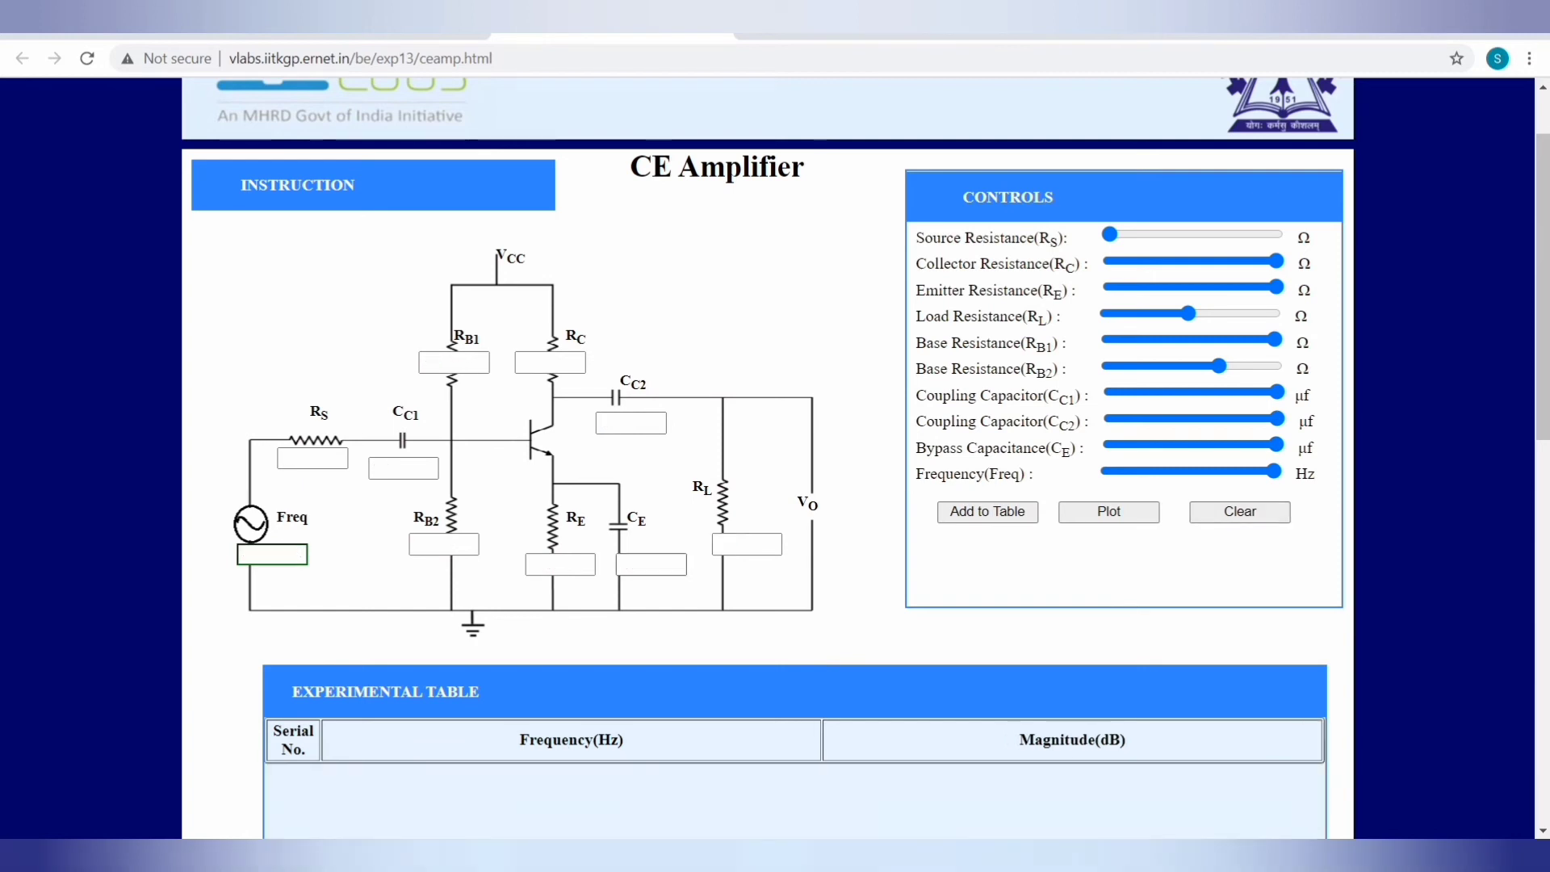
pyautogui.scroll(-5, 775, 452)
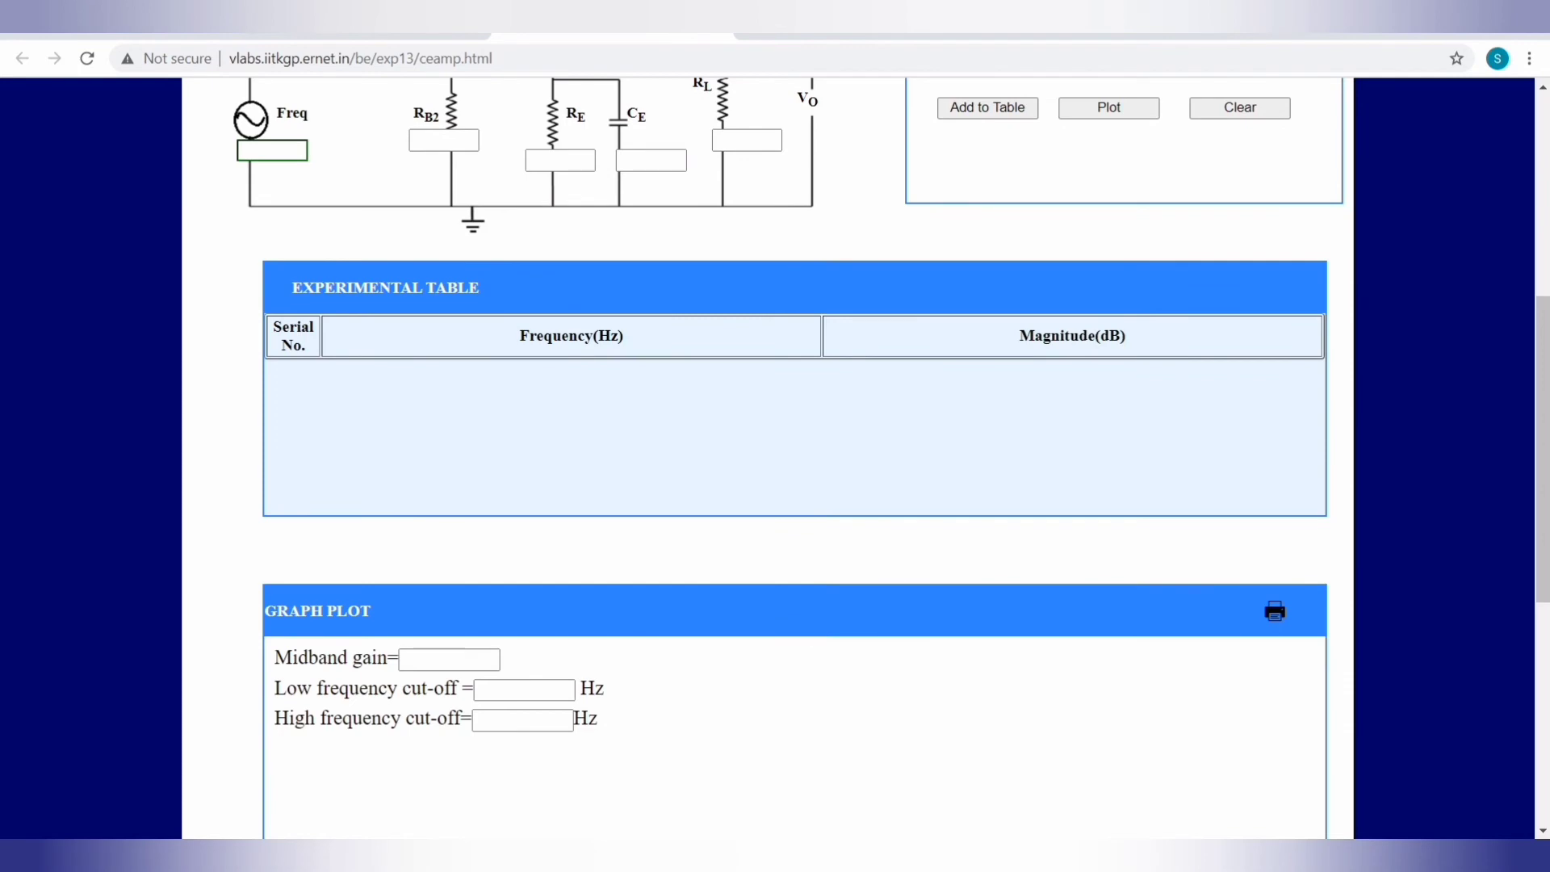
pyautogui.scroll(-5, 774, 451)
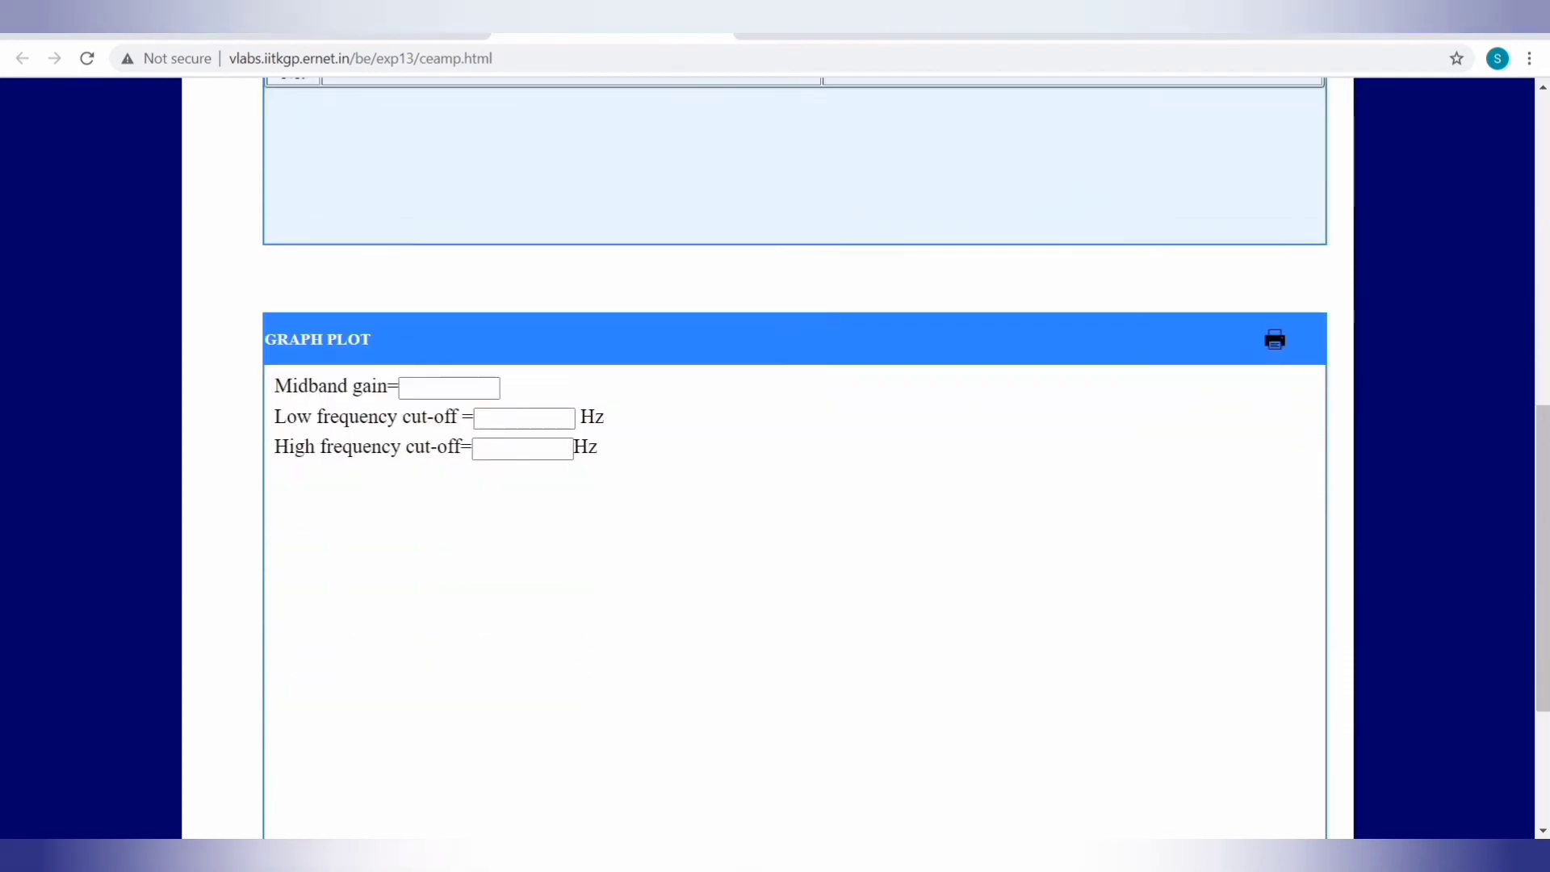
pyautogui.scroll(6, 775, 452)
pyautogui.scroll(5, 775, 452)
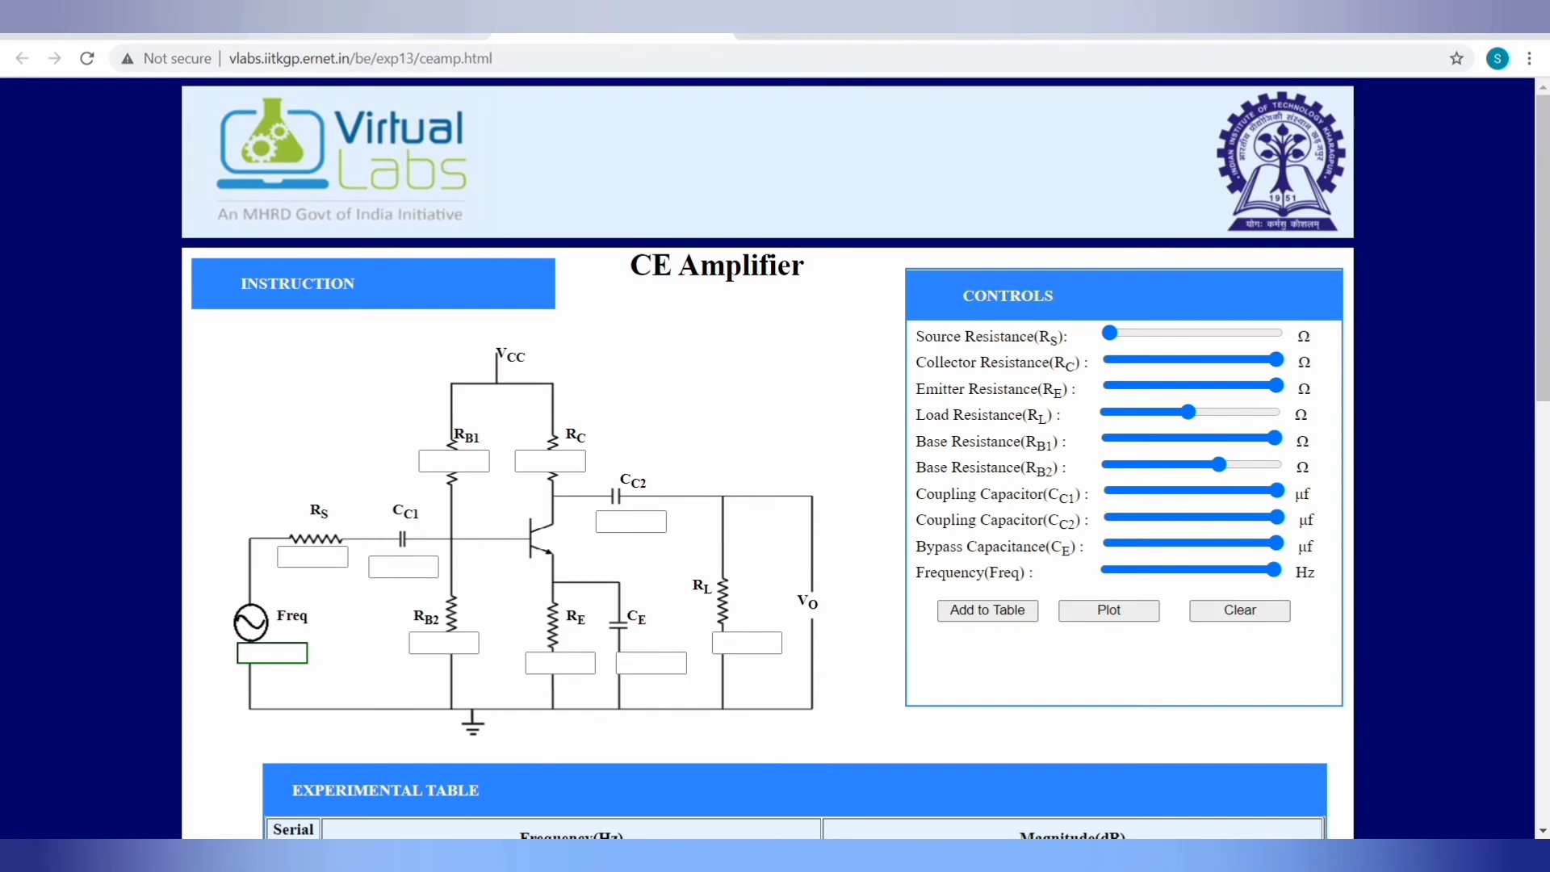
pyautogui.scroll(-6, 775, 452)
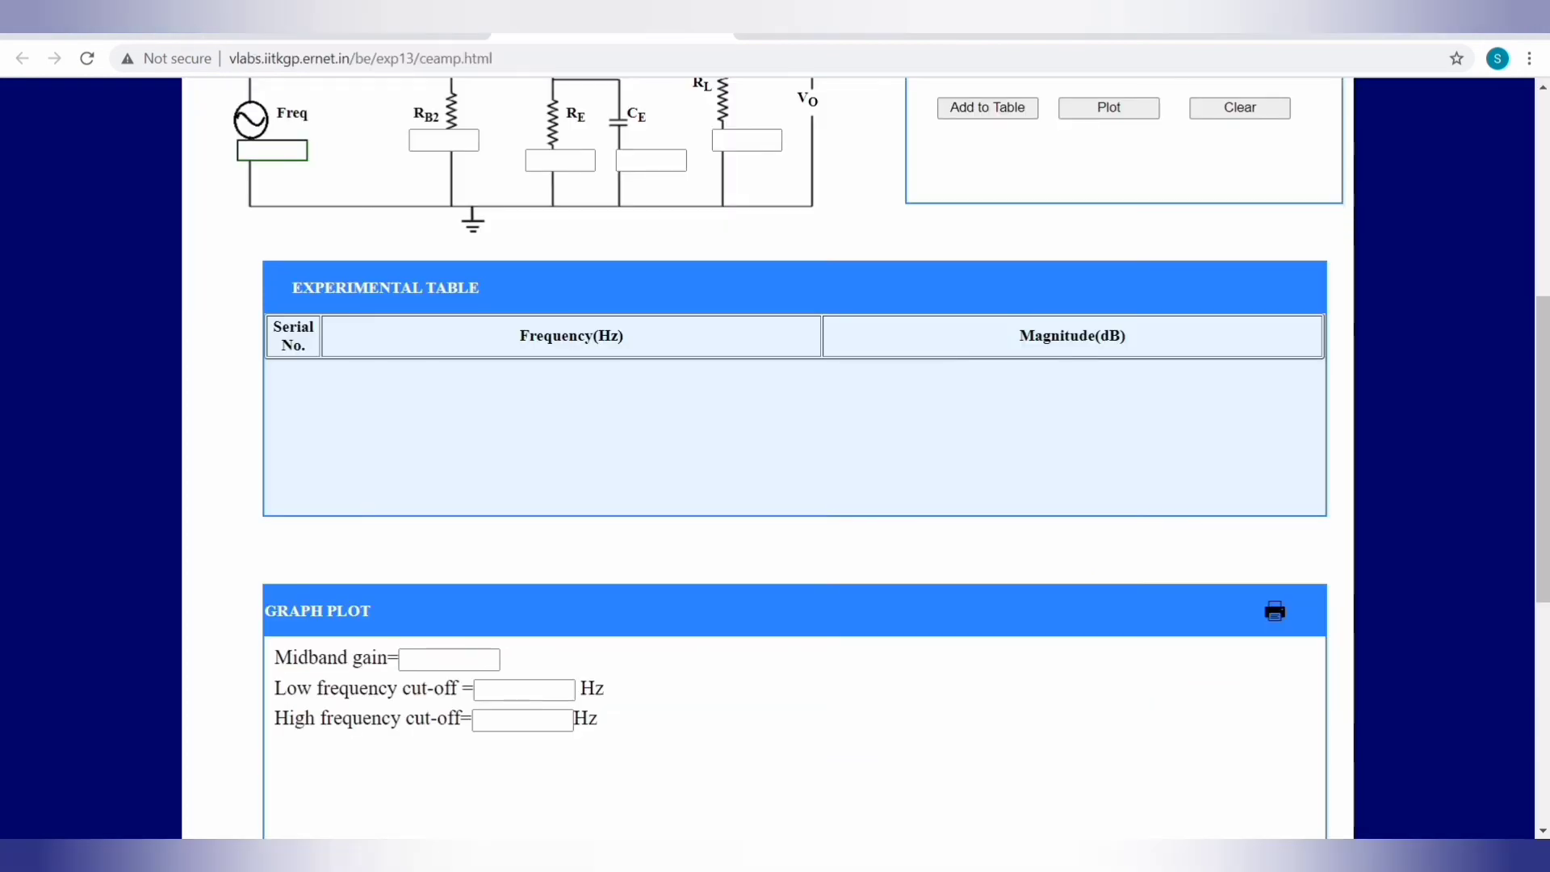
pyautogui.scroll(-5, 775, 452)
pyautogui.scroll(1, 775, 452)
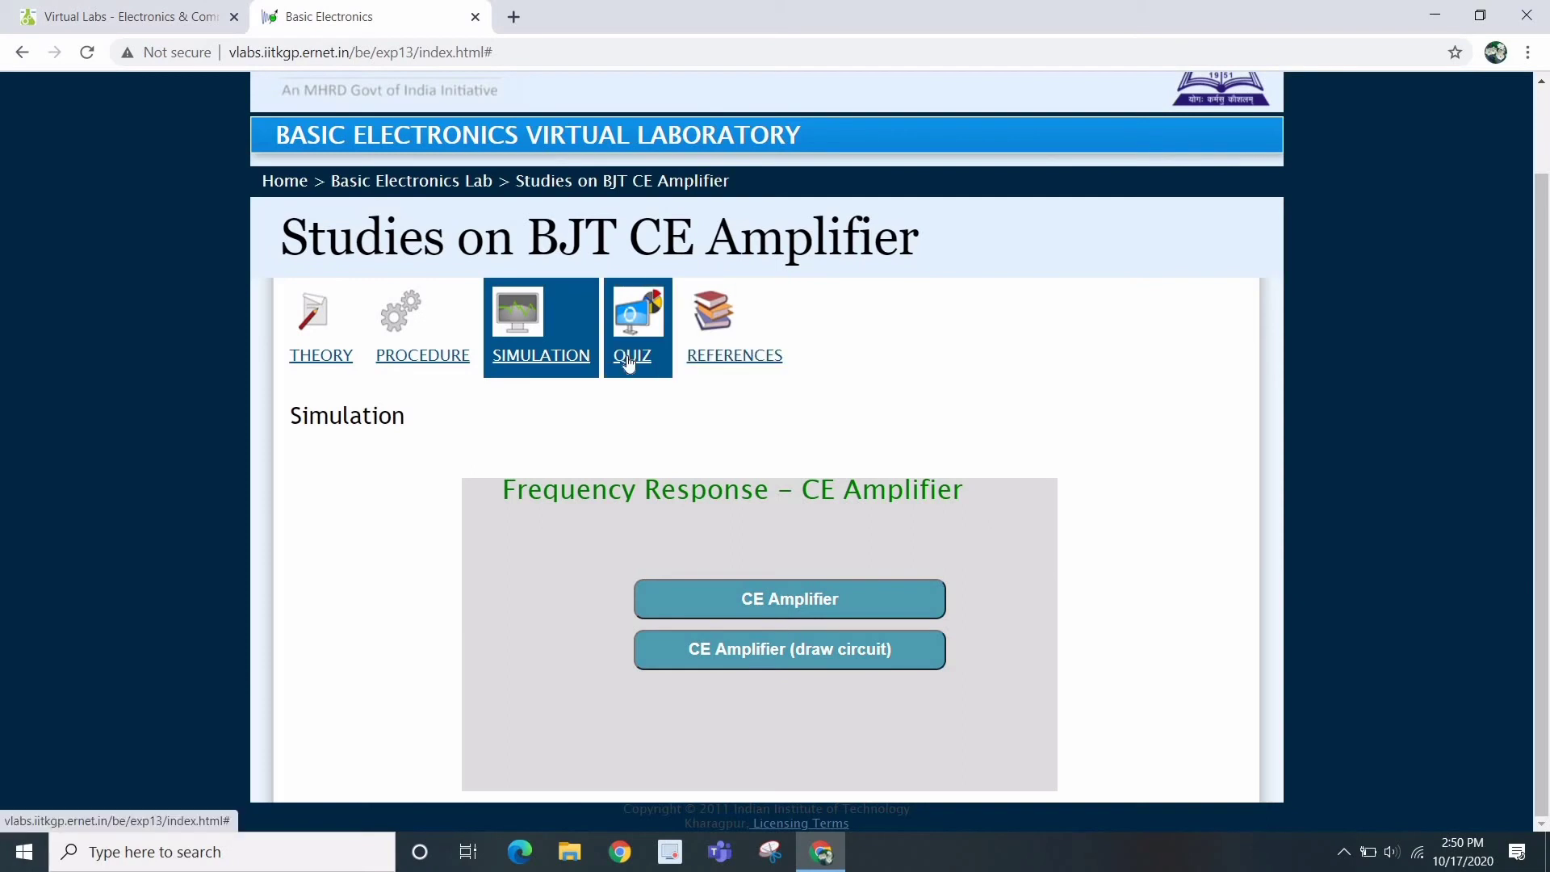
# - Start the experiment's quiz and look through its questions from first to last
pyautogui.click(629, 361)
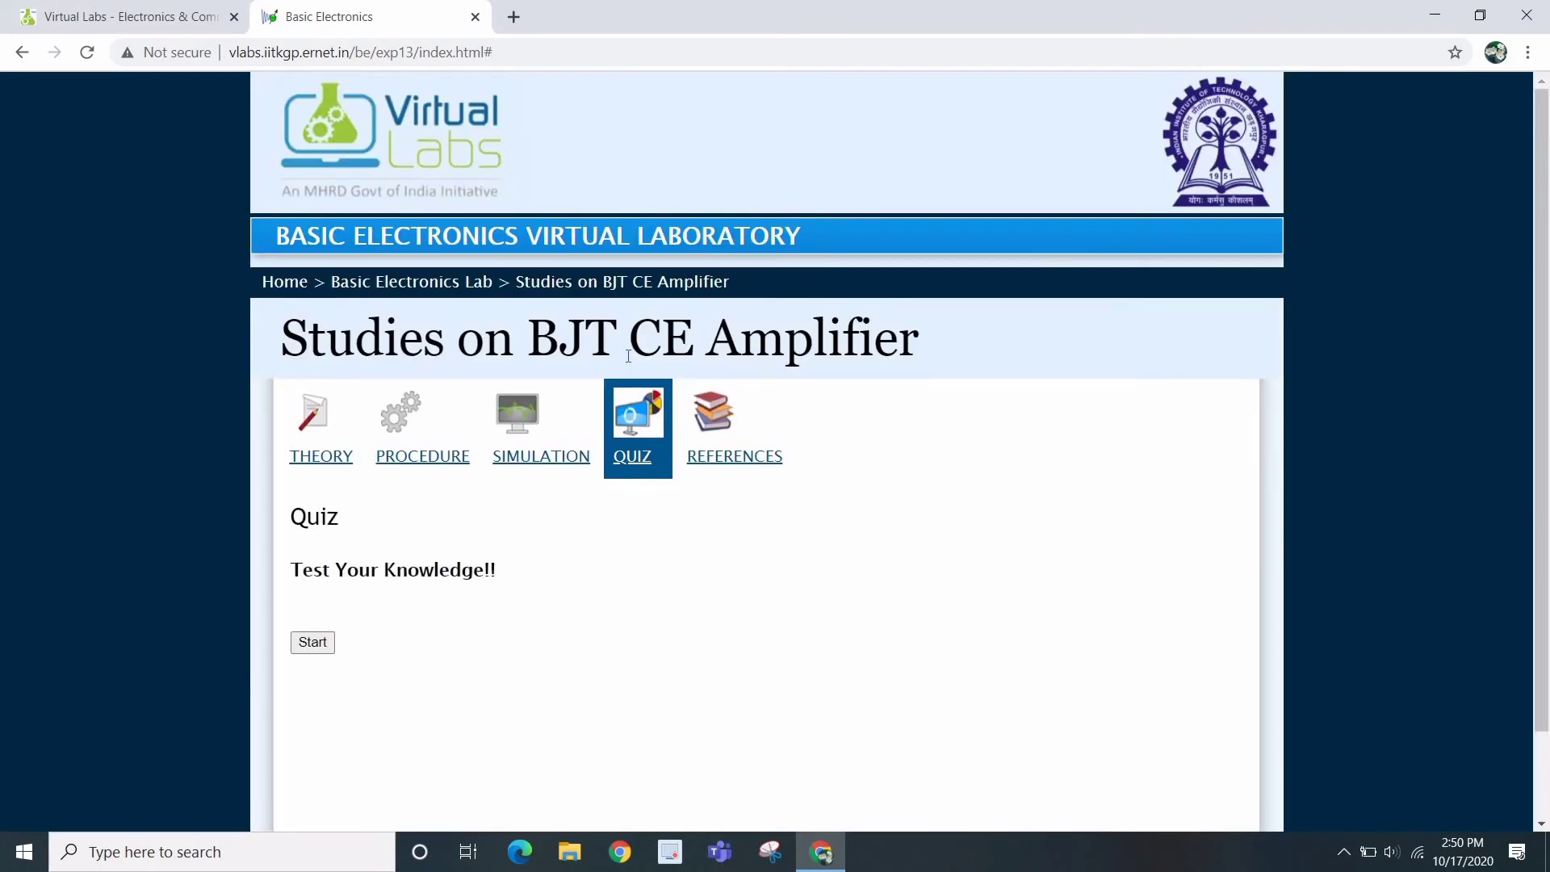
pyautogui.click(311, 643)
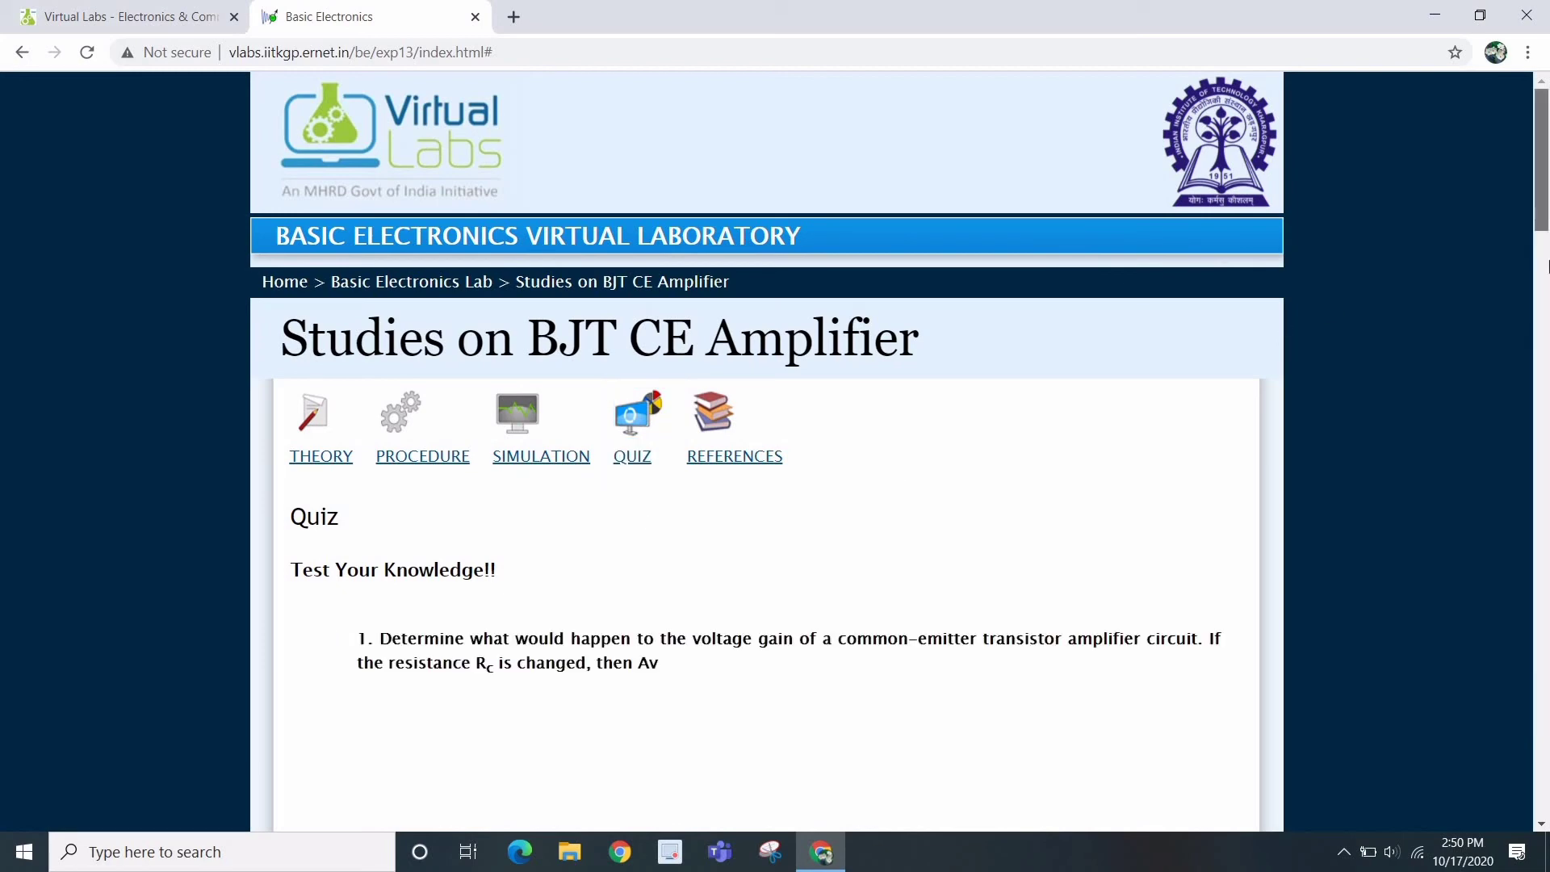
pyautogui.moveTo(1547, 209); pyautogui.dragTo(1548, 795)
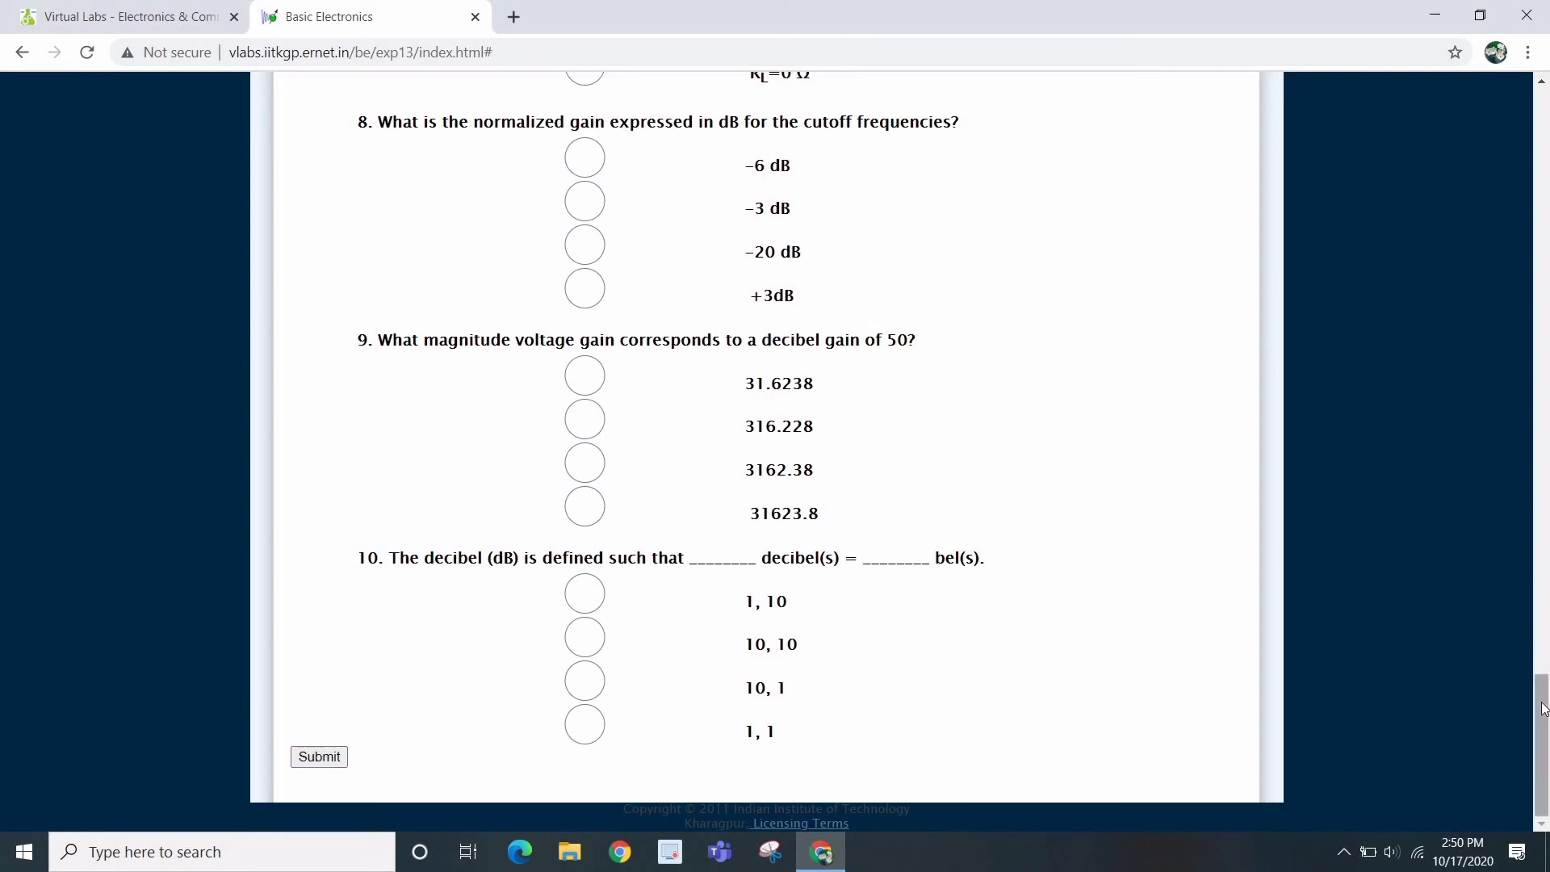
pyautogui.scroll(20, 1547, 379)
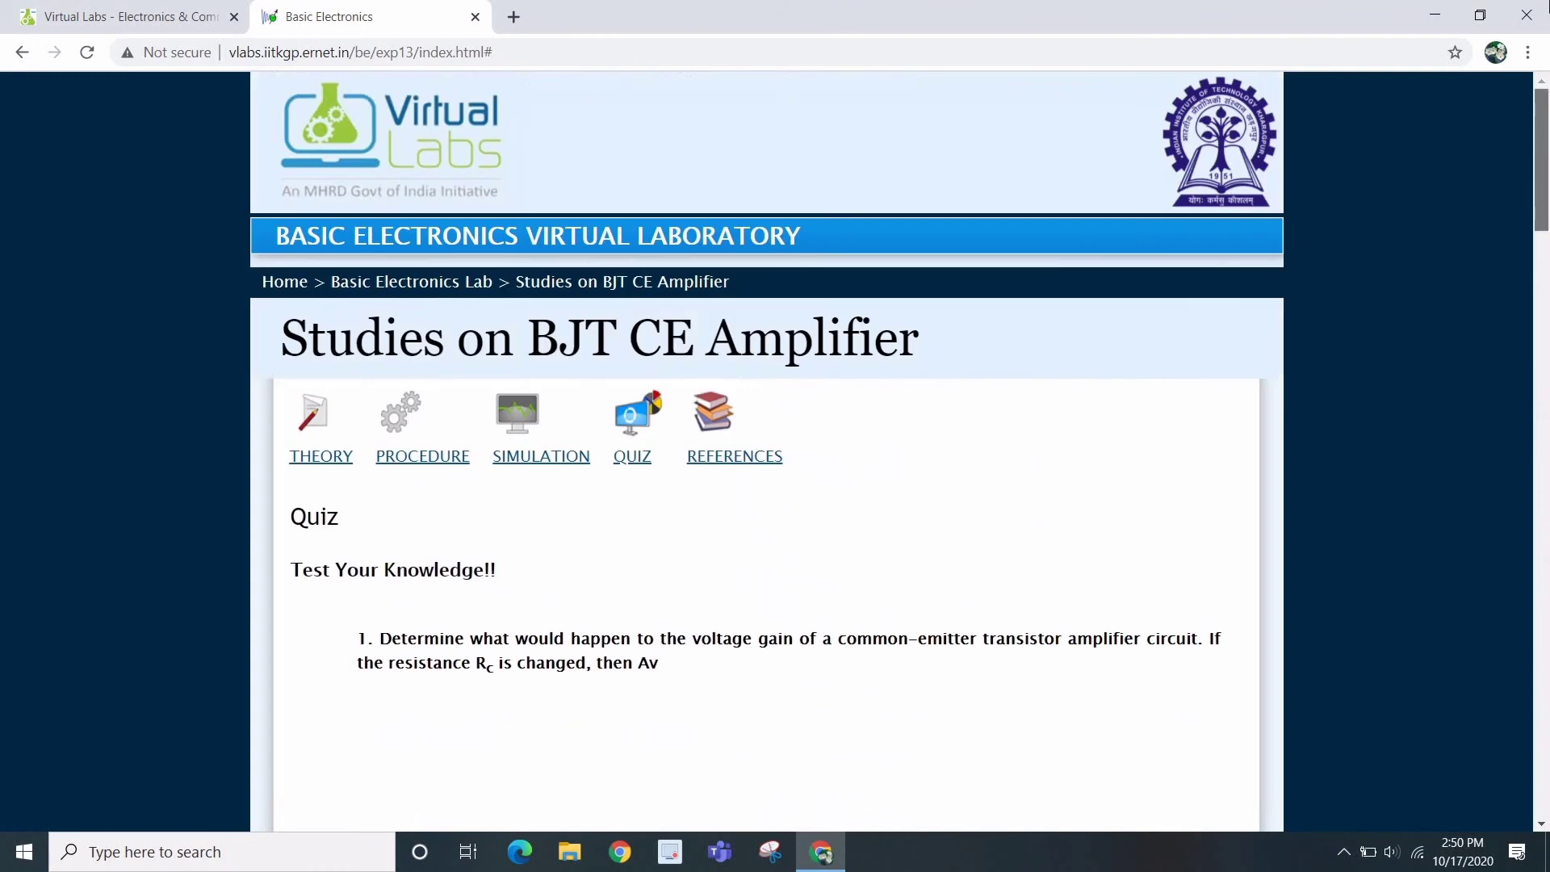
# - Open the draw-circuit version of the CE Amplifier simulation and wire terminal 3 to 1 and terminal 4 to 5
pyautogui.click(566, 448)
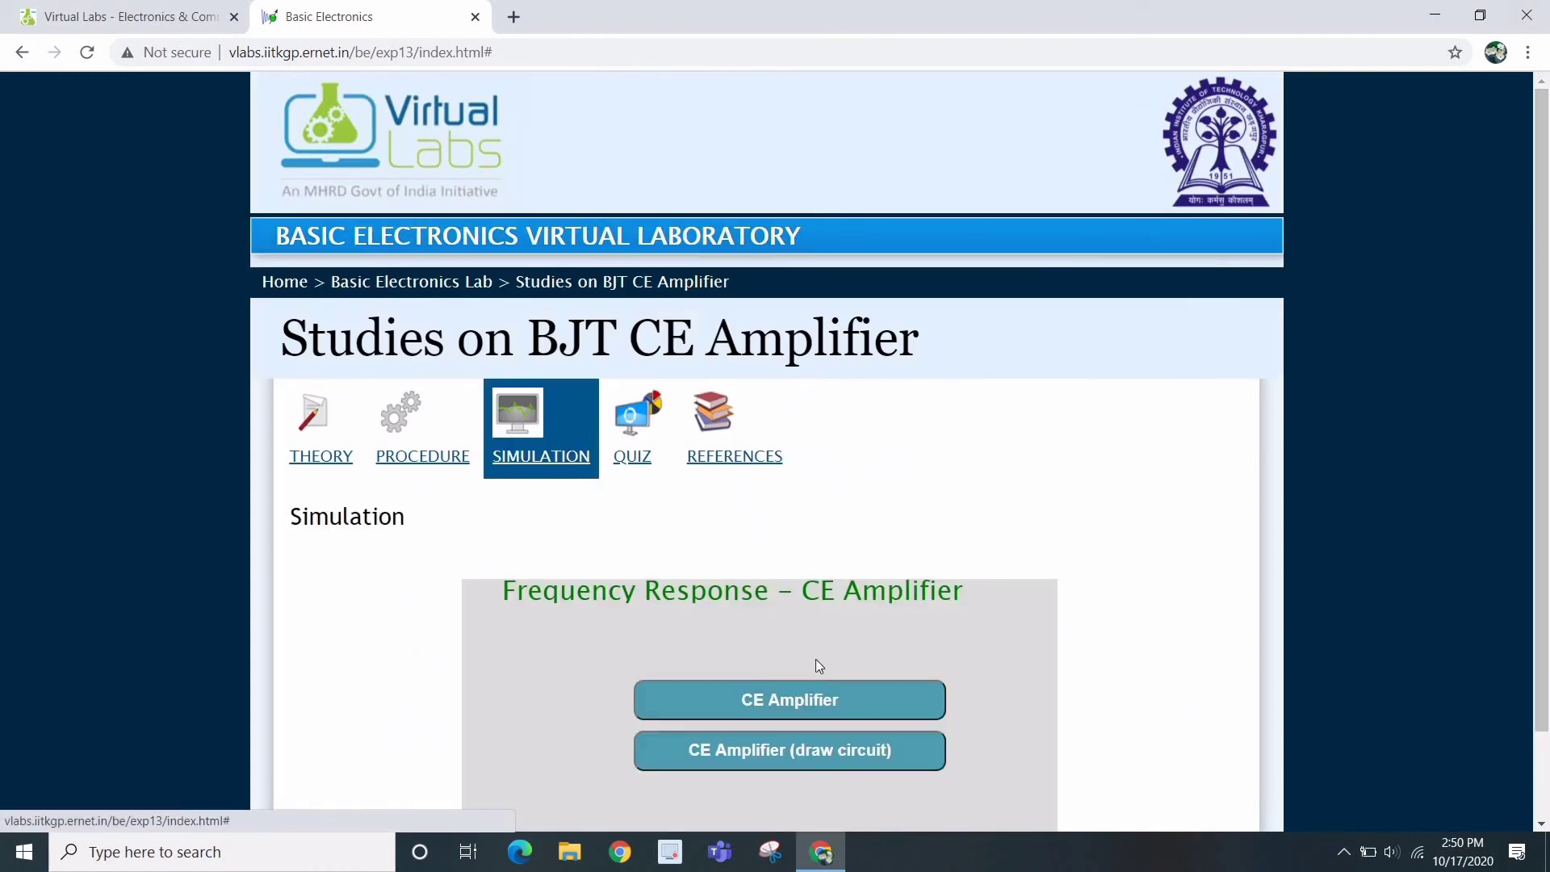
pyautogui.click(787, 752)
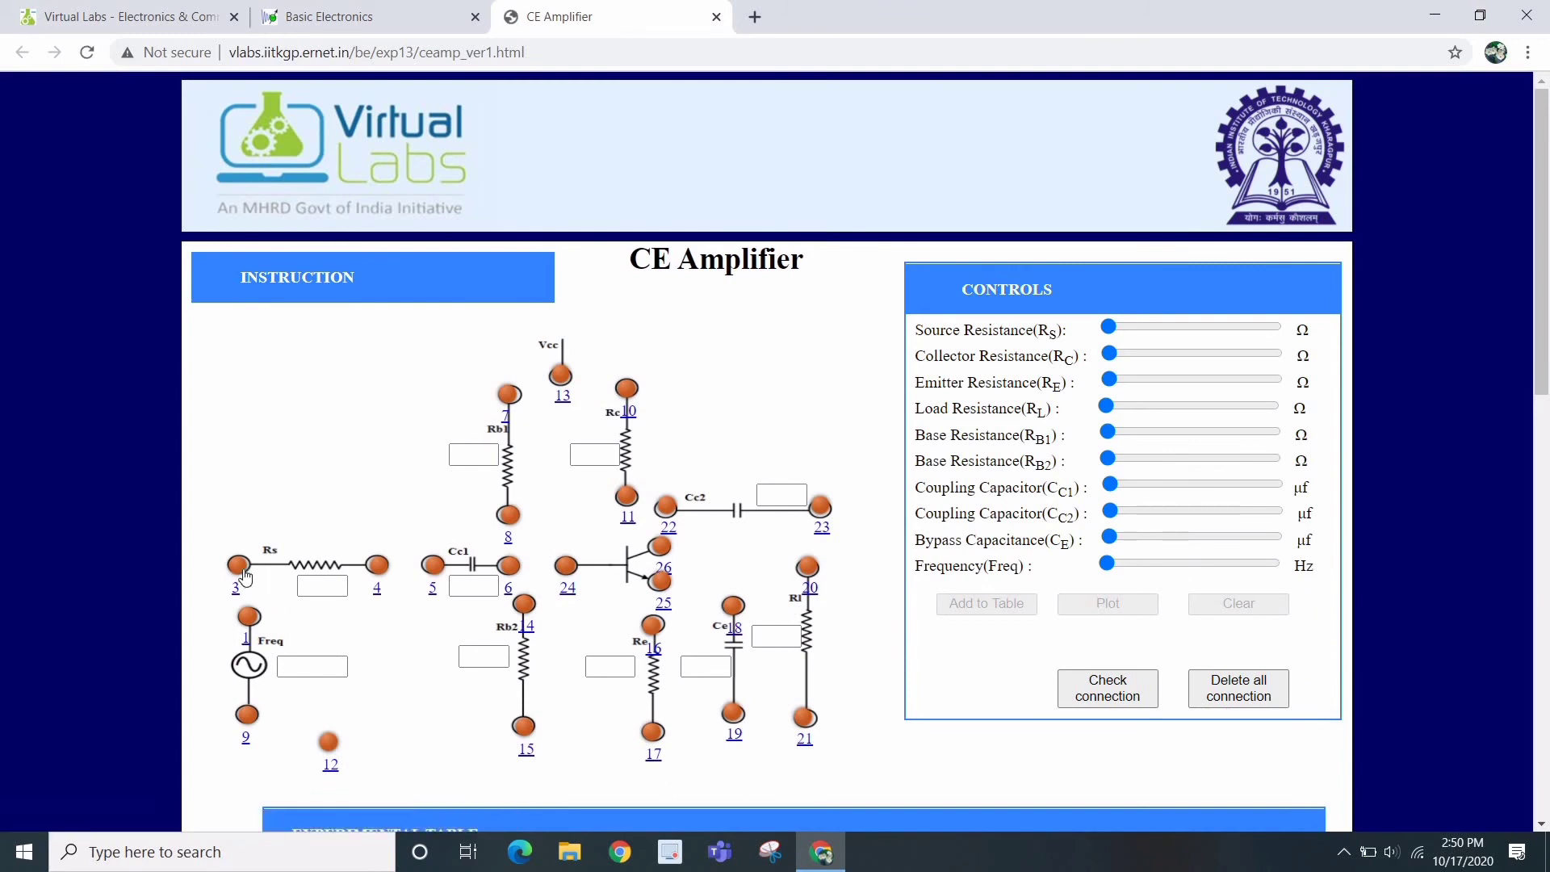
pyautogui.moveTo(244, 575); pyautogui.dragTo(252, 621)
pyautogui.moveTo(374, 570); pyautogui.dragTo(429, 570)
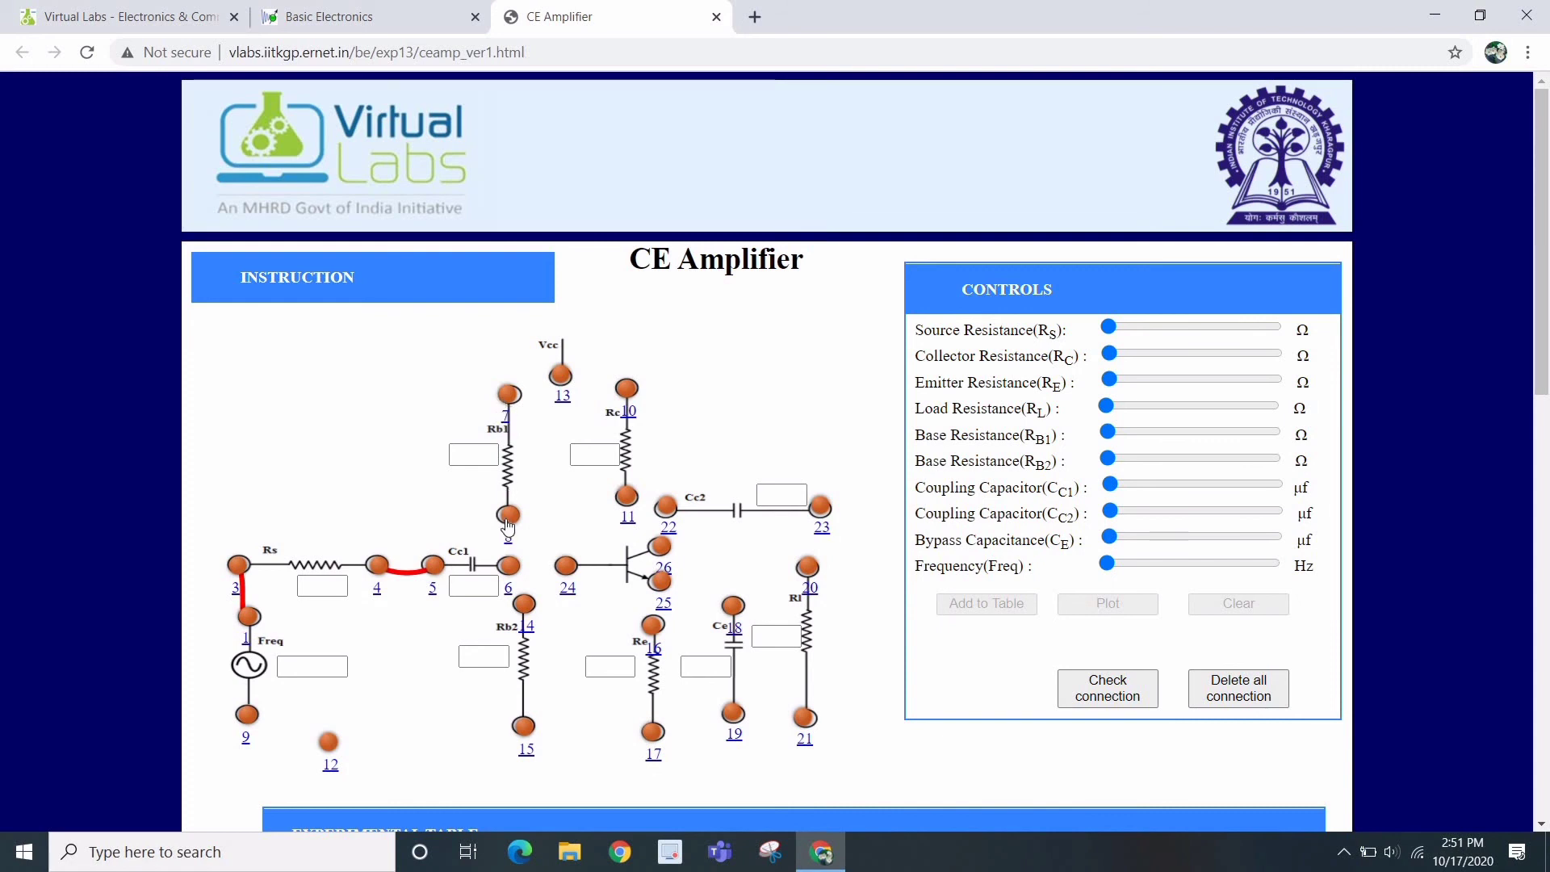
# - Wire terminal 6 to 8, 14 and 24, link terminals 11, 22 and 26, and connect terminal 16 to 25
pyautogui.moveTo(508, 525)
pyautogui.mouseDown()
pyautogui.moveTo(509, 565)
pyautogui.moveTo(569, 578)
pyautogui.moveTo(512, 583)
pyautogui.moveTo(525, 611)
pyautogui.mouseUp()
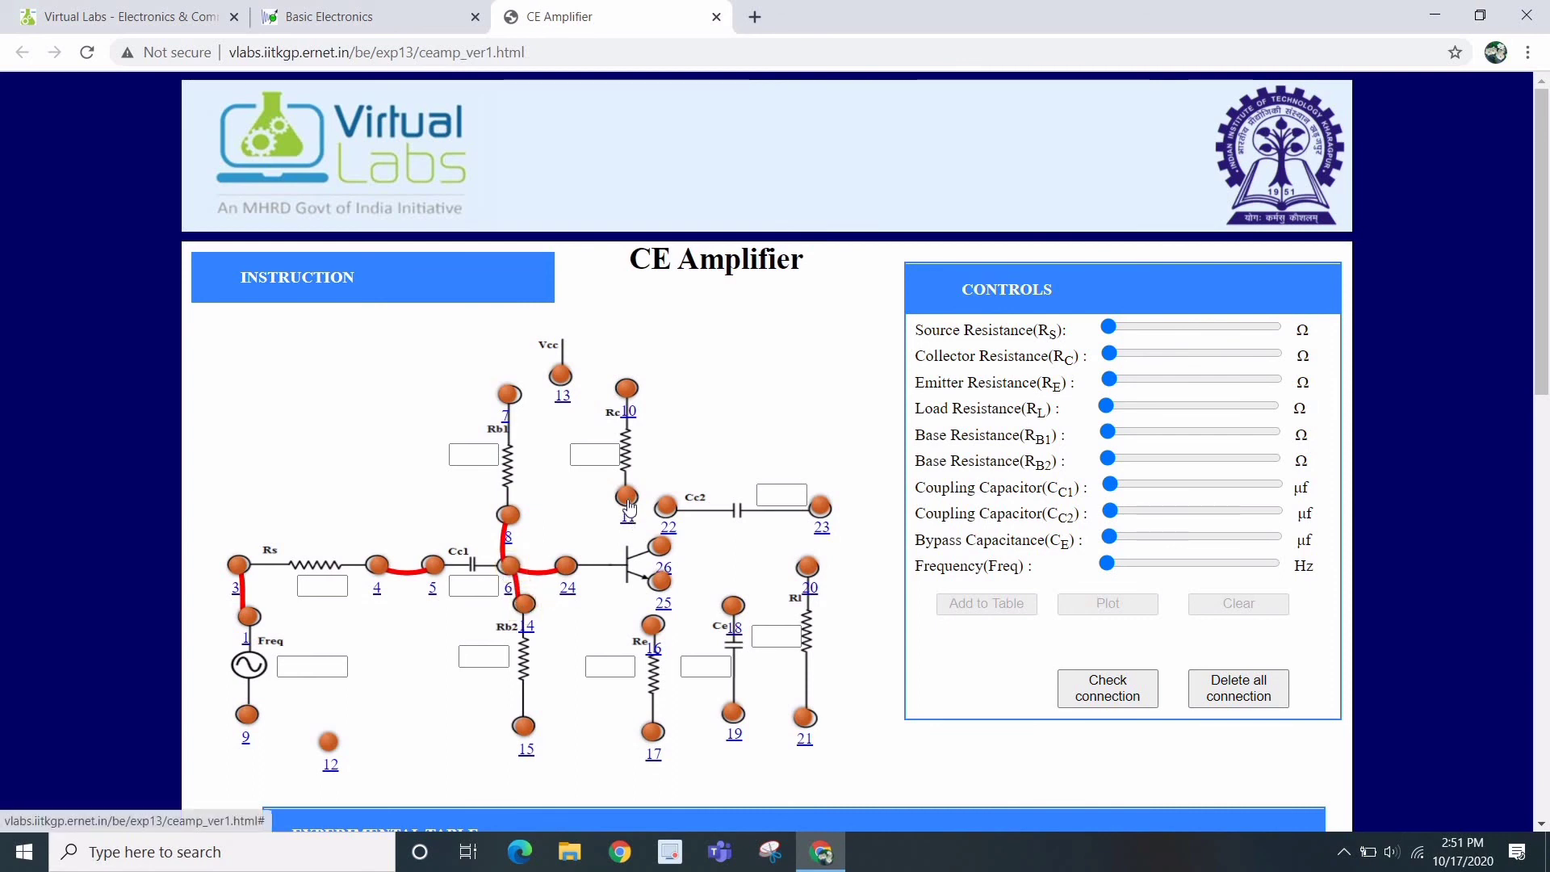
pyautogui.moveTo(631, 507); pyautogui.dragTo(666, 557)
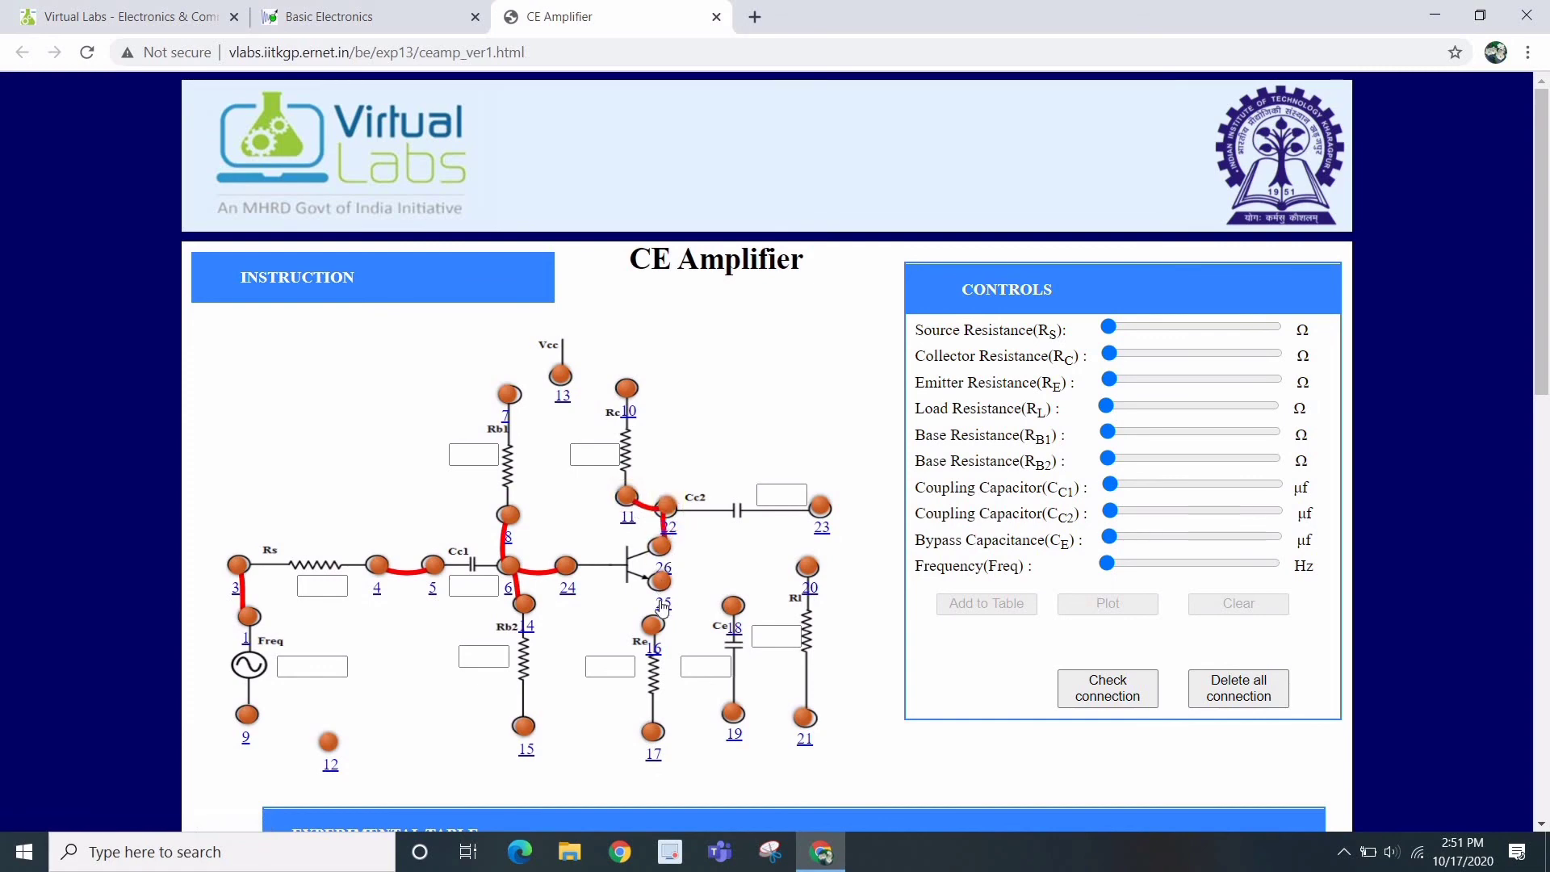
pyautogui.moveTo(652, 625); pyautogui.dragTo(660, 581)
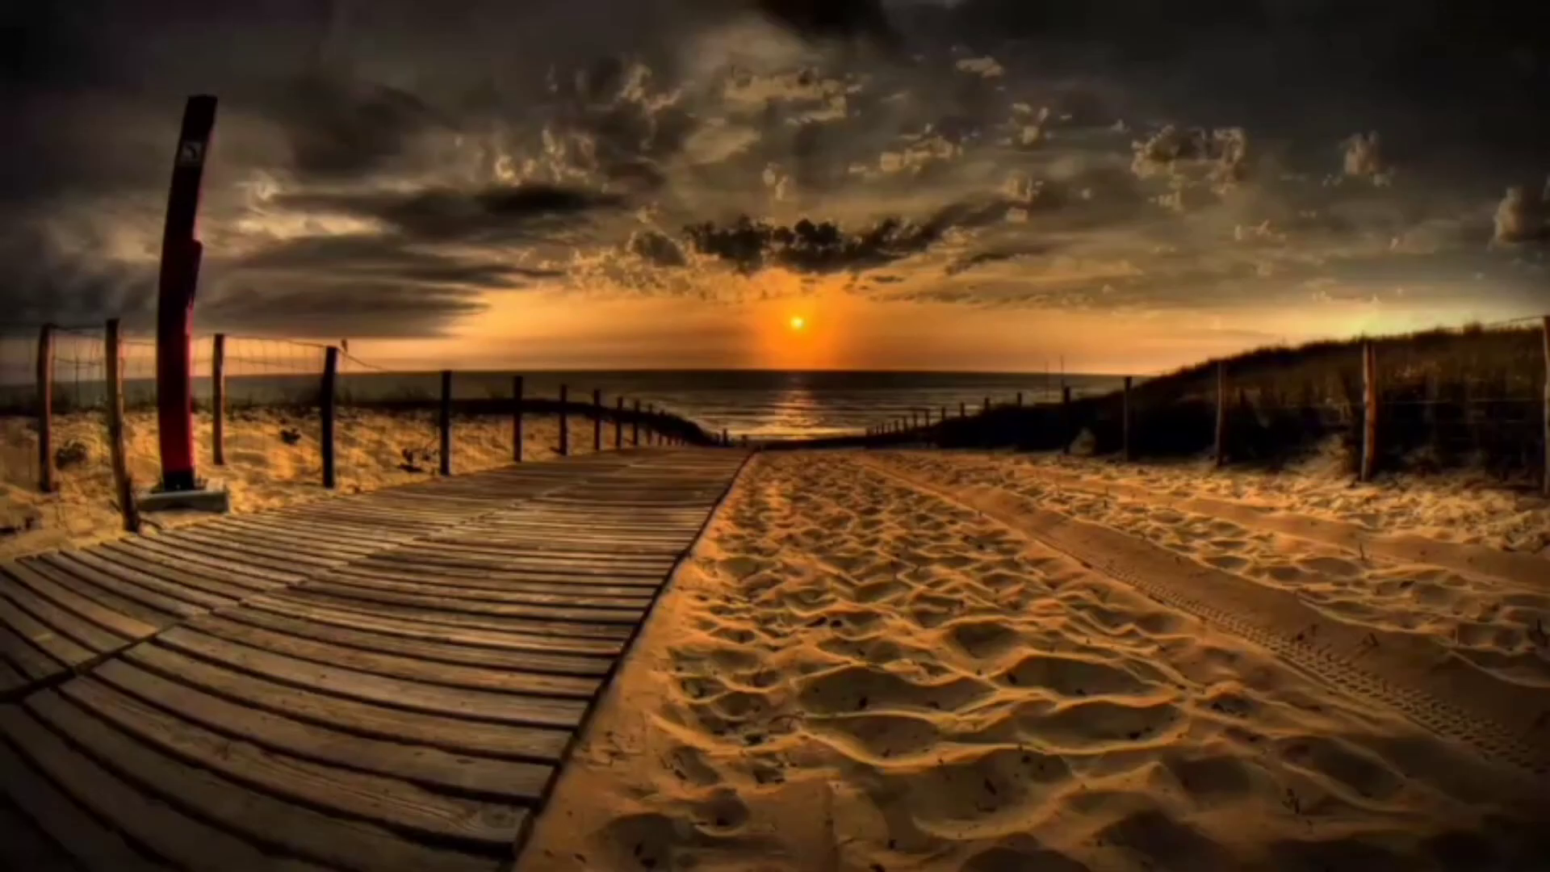